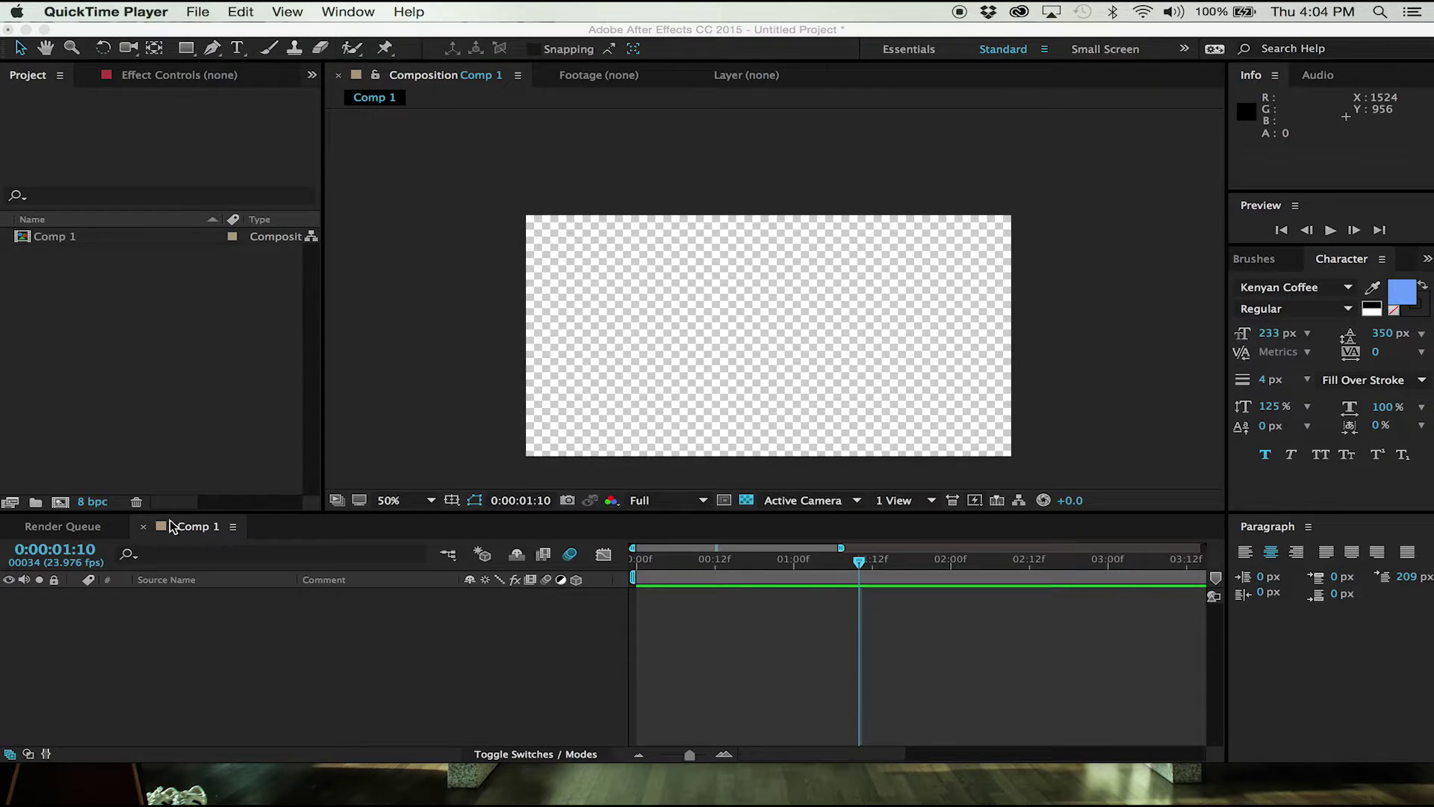
Close the Comp 1 timeline and create a new 1920 x 1080 px composition at 23.976 fps with duration 0:00:10:01.
click(143, 527)
click(144, 528)
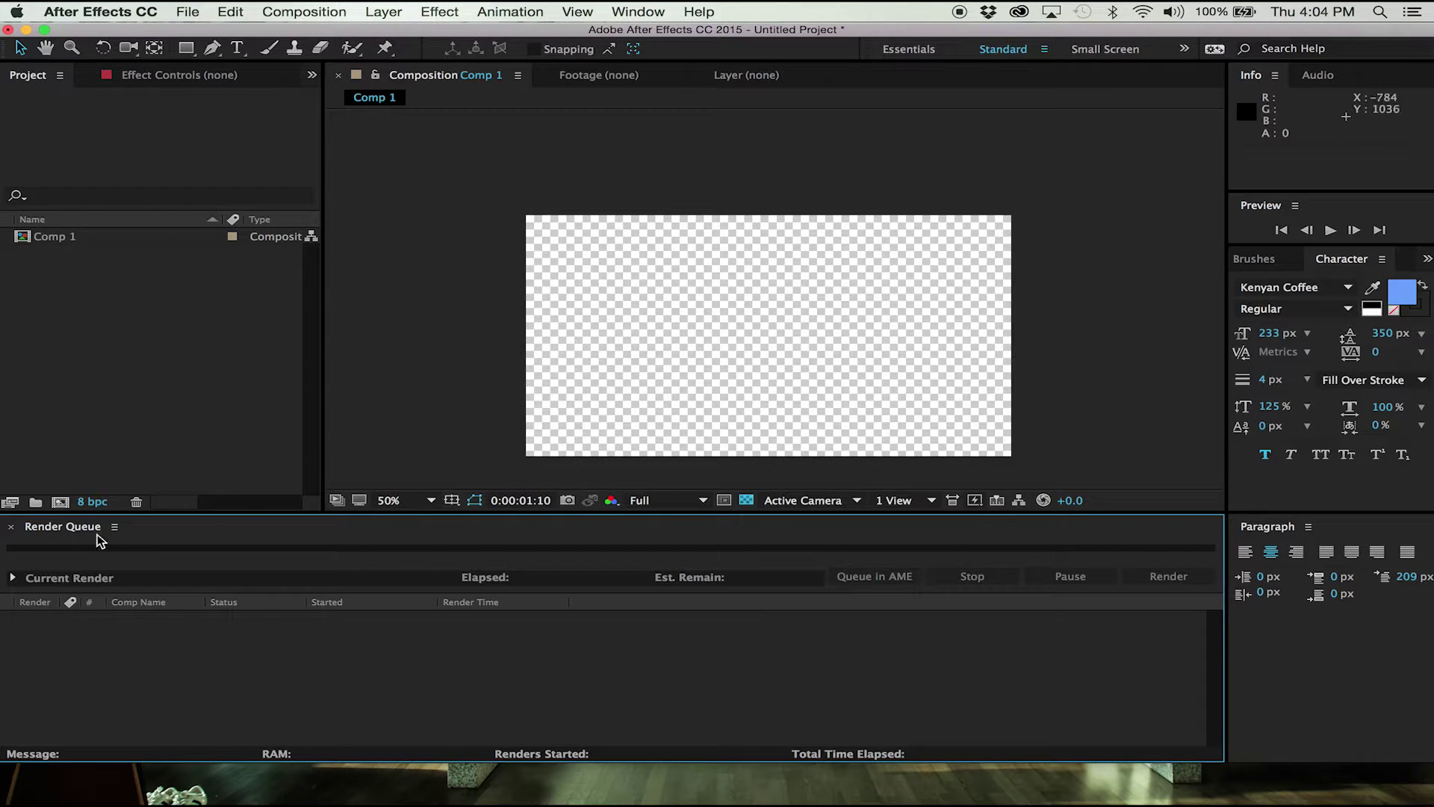
key(F4)
key(Escape)
click(312, 9)
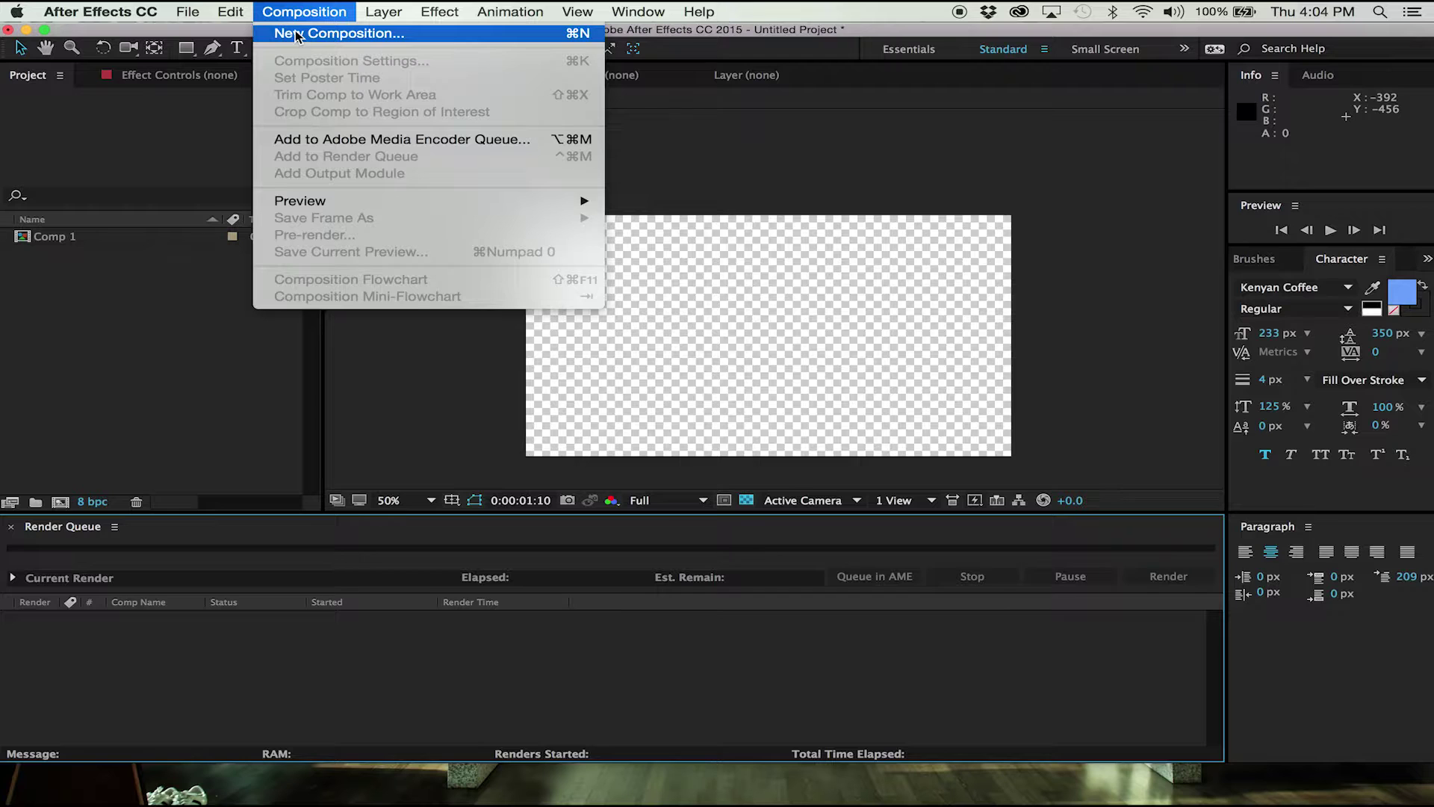
click(294, 33)
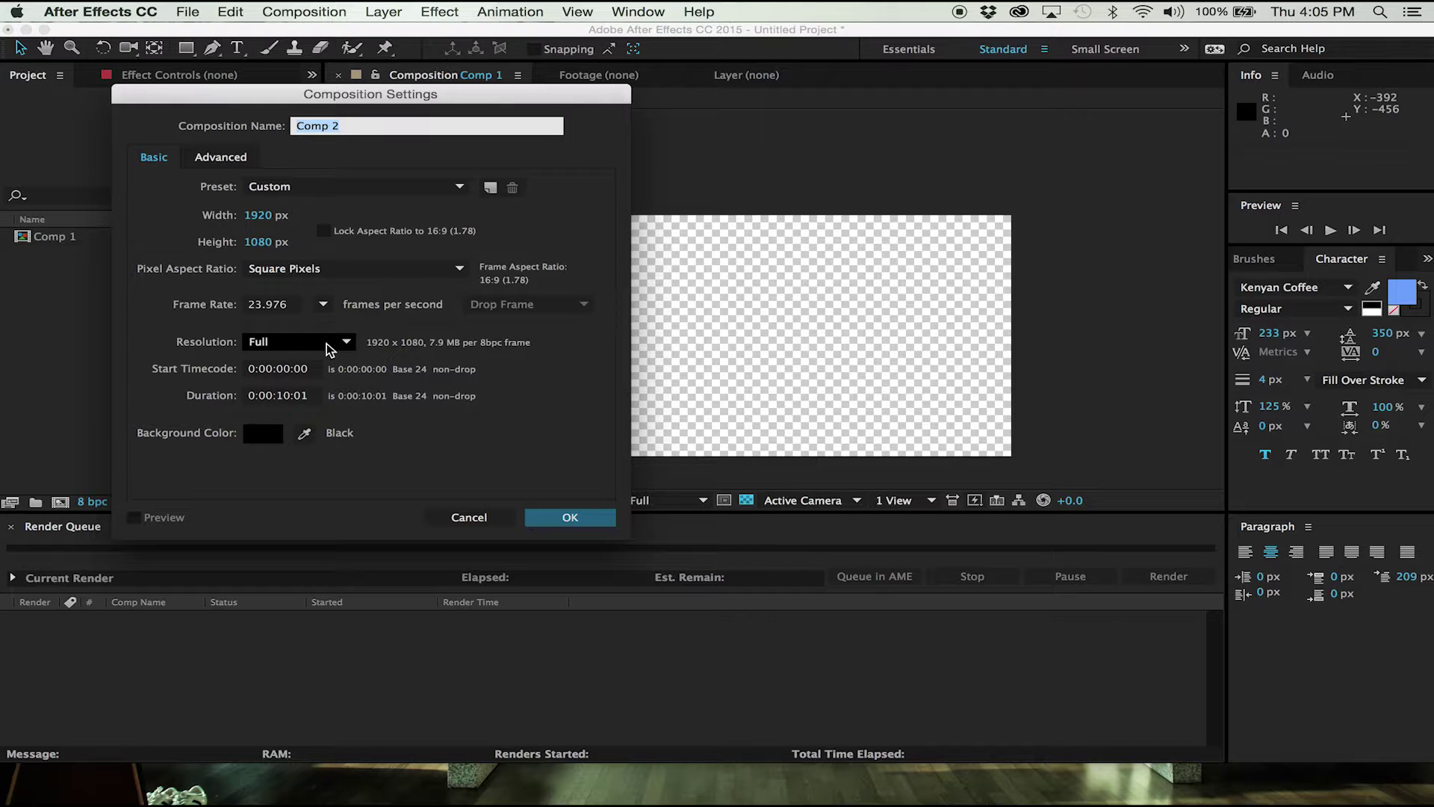
click(564, 516)
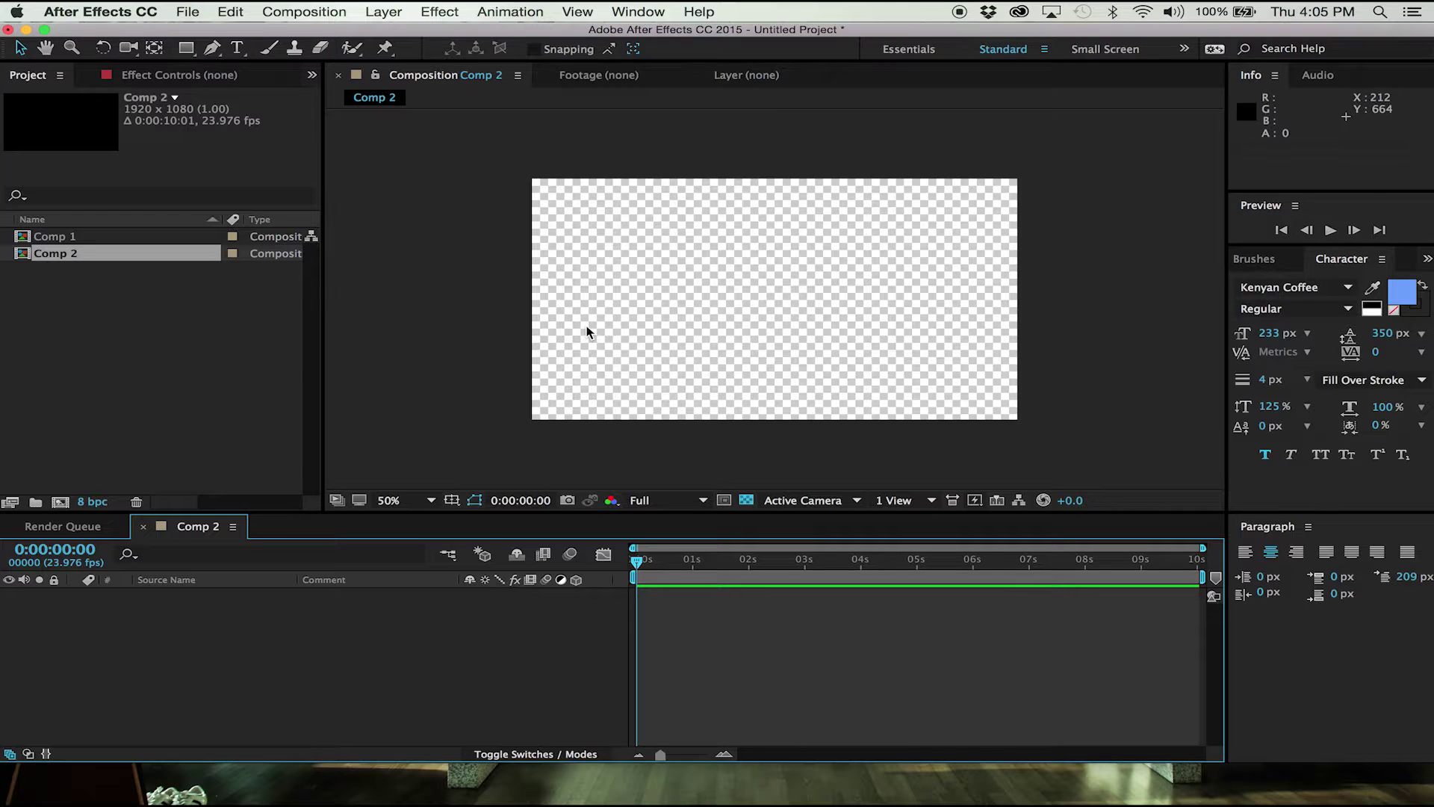
Delete Comp 1 from the project and move the current time in Comp 2 to 0:00:00:04.
click(46, 237)
key(Delete)
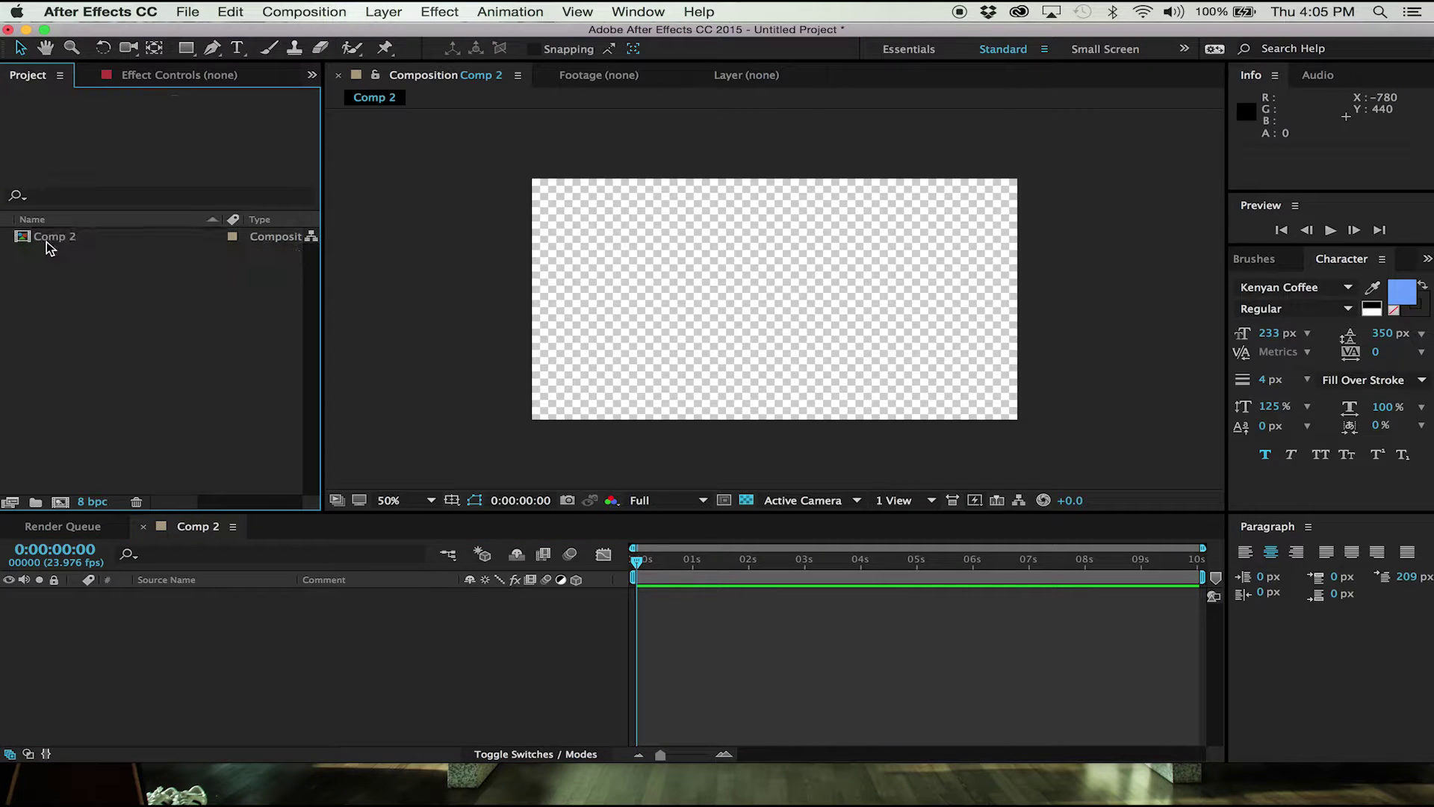
click(647, 576)
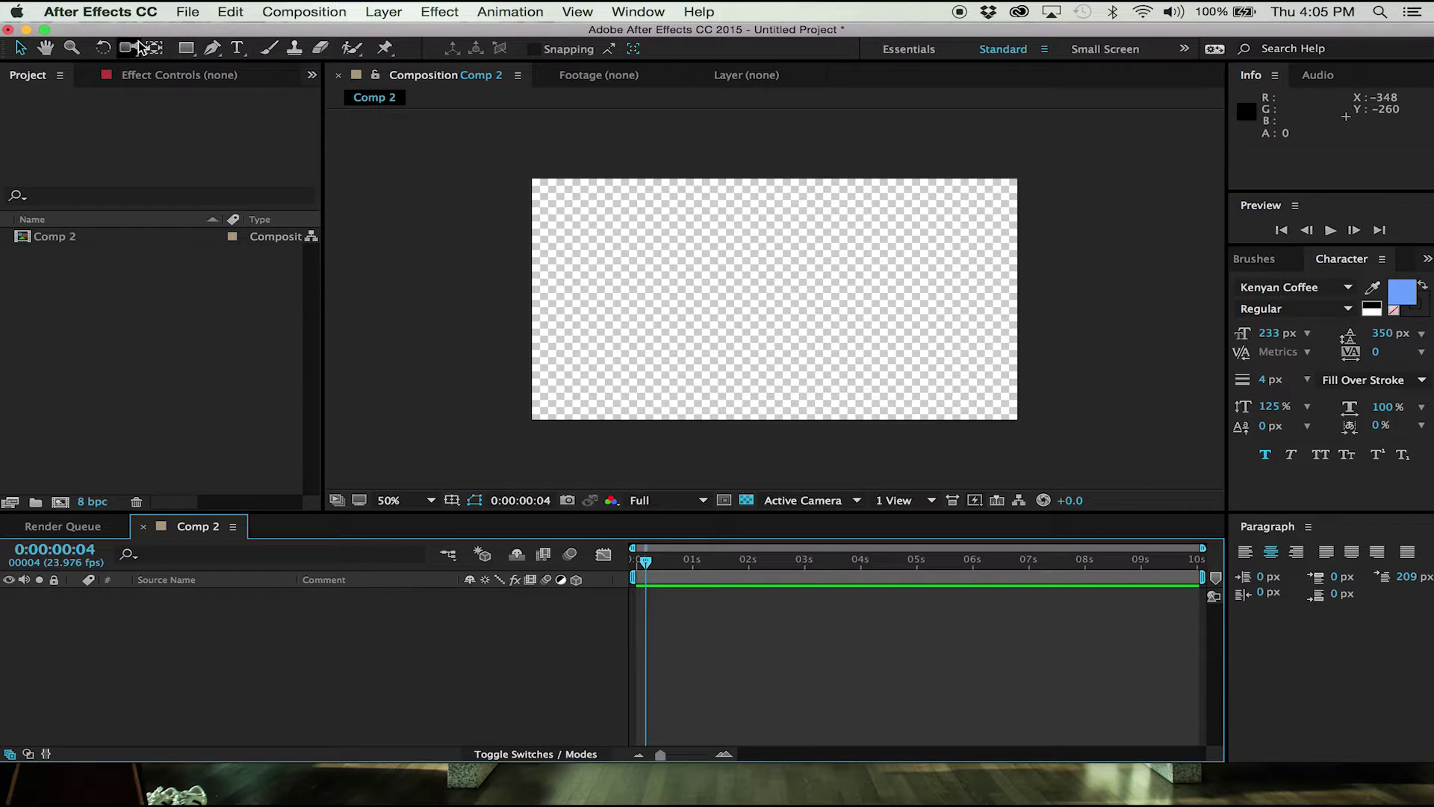
Pan and zoom into the composition view, and fit it back to the viewer.
click(23, 49)
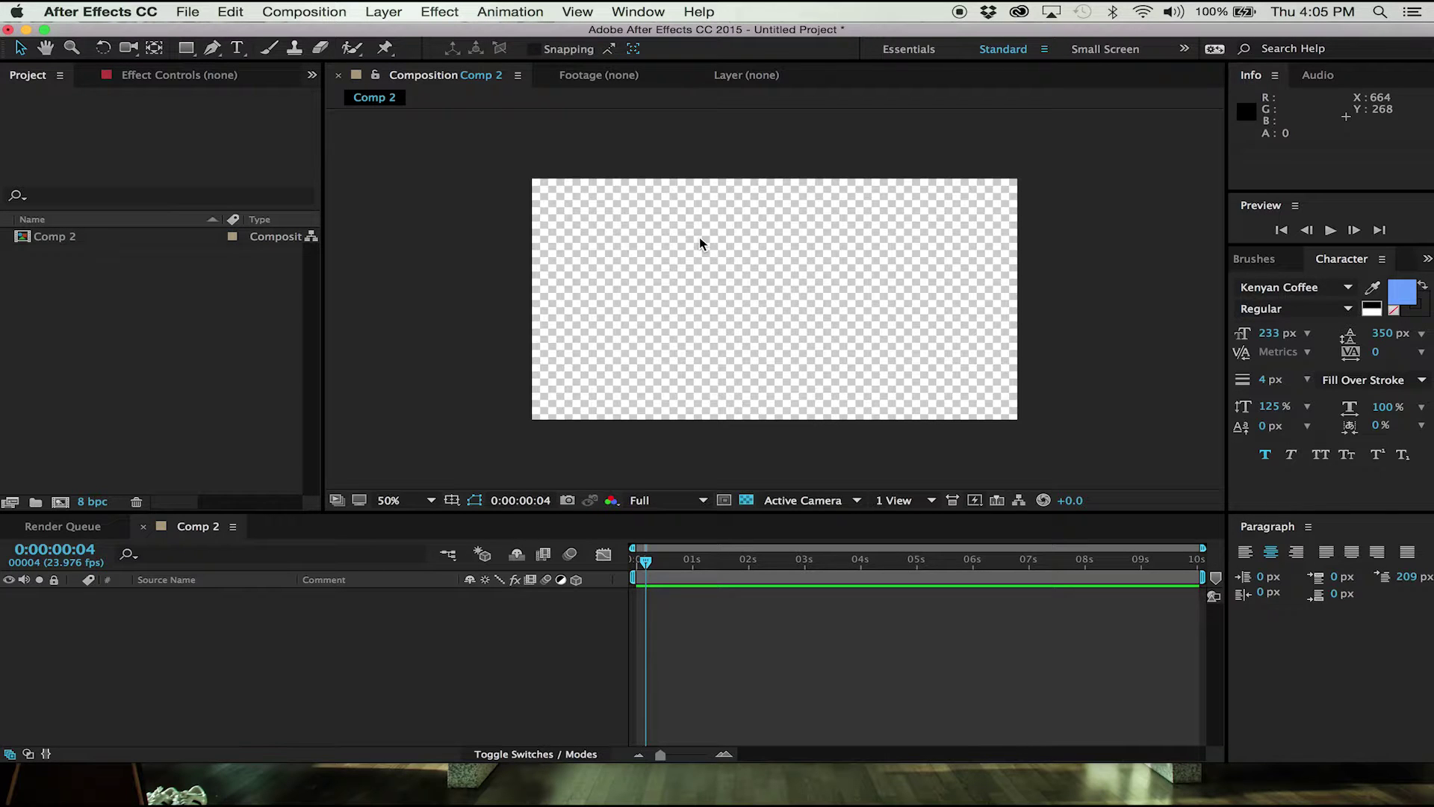
click(47, 47)
mouse_move(803, 329)
mouse_down()
mouse_move(930, 345)
mouse_move(889, 266)
mouse_move(803, 419)
mouse_move(979, 381)
mouse_move(689, 340)
mouse_move(839, 320)
mouse_move(787, 333)
mouse_move(814, 345)
mouse_up()
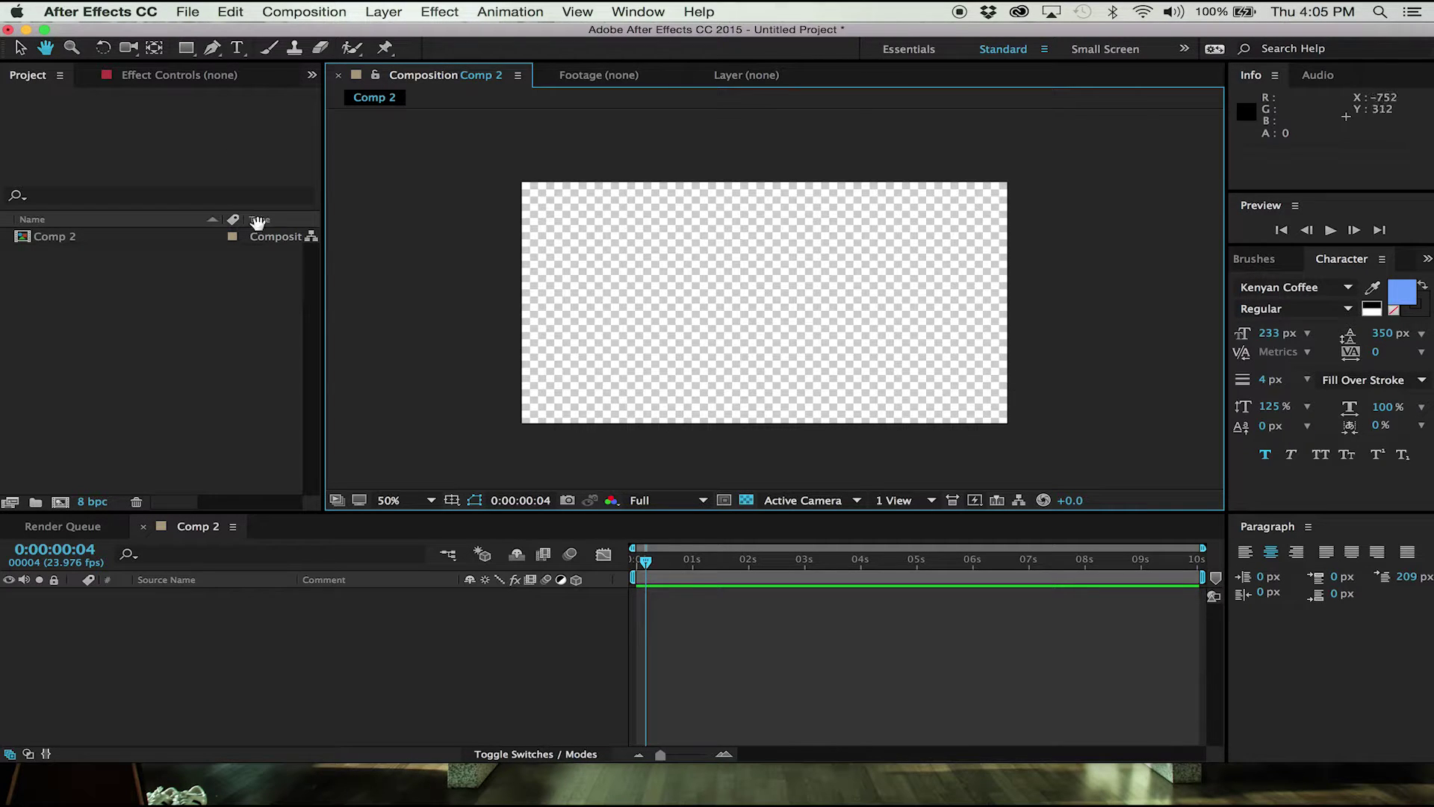
click(73, 48)
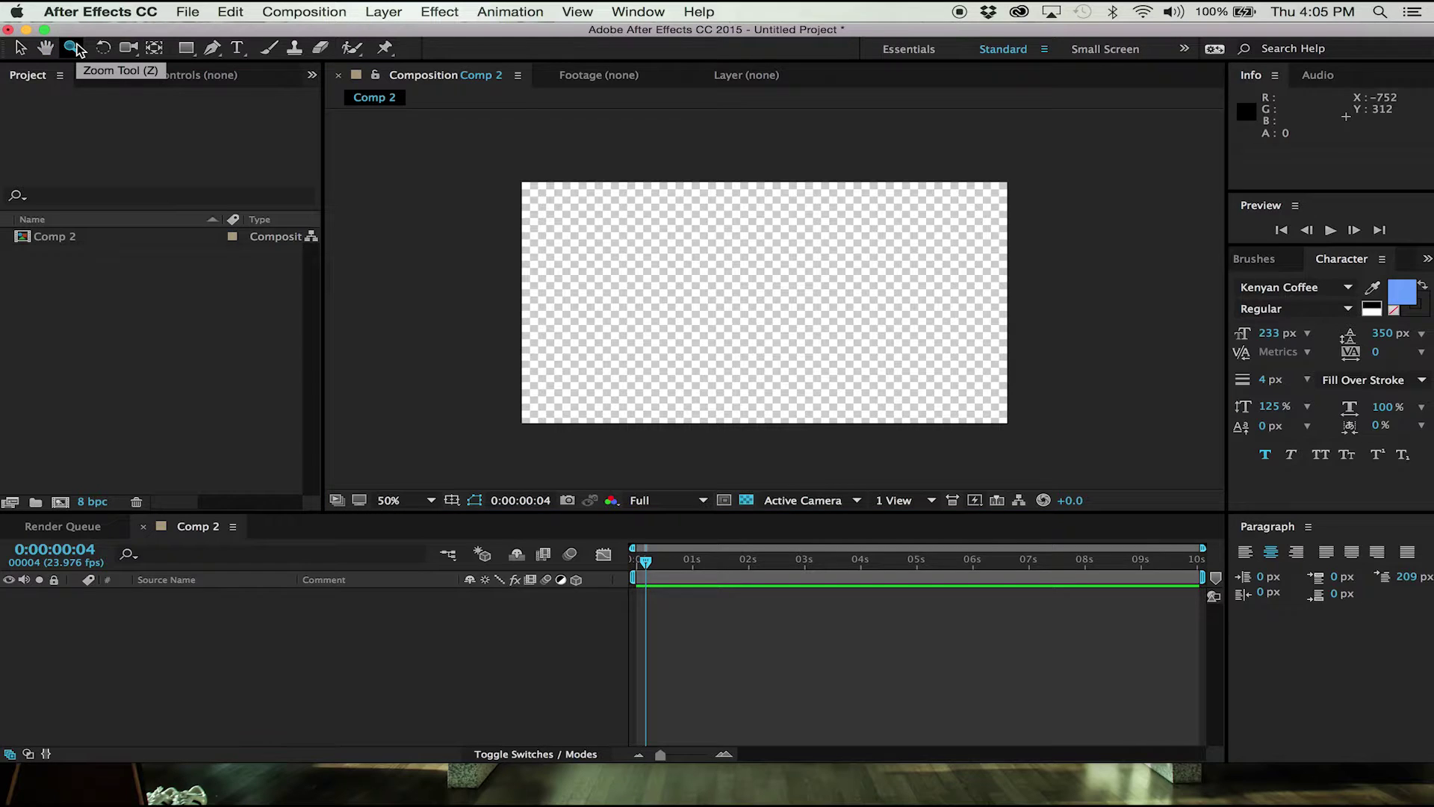
click(625, 391)
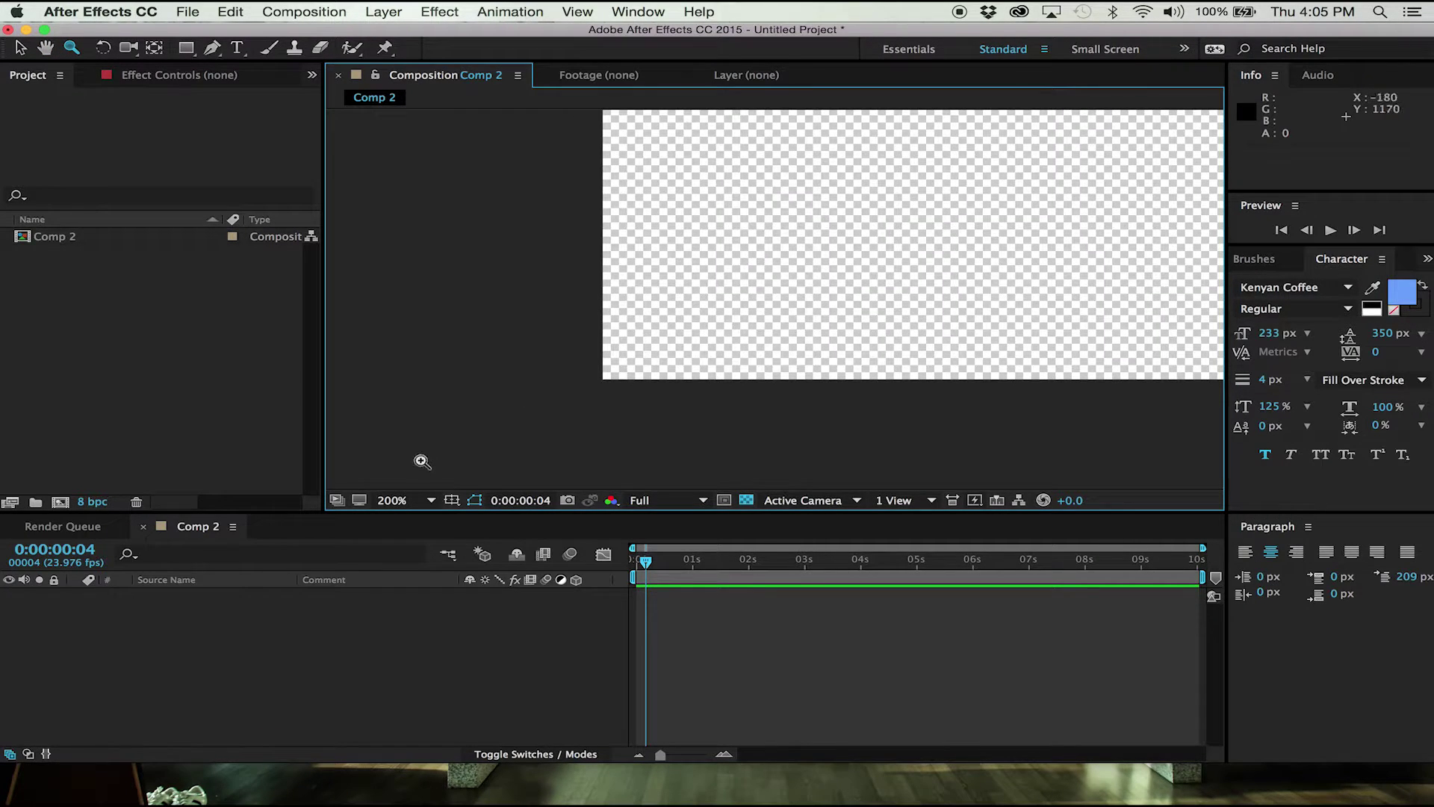
click(424, 505)
click(411, 521)
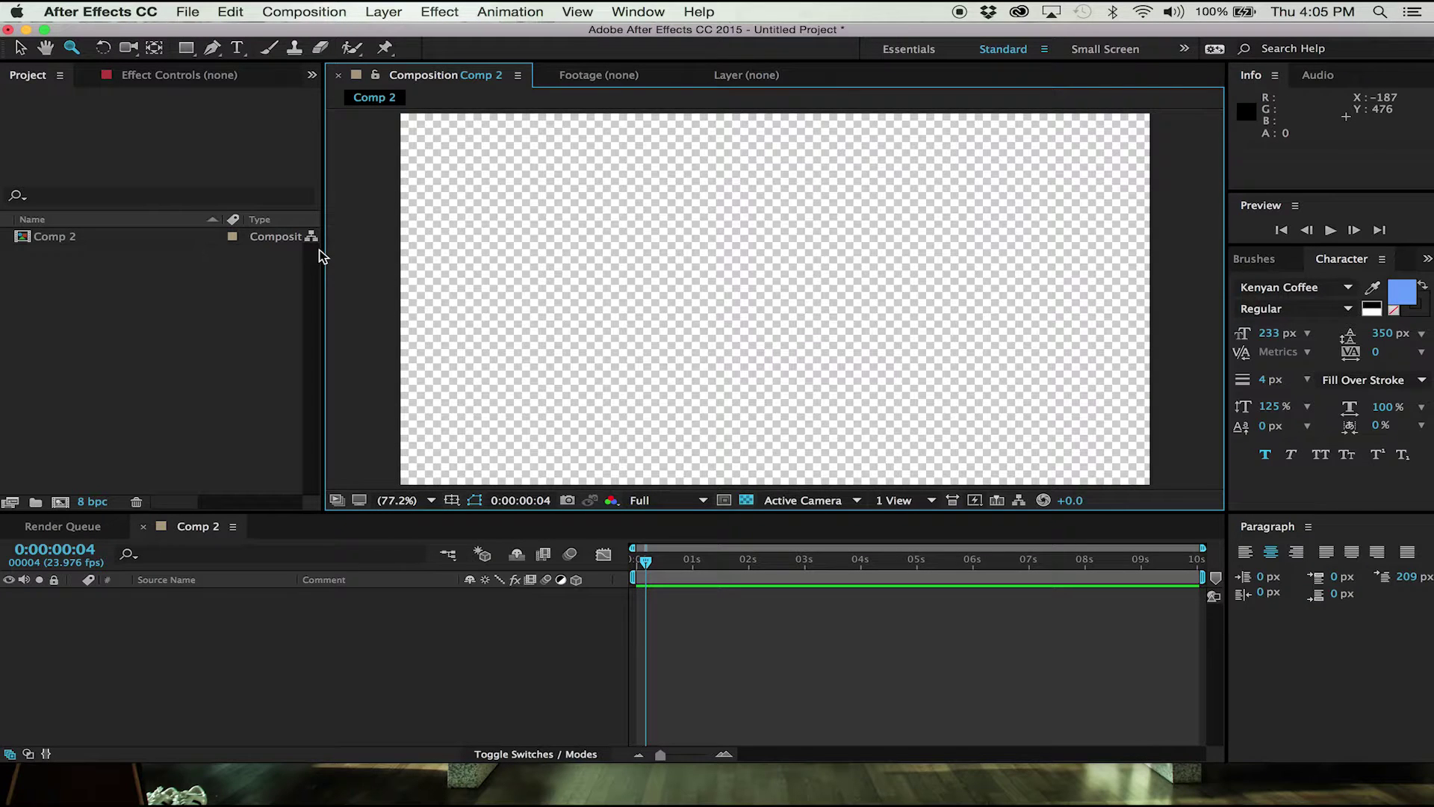
click(186, 48)
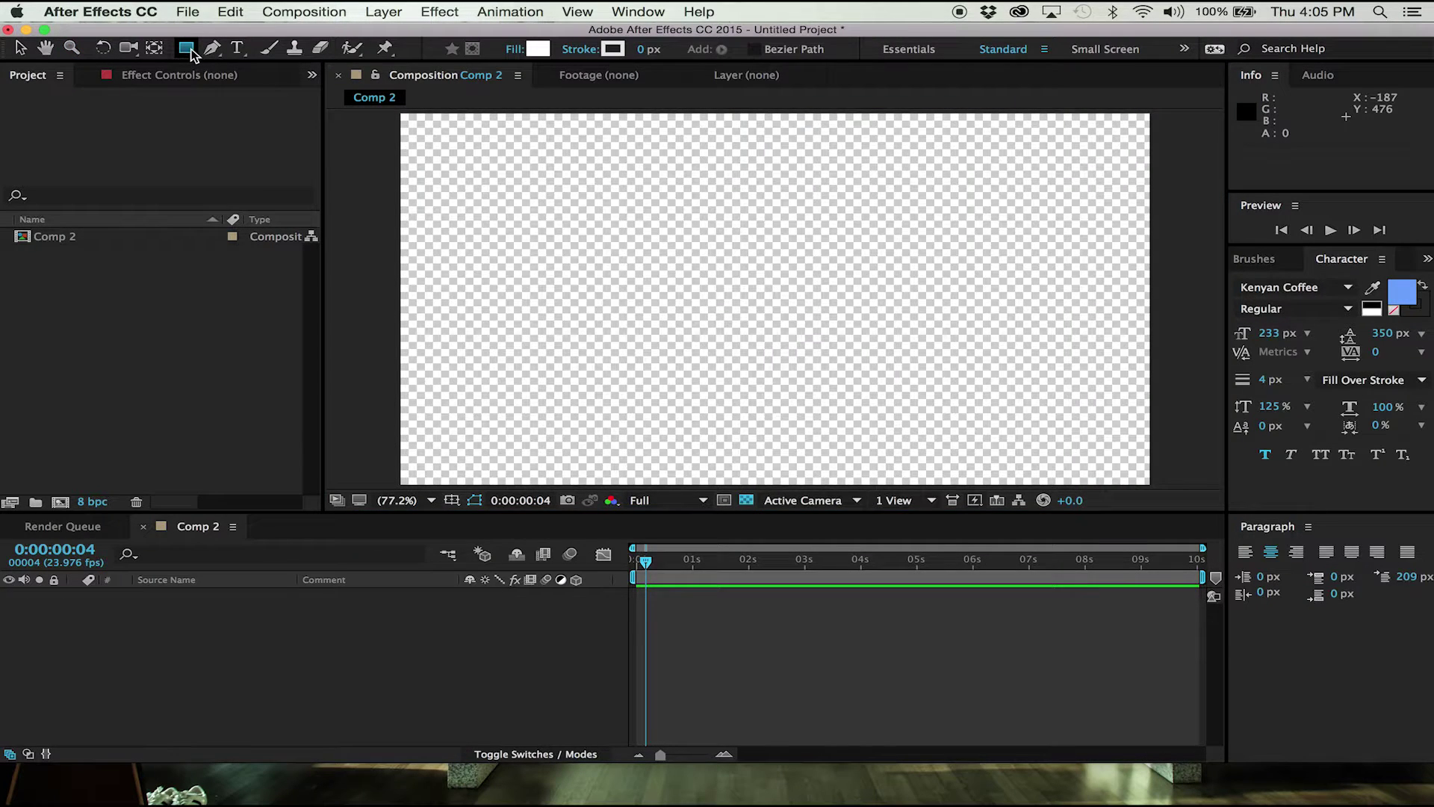
click(189, 51)
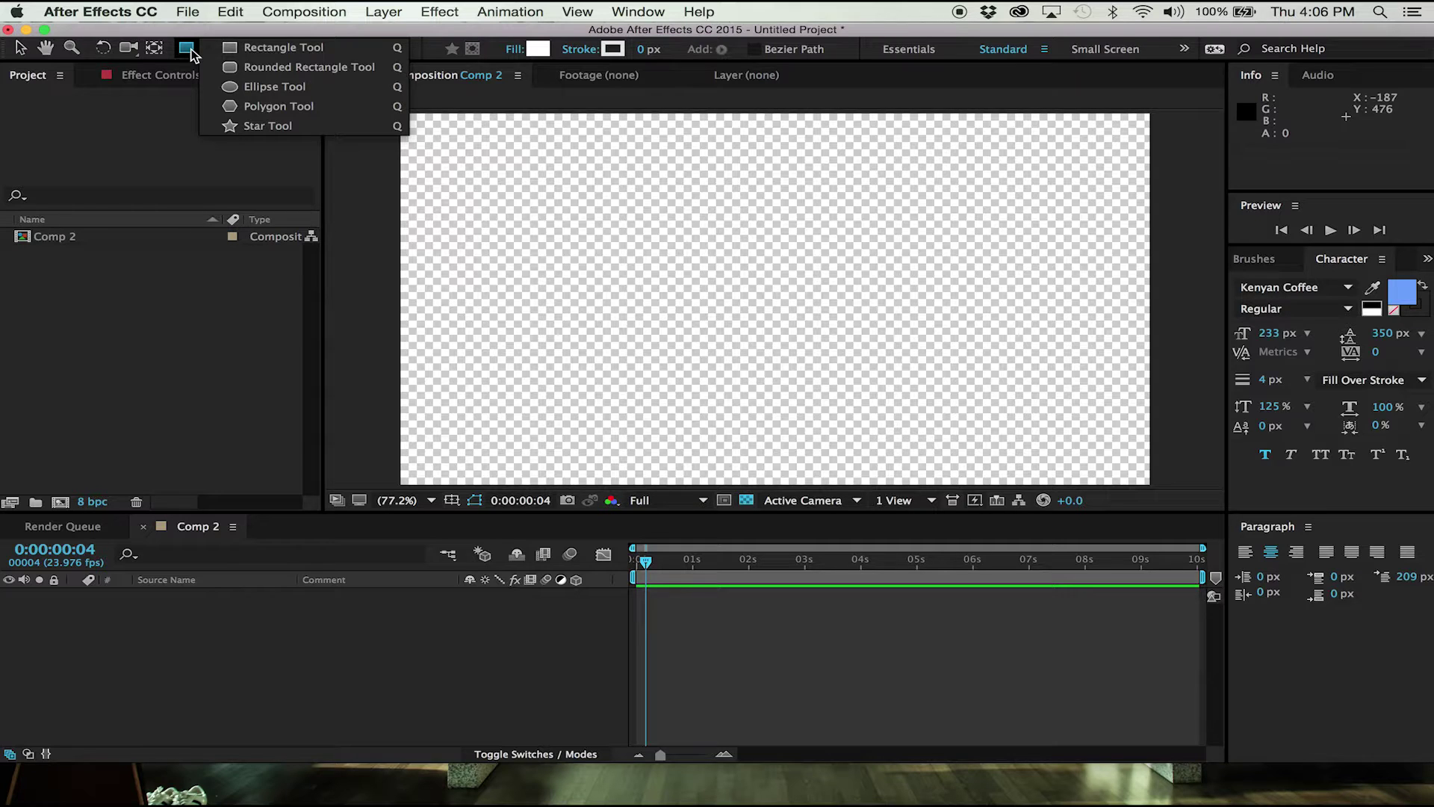
click(217, 52)
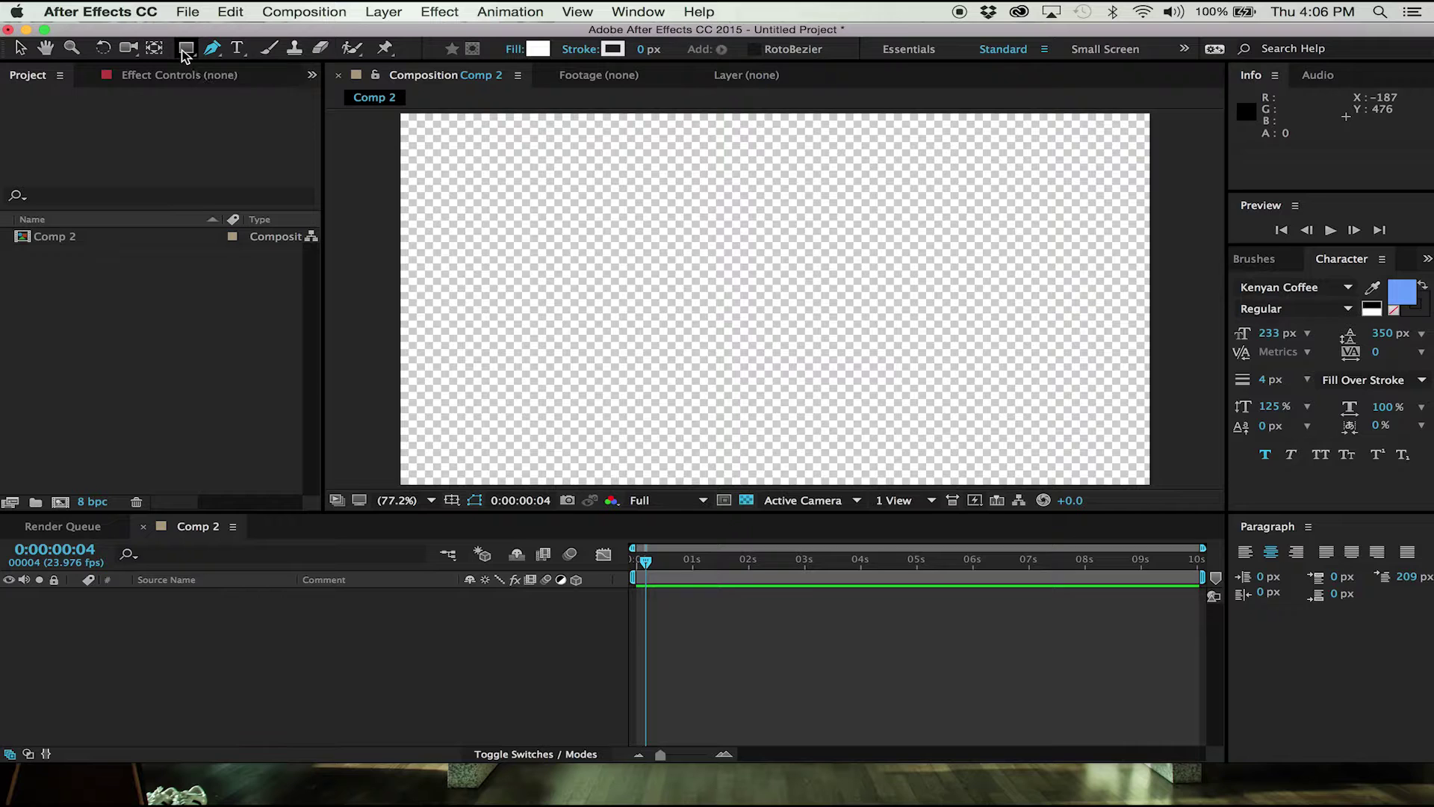
Start a new text layer in the upper-left area of the Comp 2 frame.
click(240, 47)
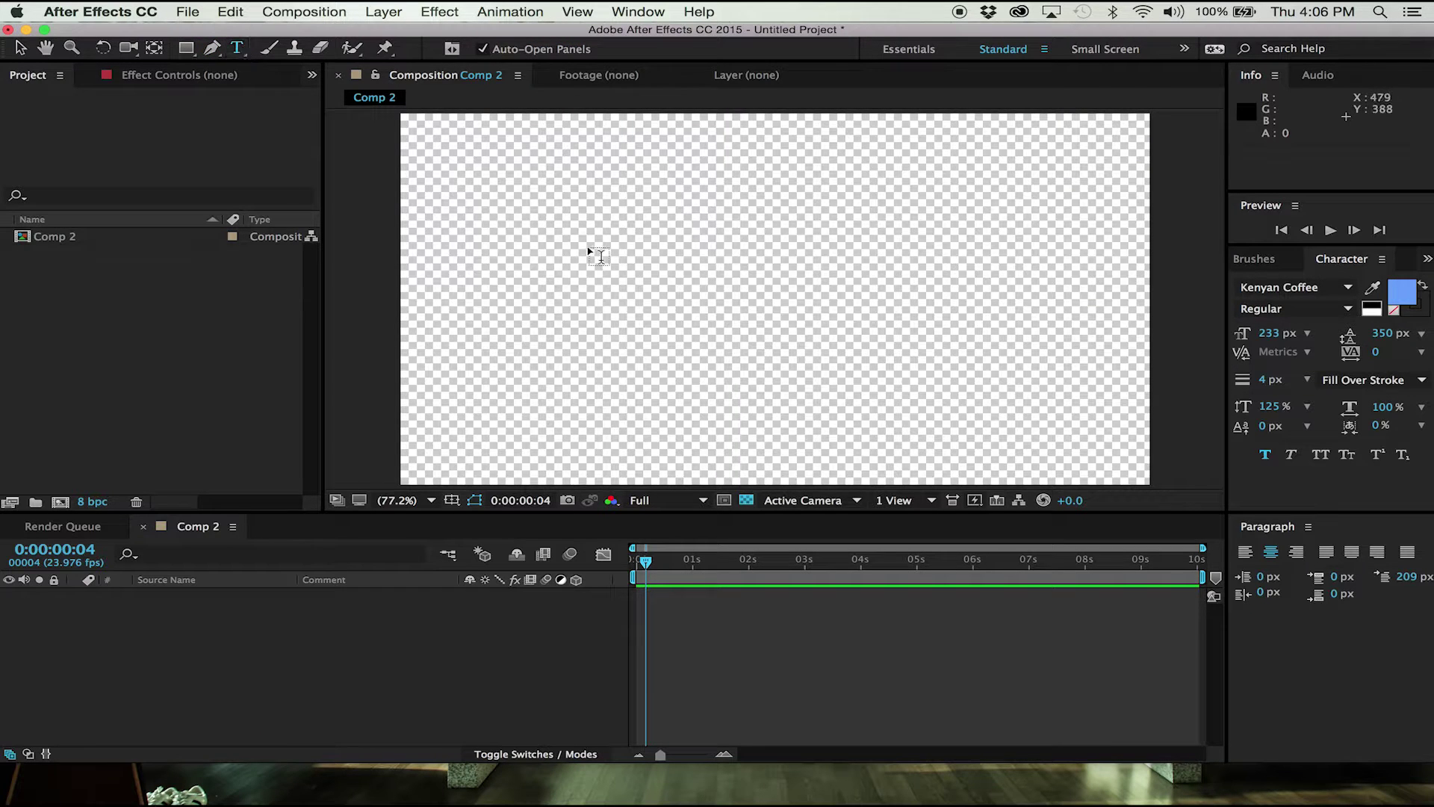
click(588, 296)
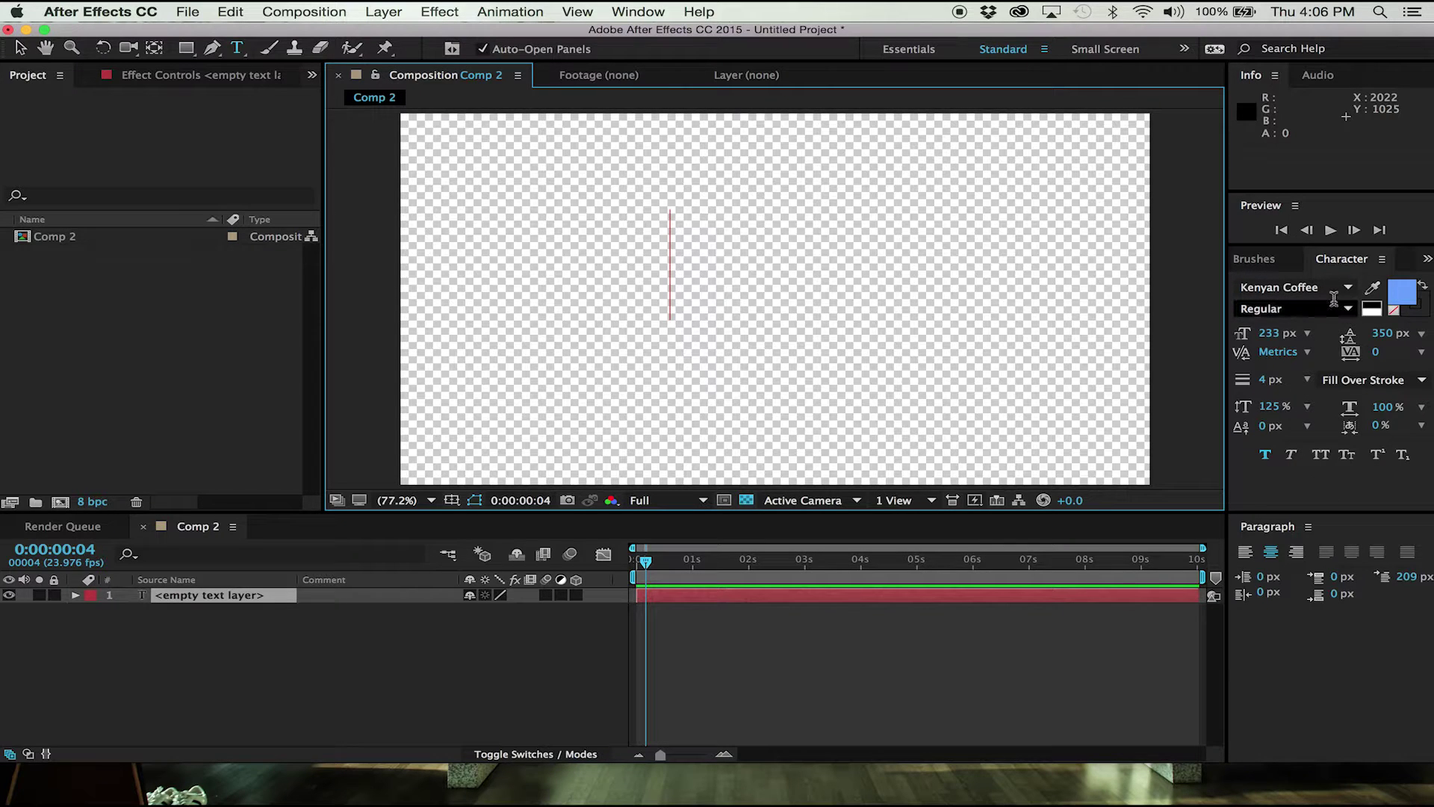
Look through the brush settings and the effects and presets categories, and bring back the character settings.
click(1269, 267)
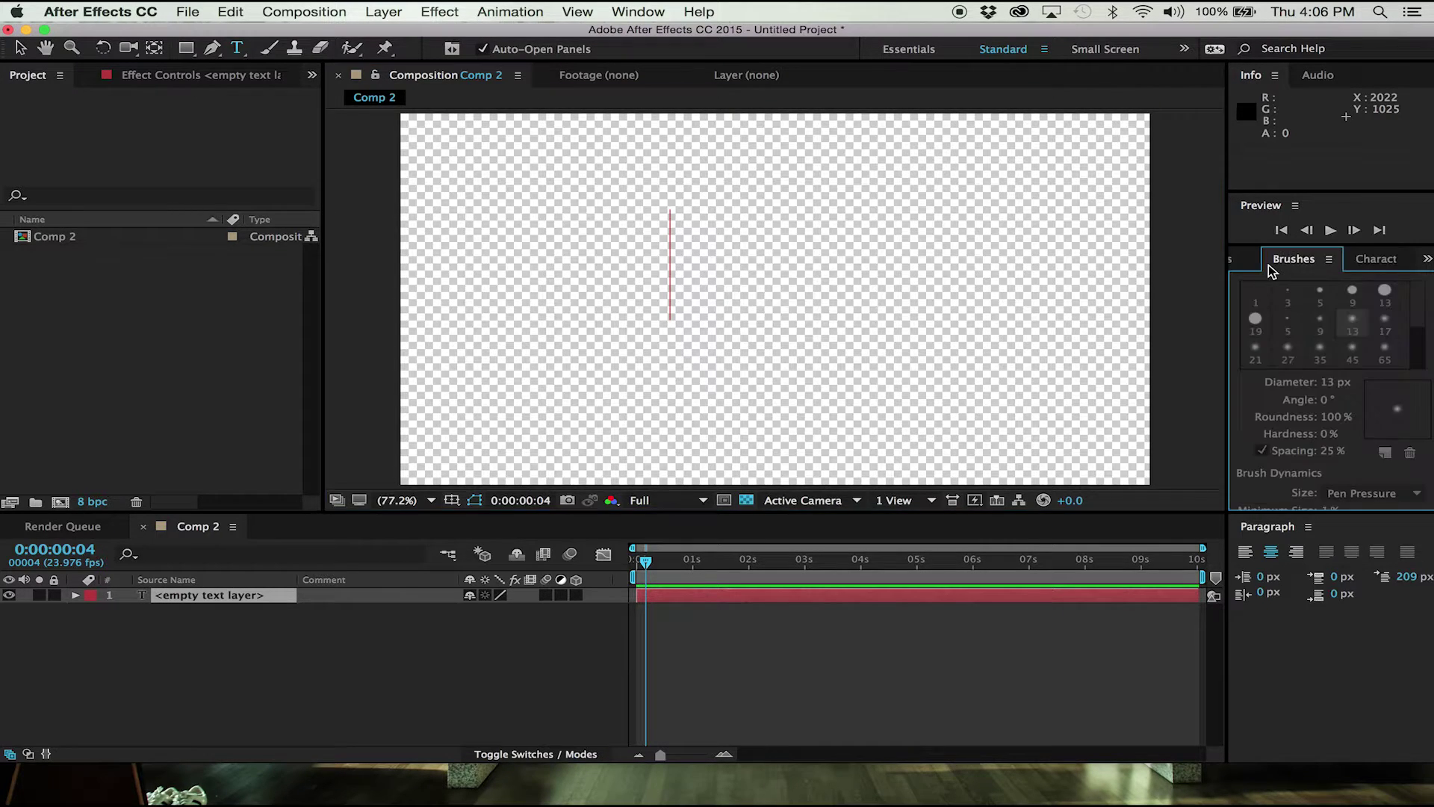
click(1374, 263)
click(1426, 260)
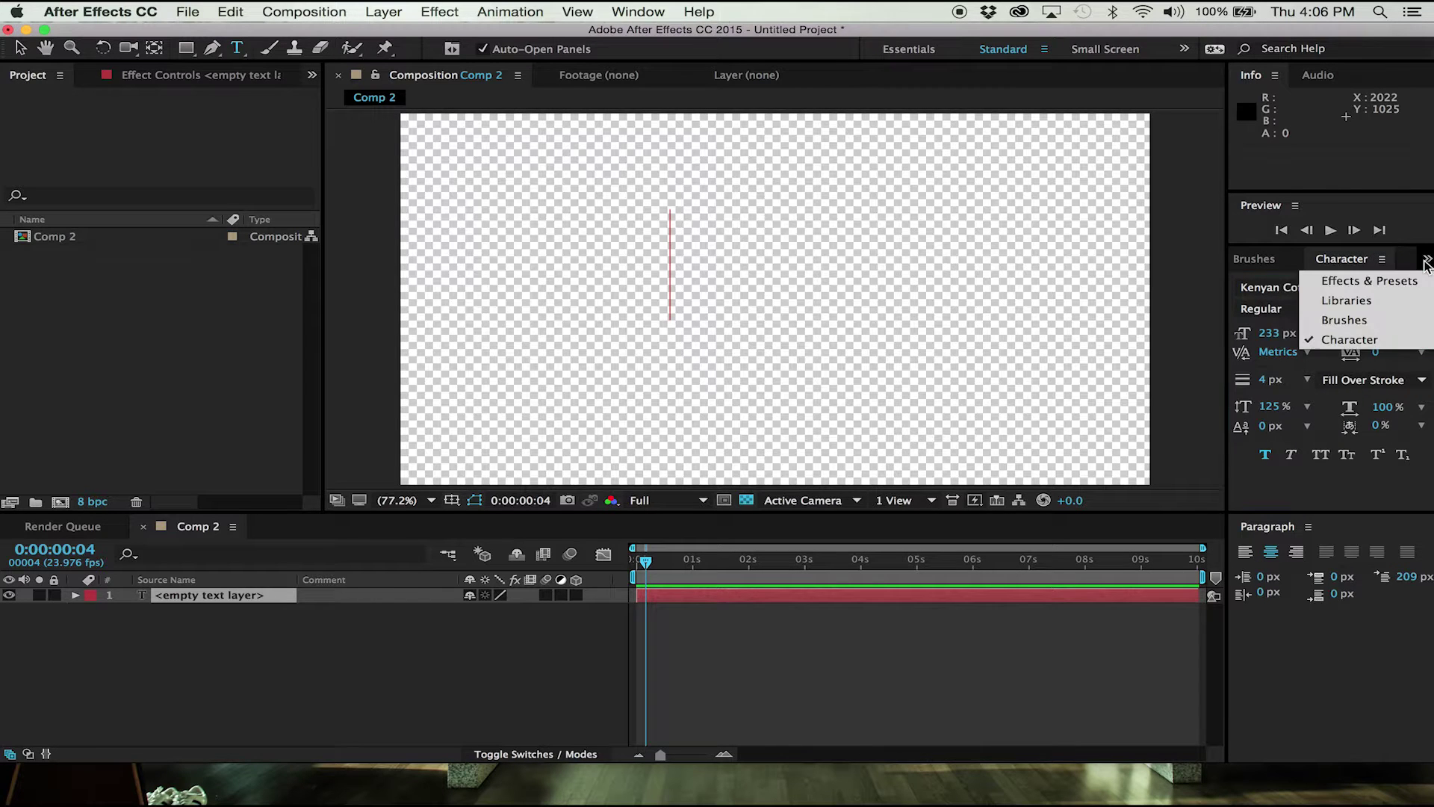
click(1385, 281)
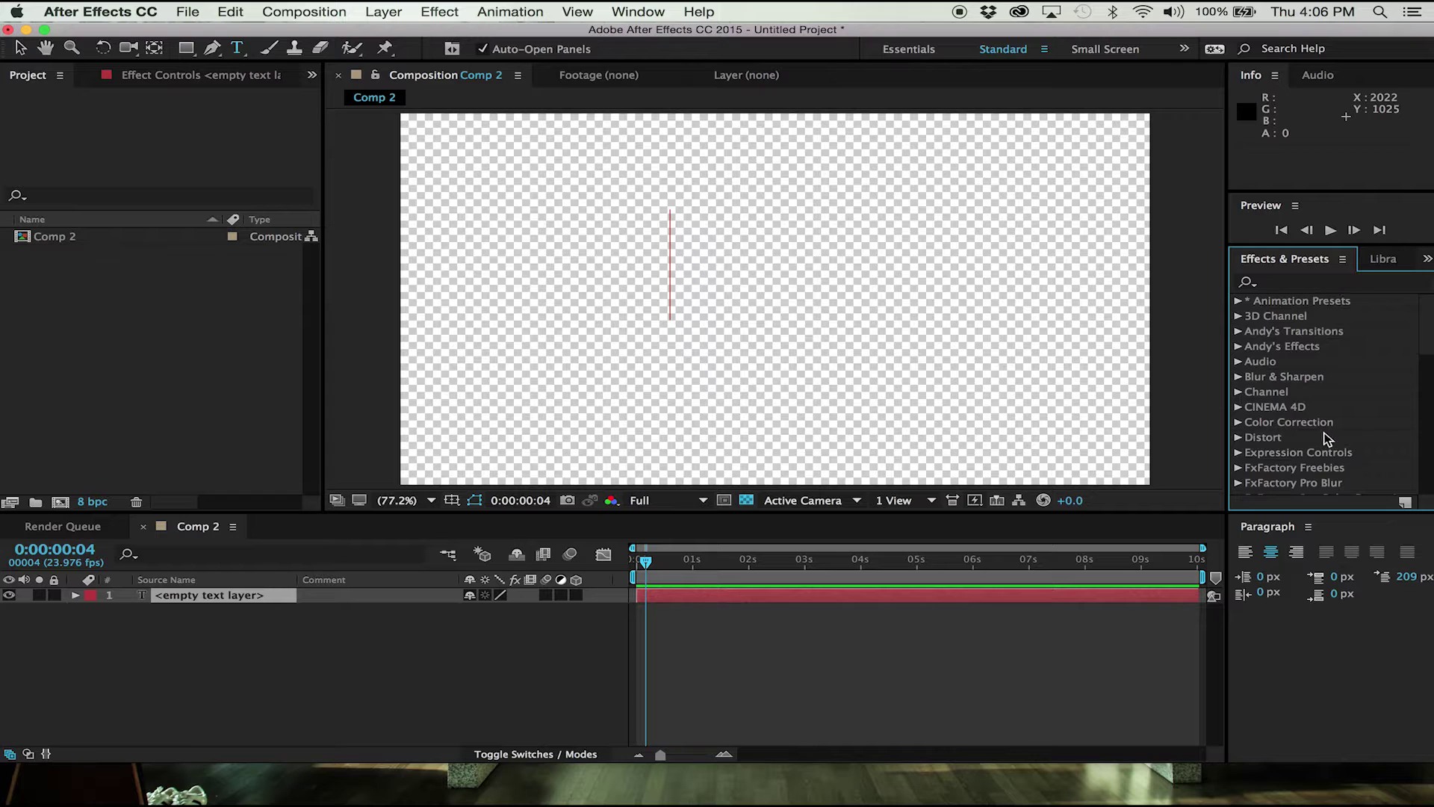
scroll(1327, 445, down, 5)
scroll(1328, 431, up, 5)
click(1427, 258)
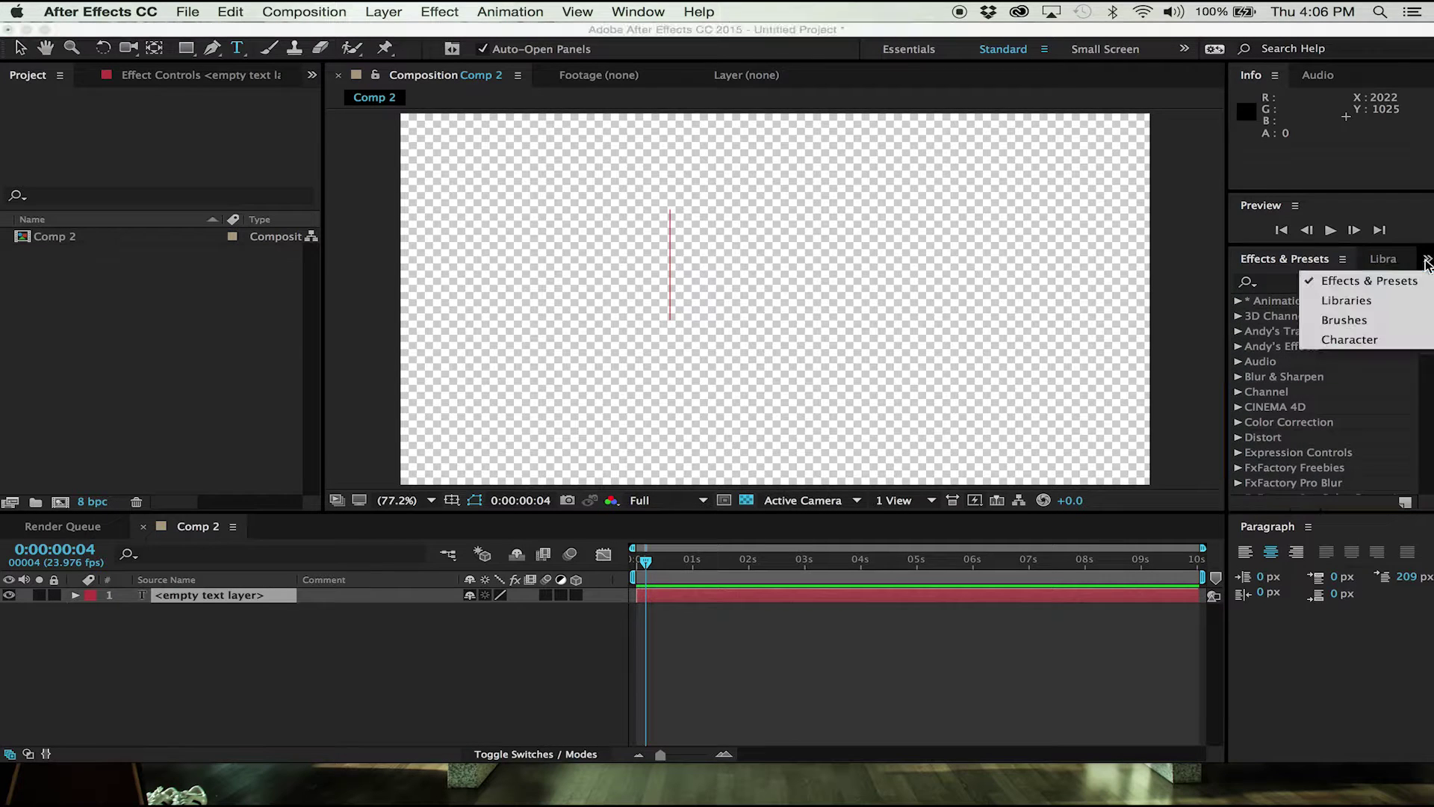
click(1362, 339)
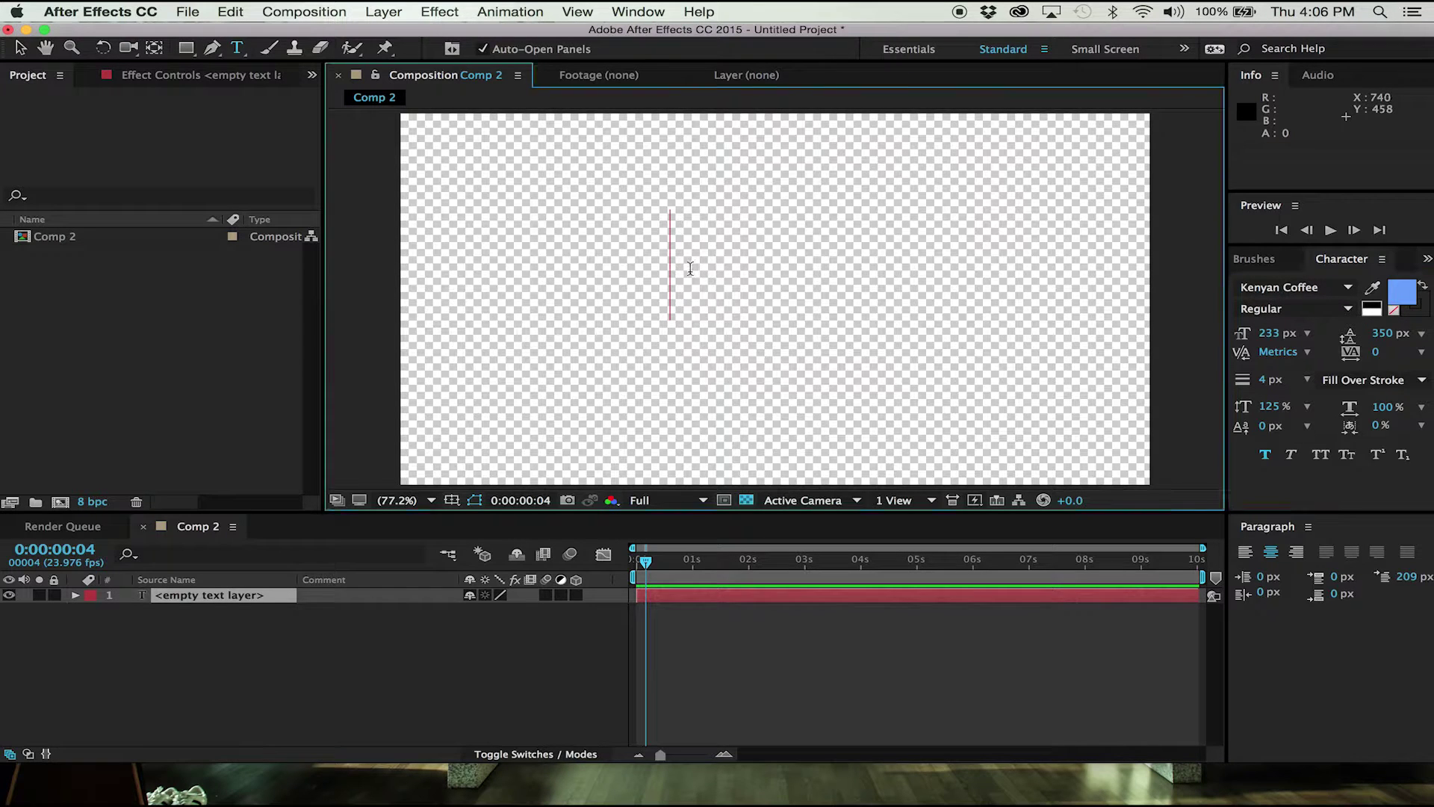
Enter "#i5creatives" as the content of the text layer.
text(#i)
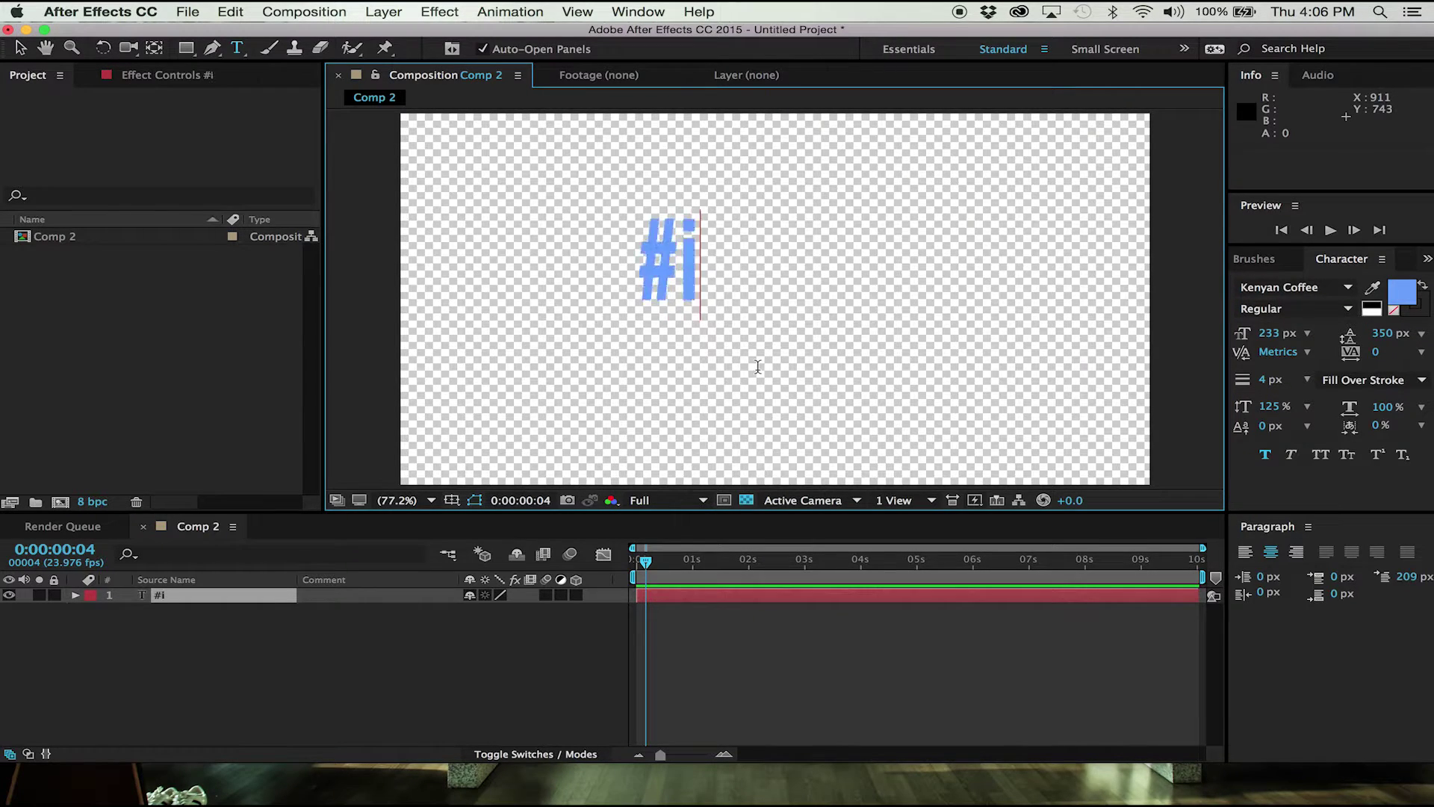
text(5creatives)
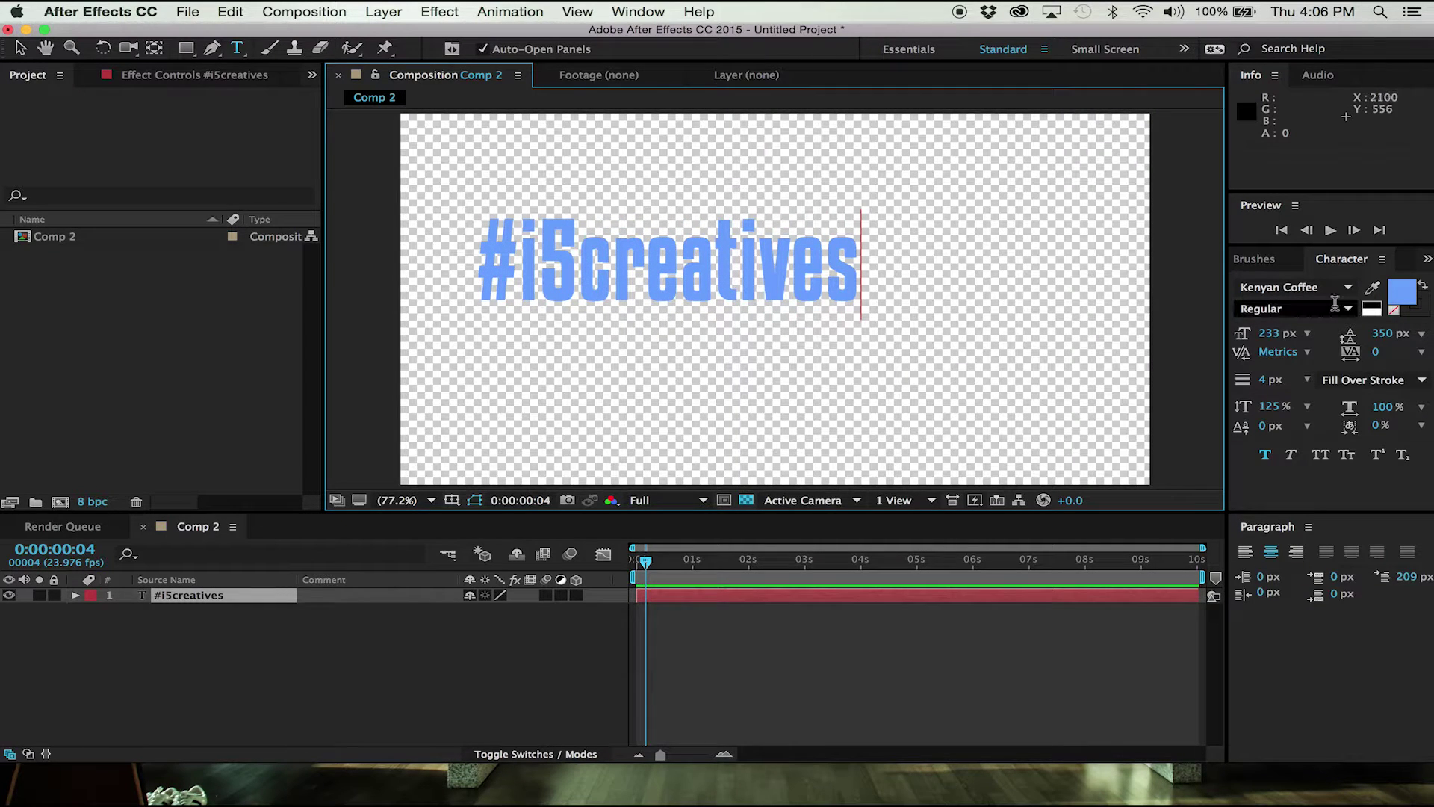
Try to change the text colour to black (000000) without selecting the characters.
click(1401, 292)
mouse_move(269, 631)
mouse_down()
mouse_move(293, 616)
mouse_move(115, 506)
mouse_move(406, 803)
mouse_up()
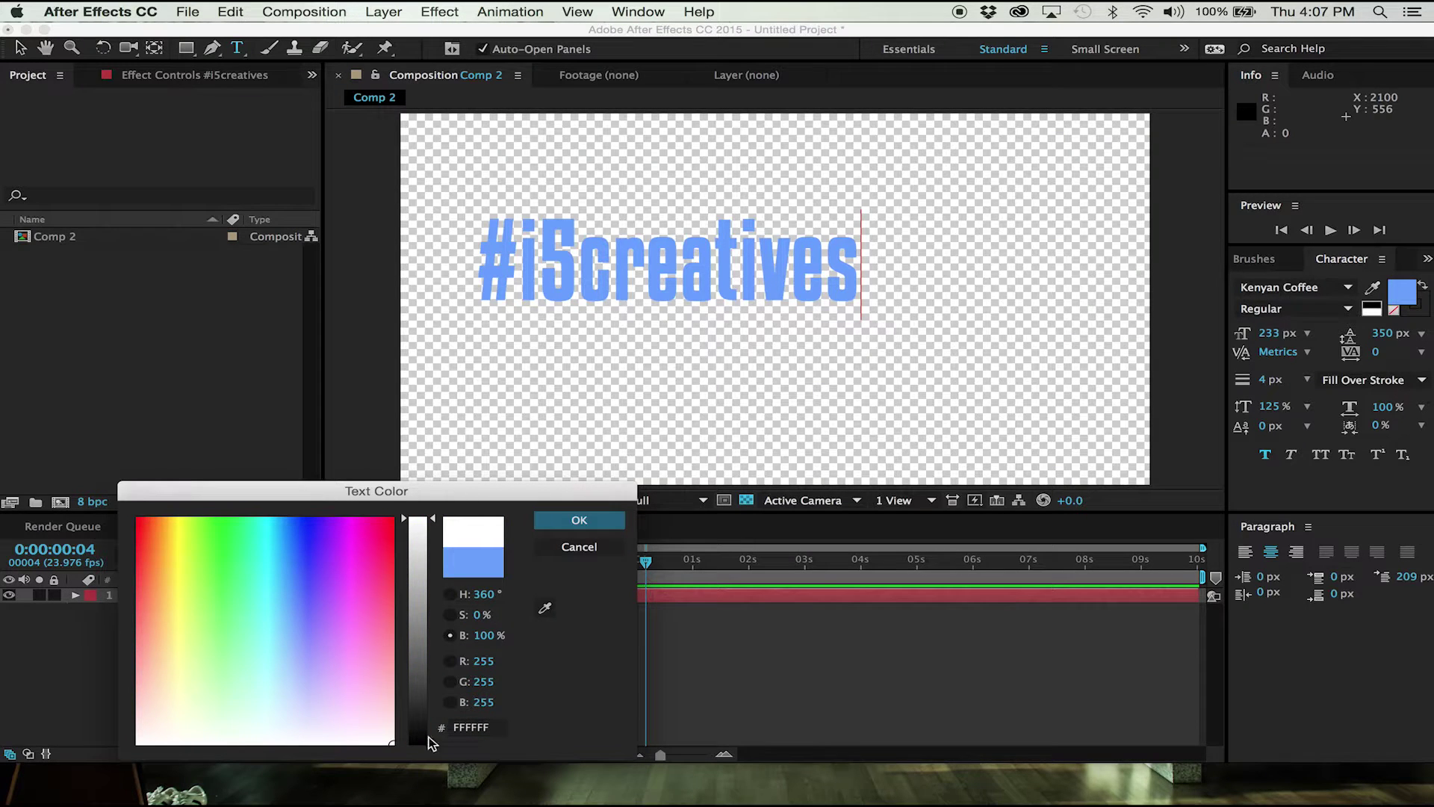
drag(416, 524, 400, 737)
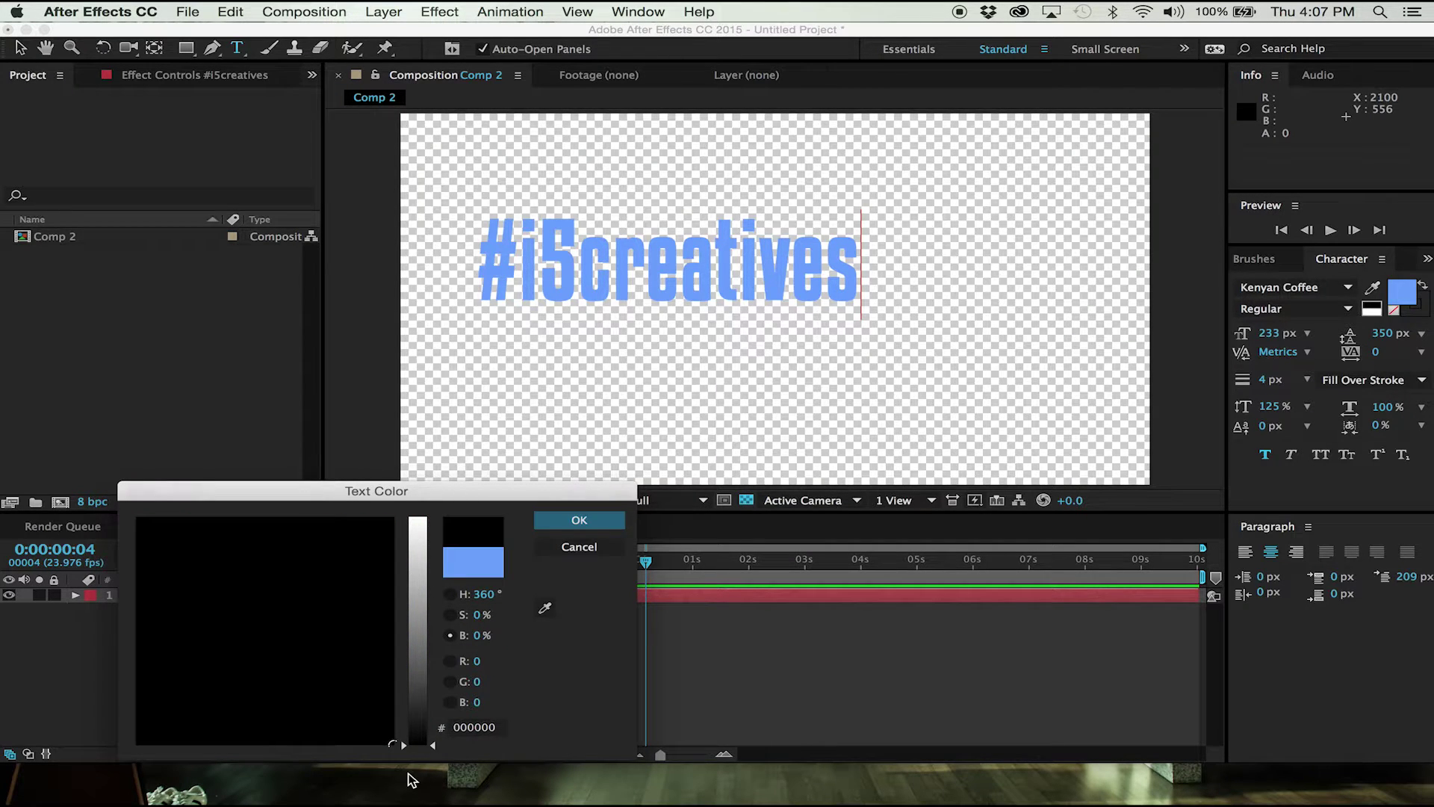
click(621, 520)
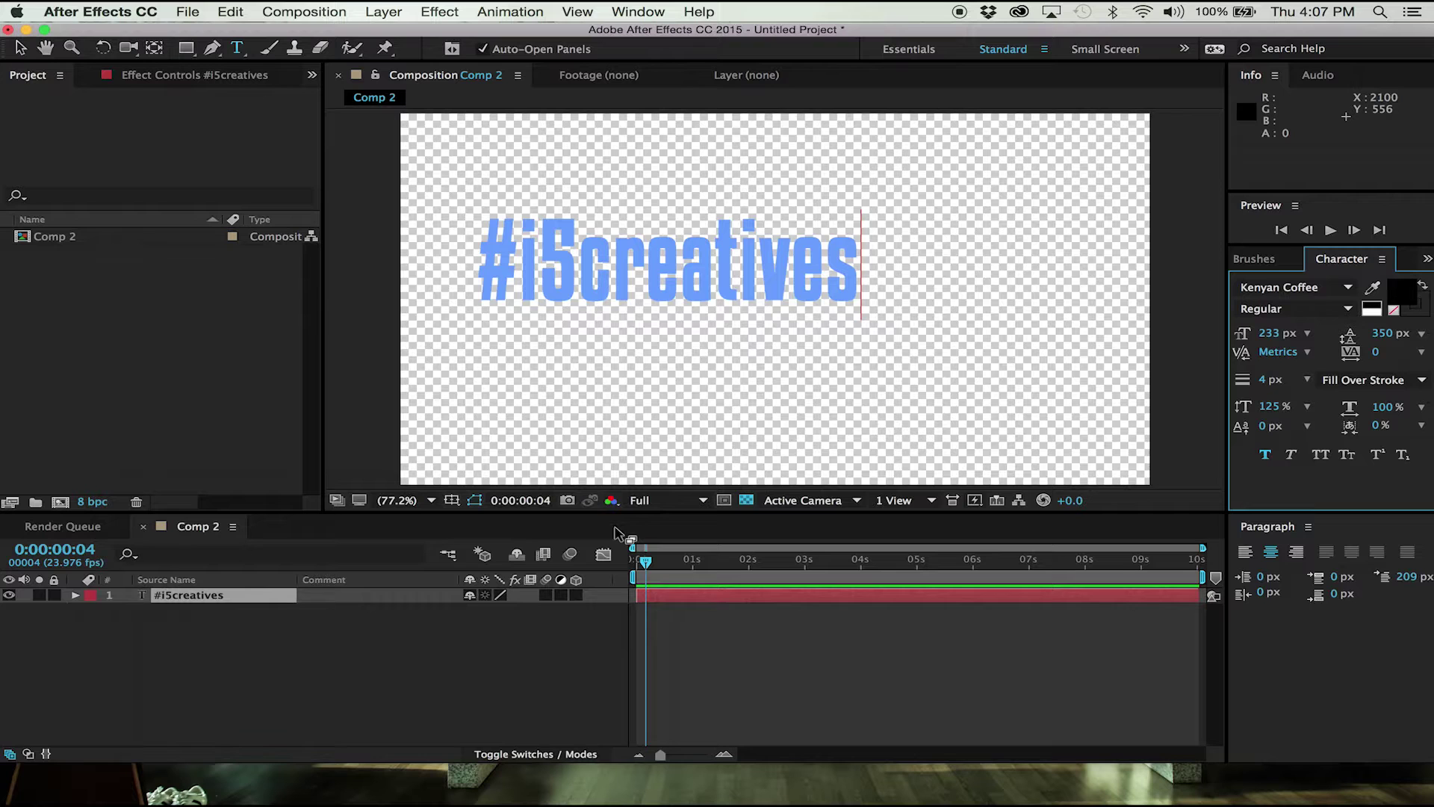
Select the whole #i5creatives text and set its fill colour to black (000000).
double_click(636, 277)
click(1404, 302)
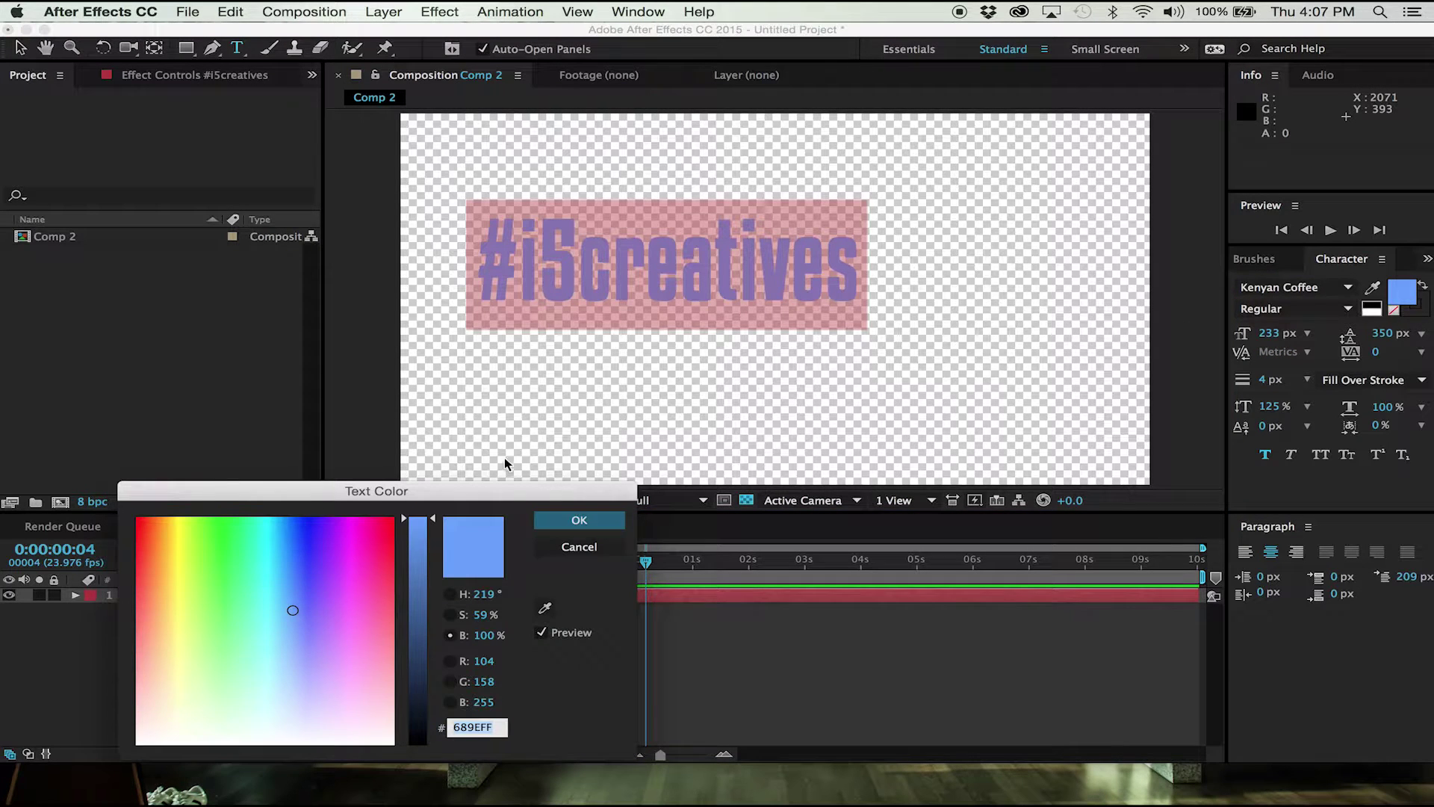
drag(404, 526, 410, 771)
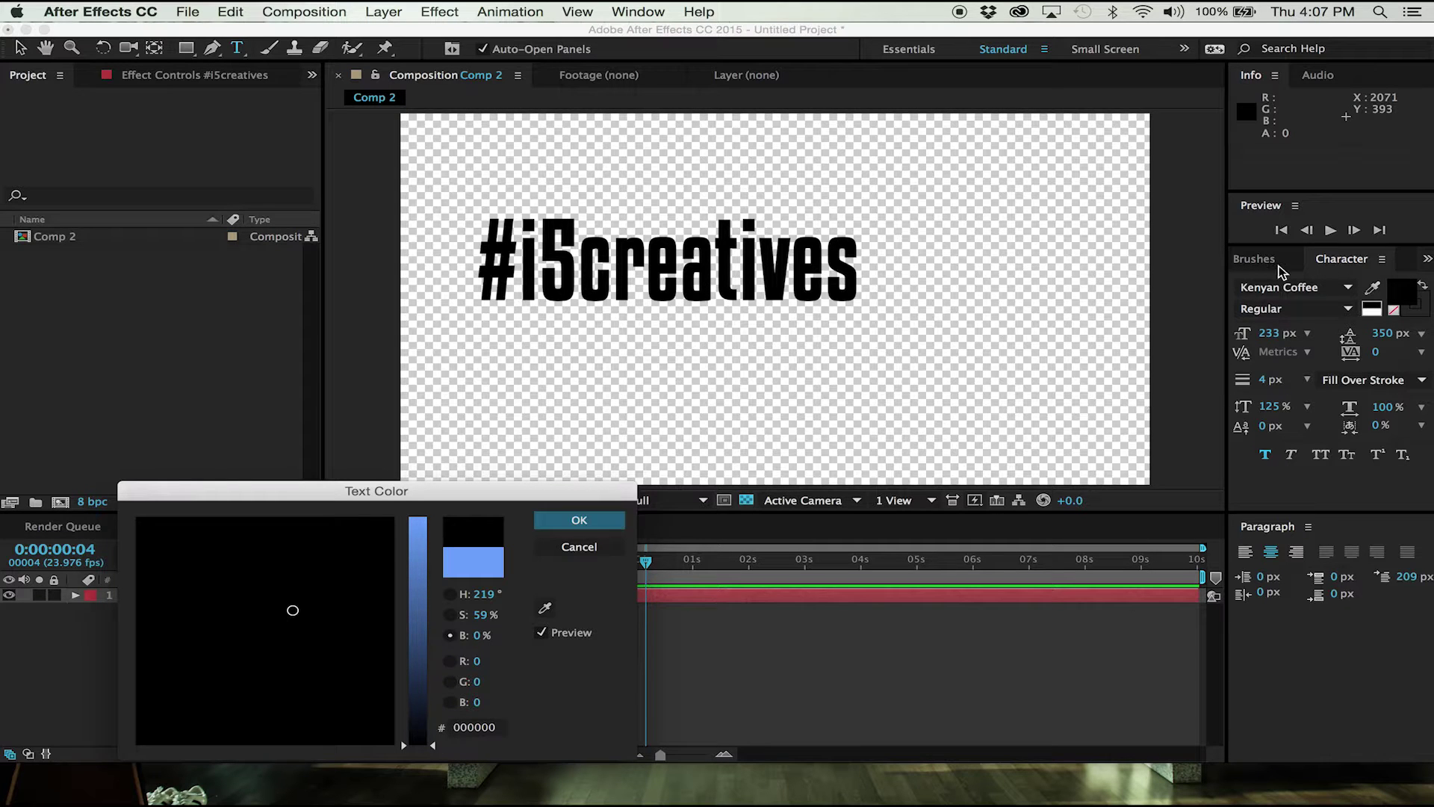
click(608, 521)
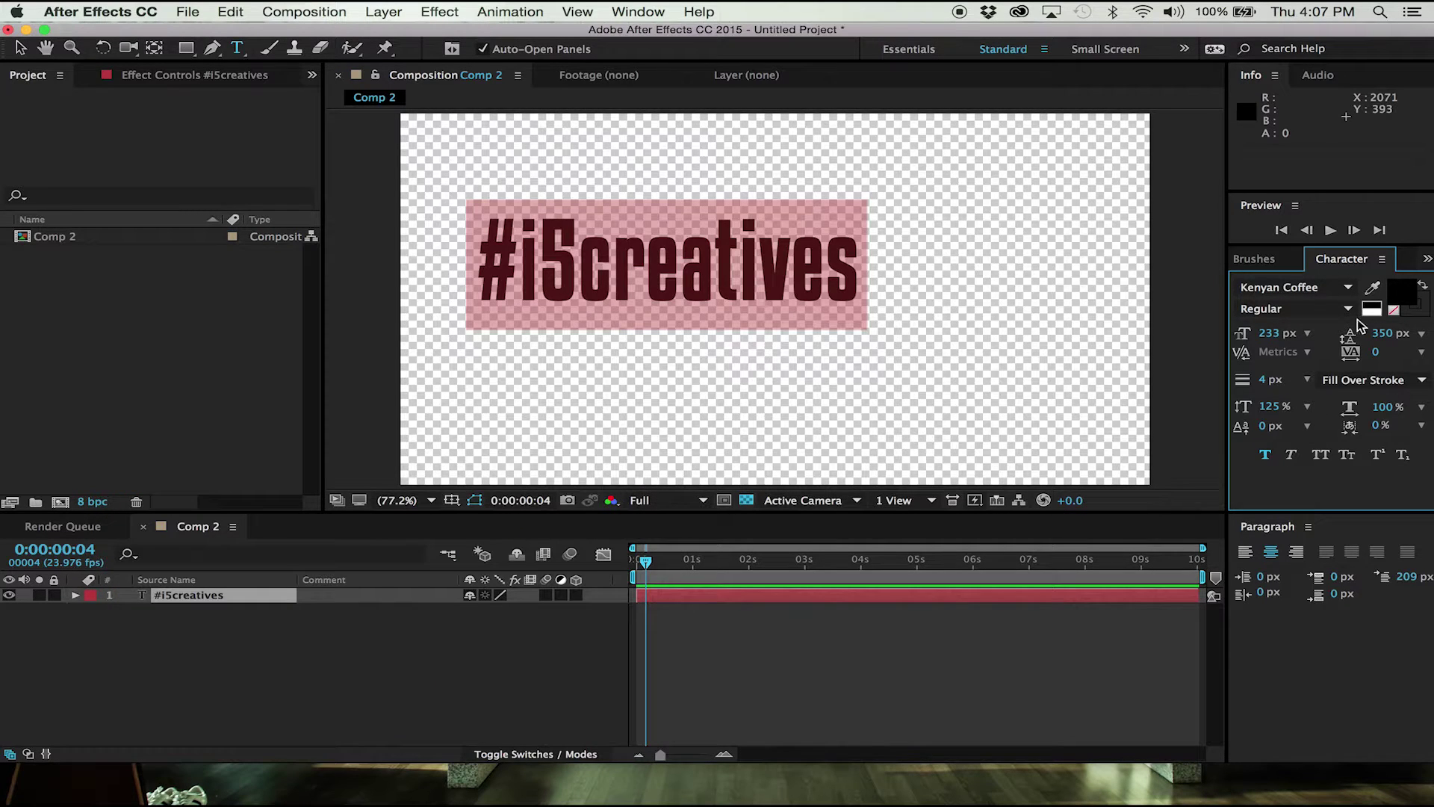
Change the selected #i5creatives text to the Gotham font in the Black style.
click(1347, 288)
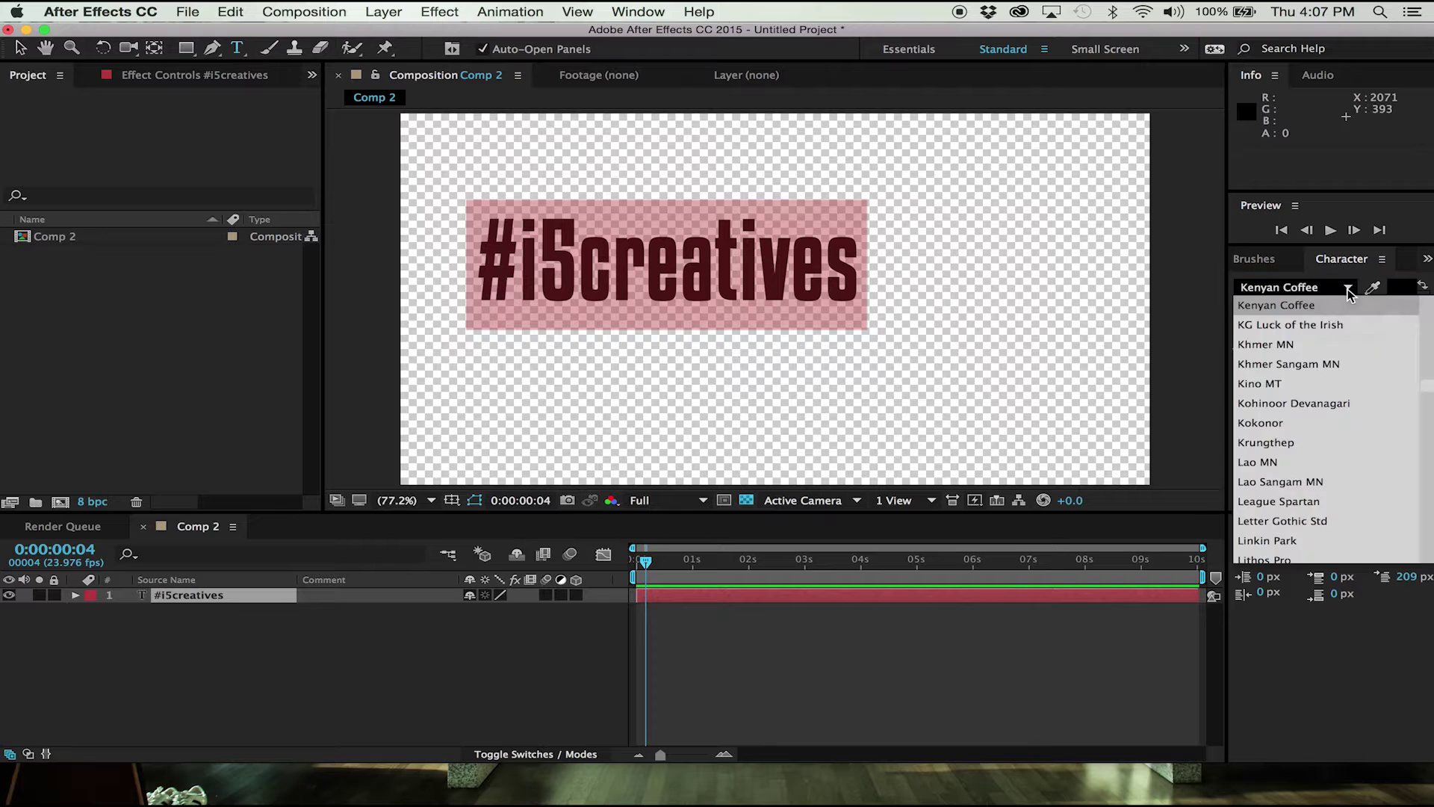
click(1299, 285)
text(Gotham)
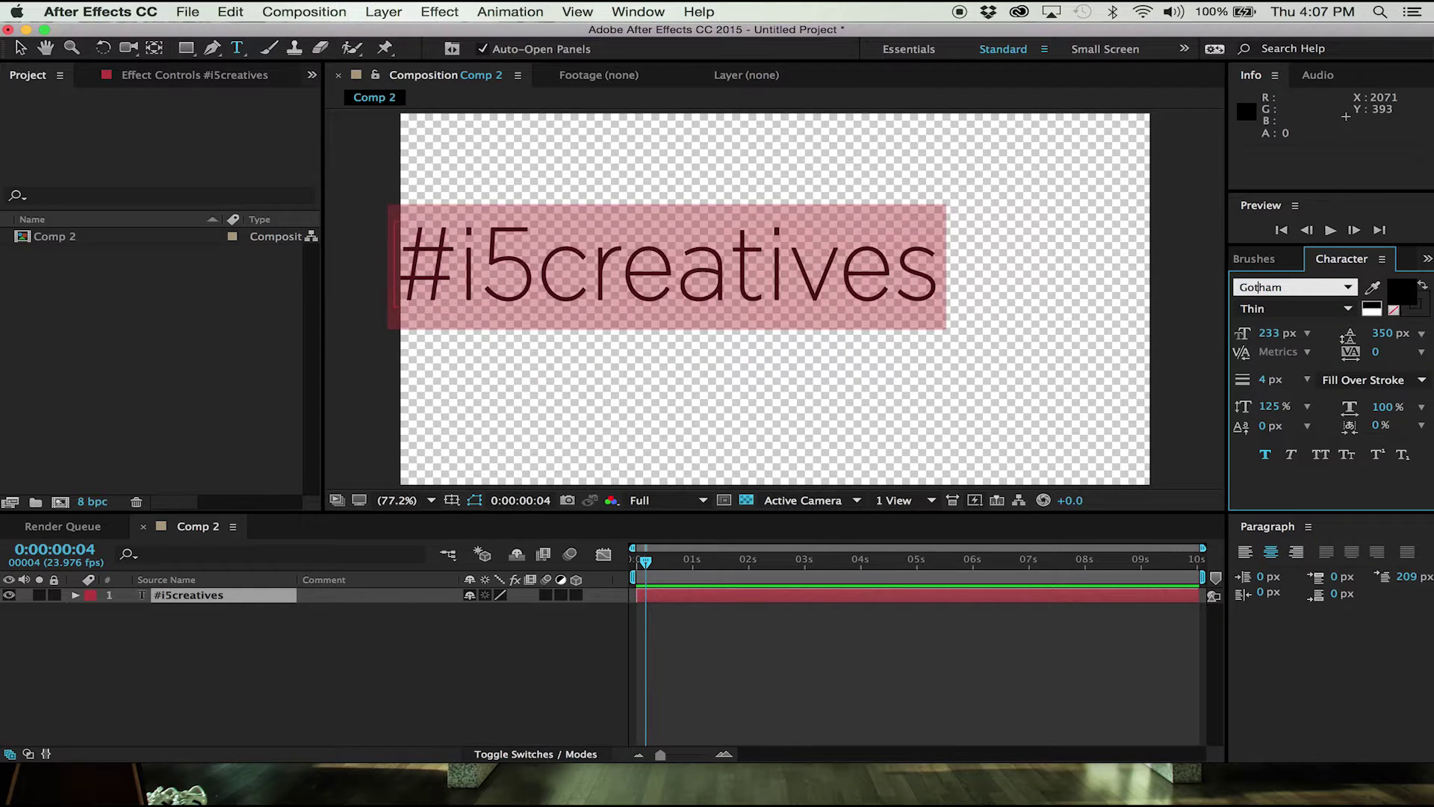
click(1349, 313)
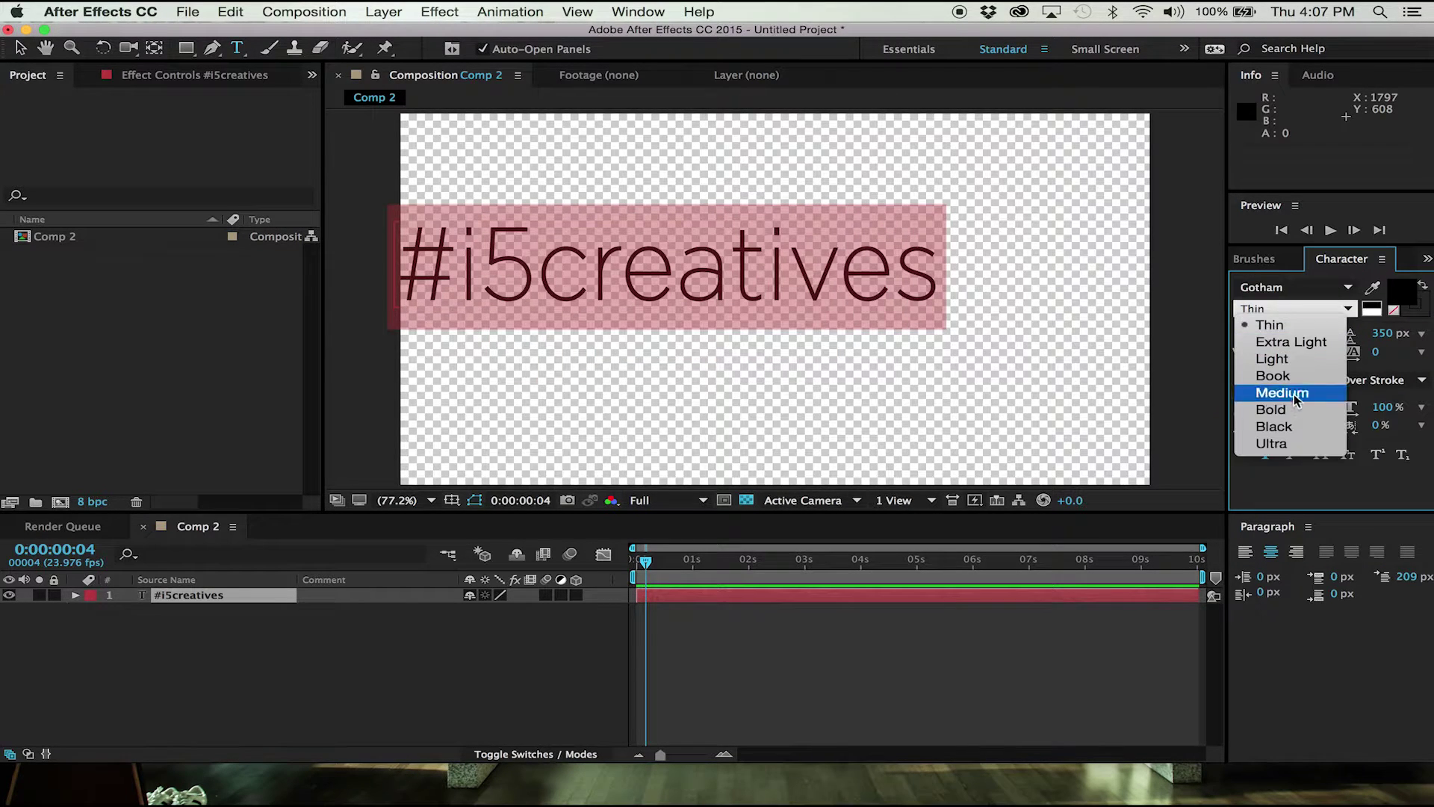
click(1300, 436)
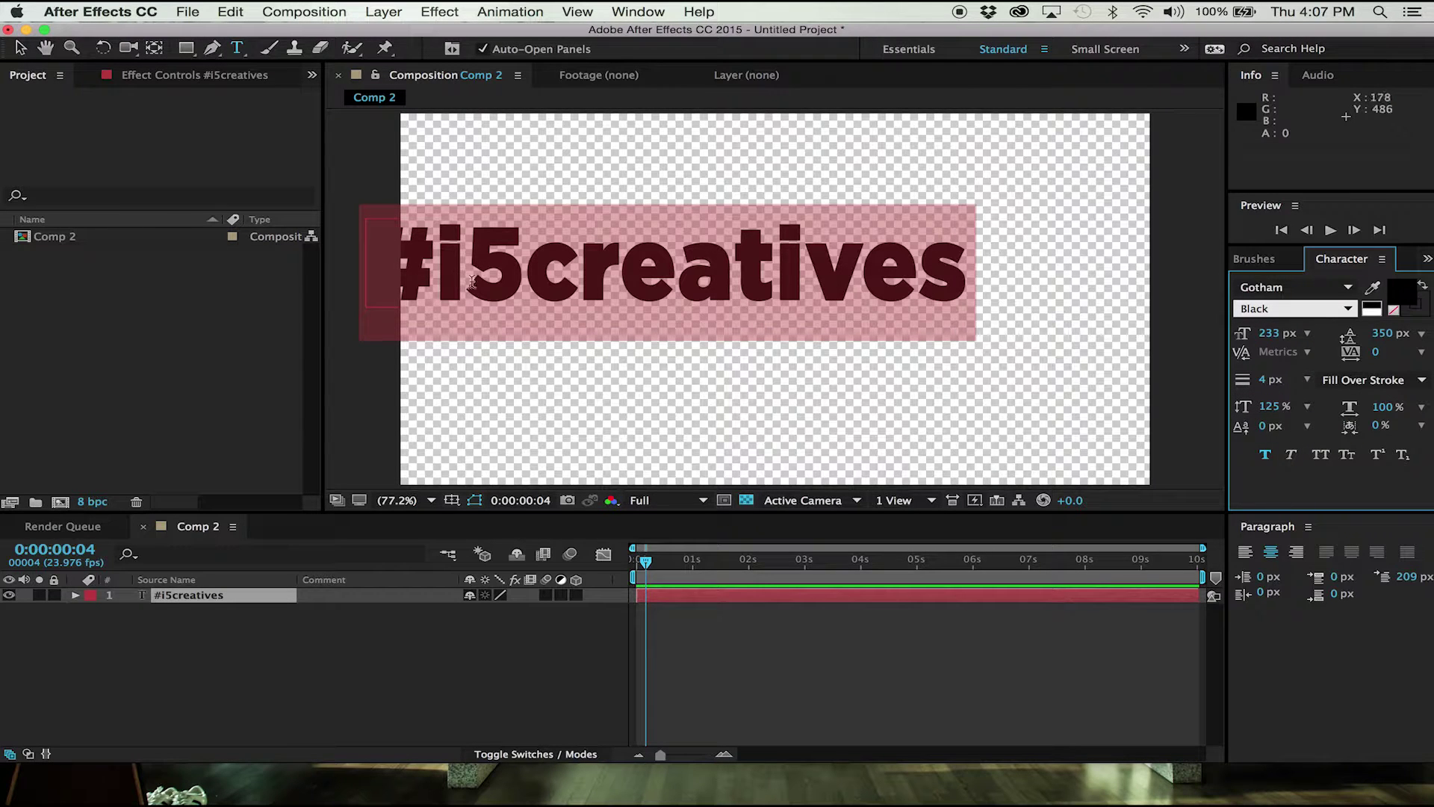
drag(449, 274, 588, 278)
drag(722, 281, 1034, 305)
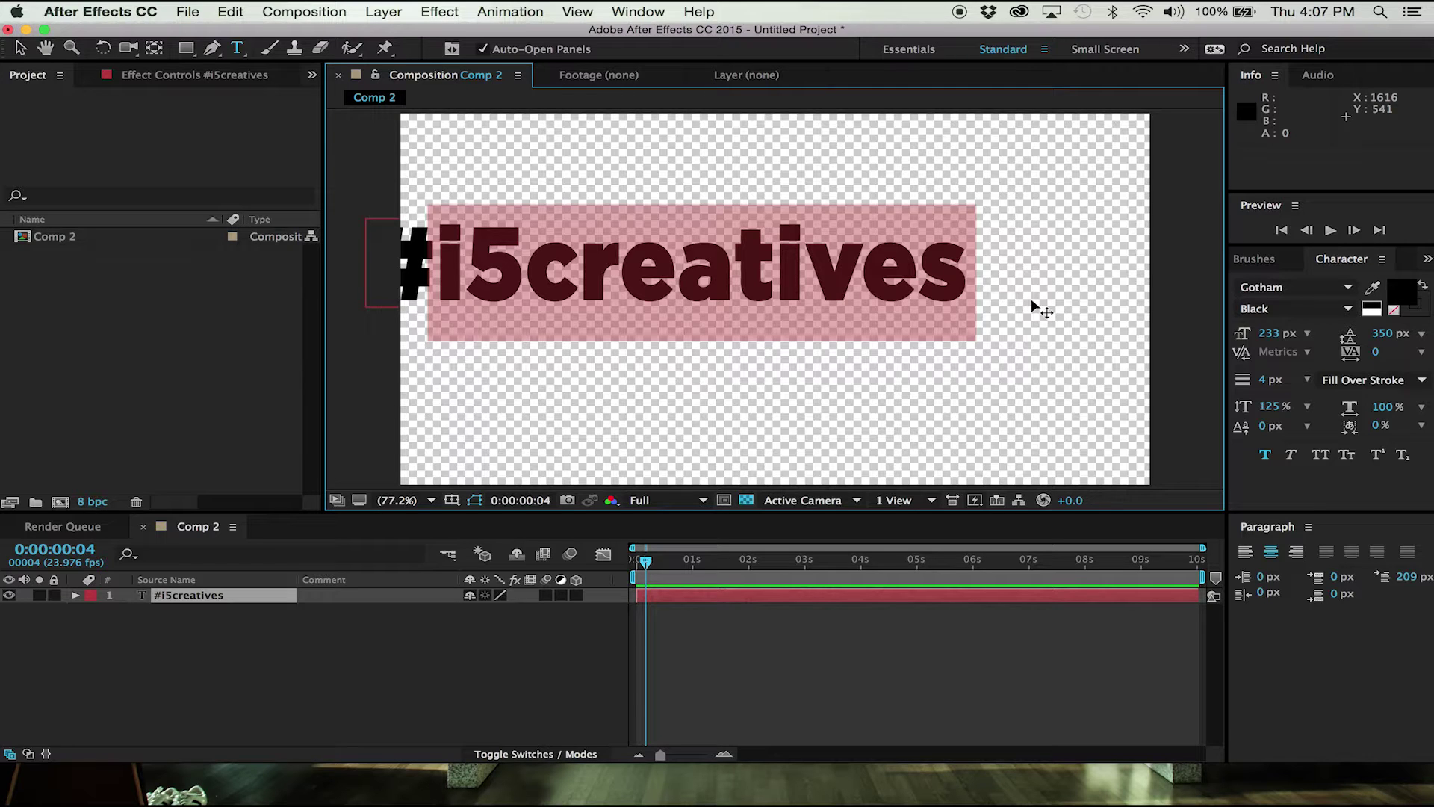
click(676, 273)
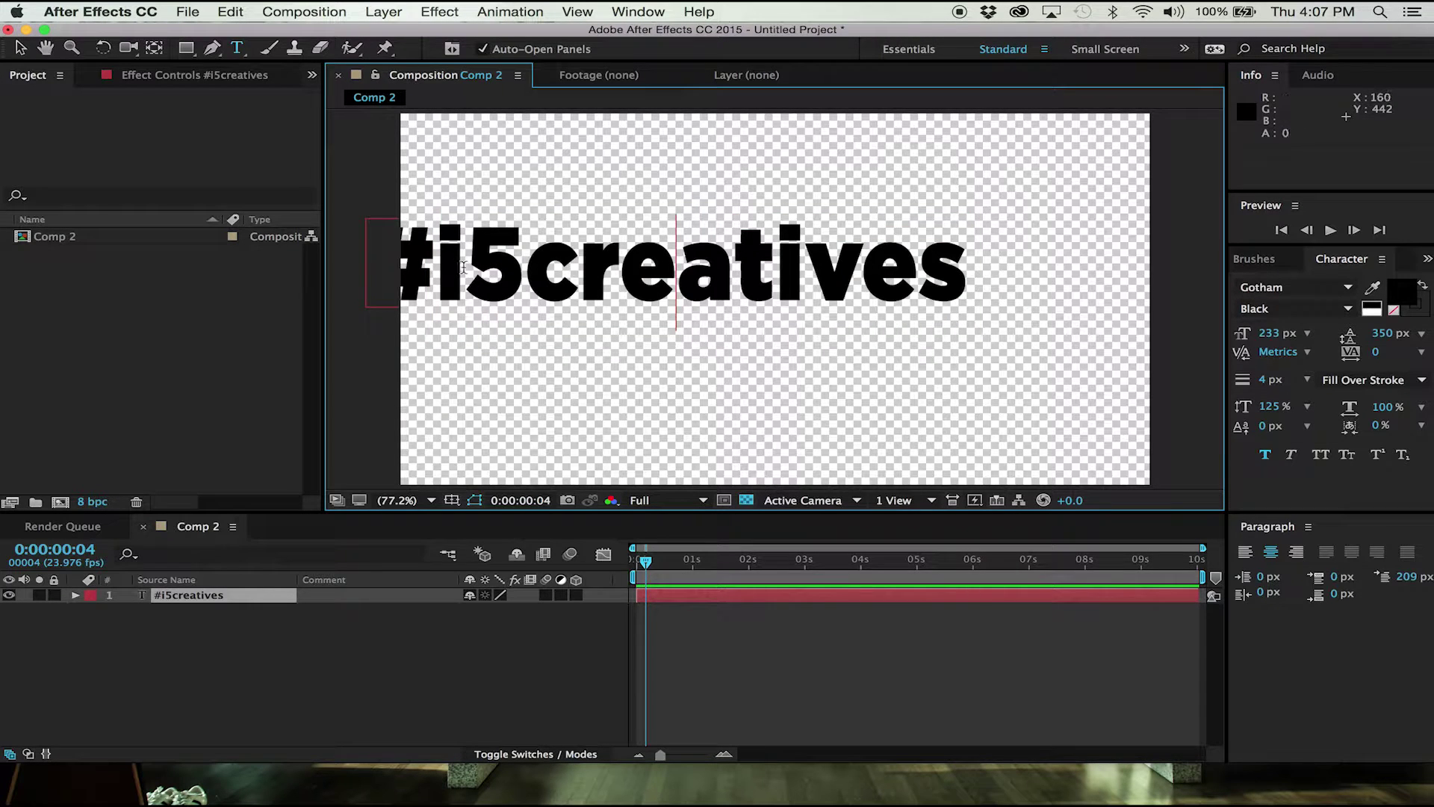
Set the "5creatives" characters of the text layer to All Caps.
drag(464, 266, 987, 280)
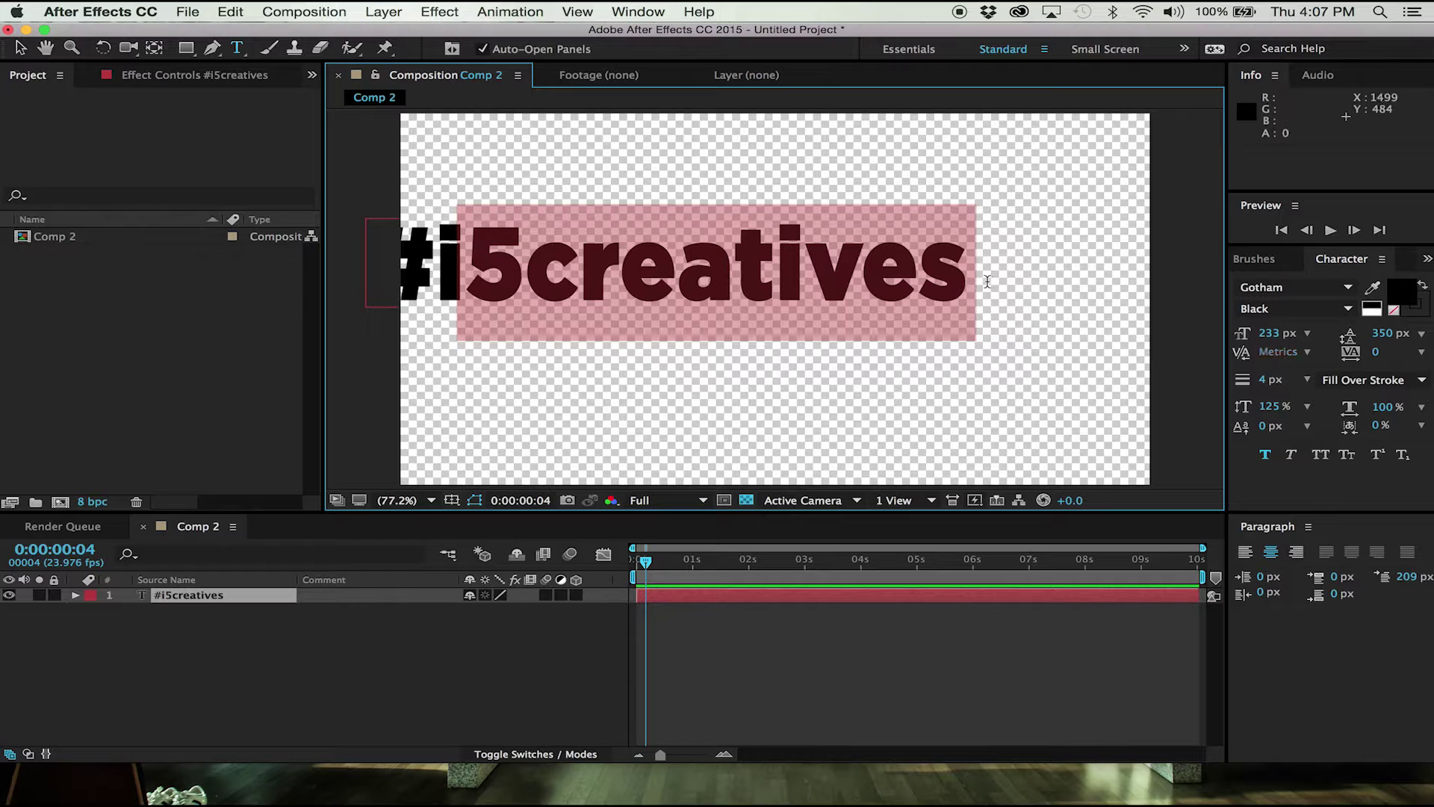
click(1319, 455)
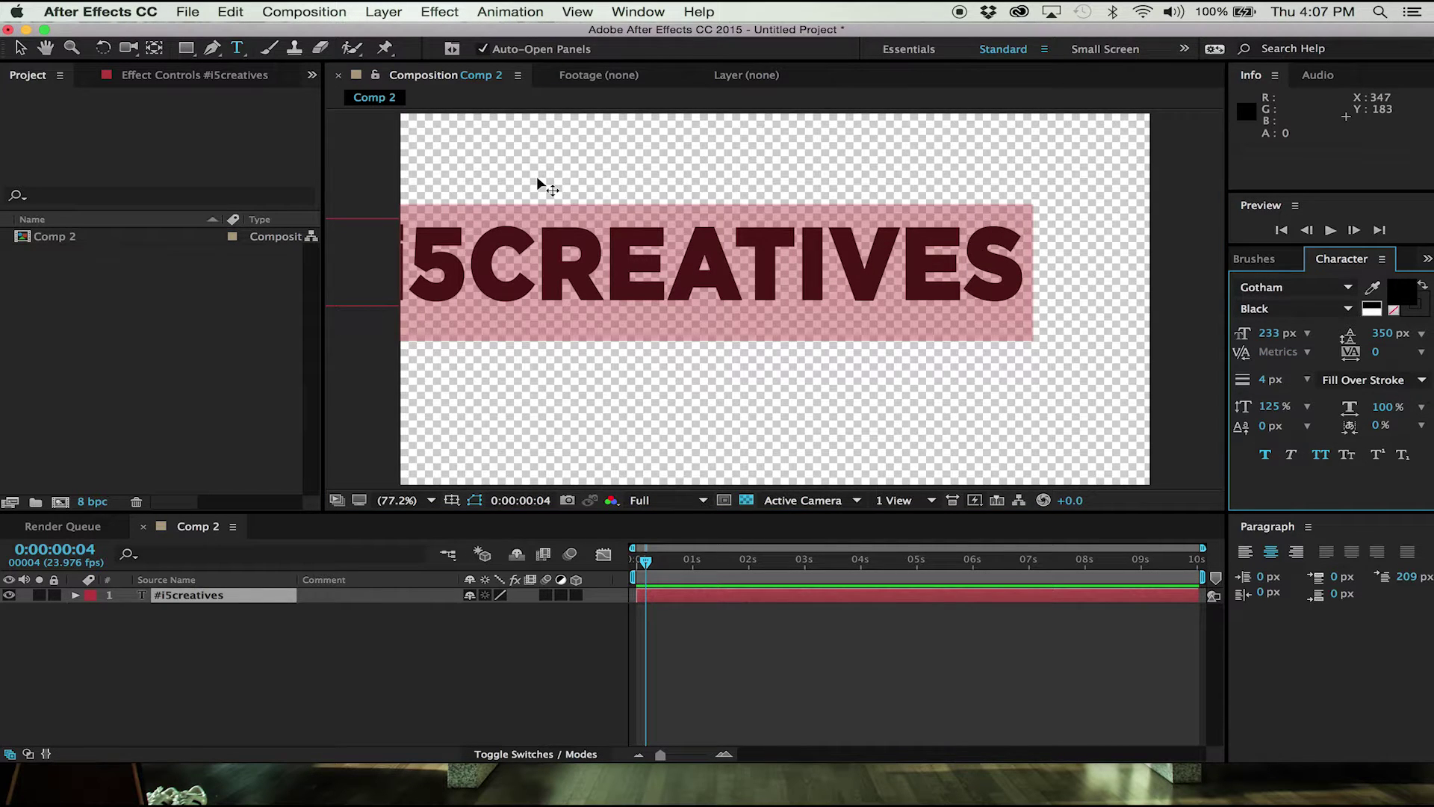
Move the text layer to about 761, 642 so the whole text sits in the middle of the frame.
click(20, 48)
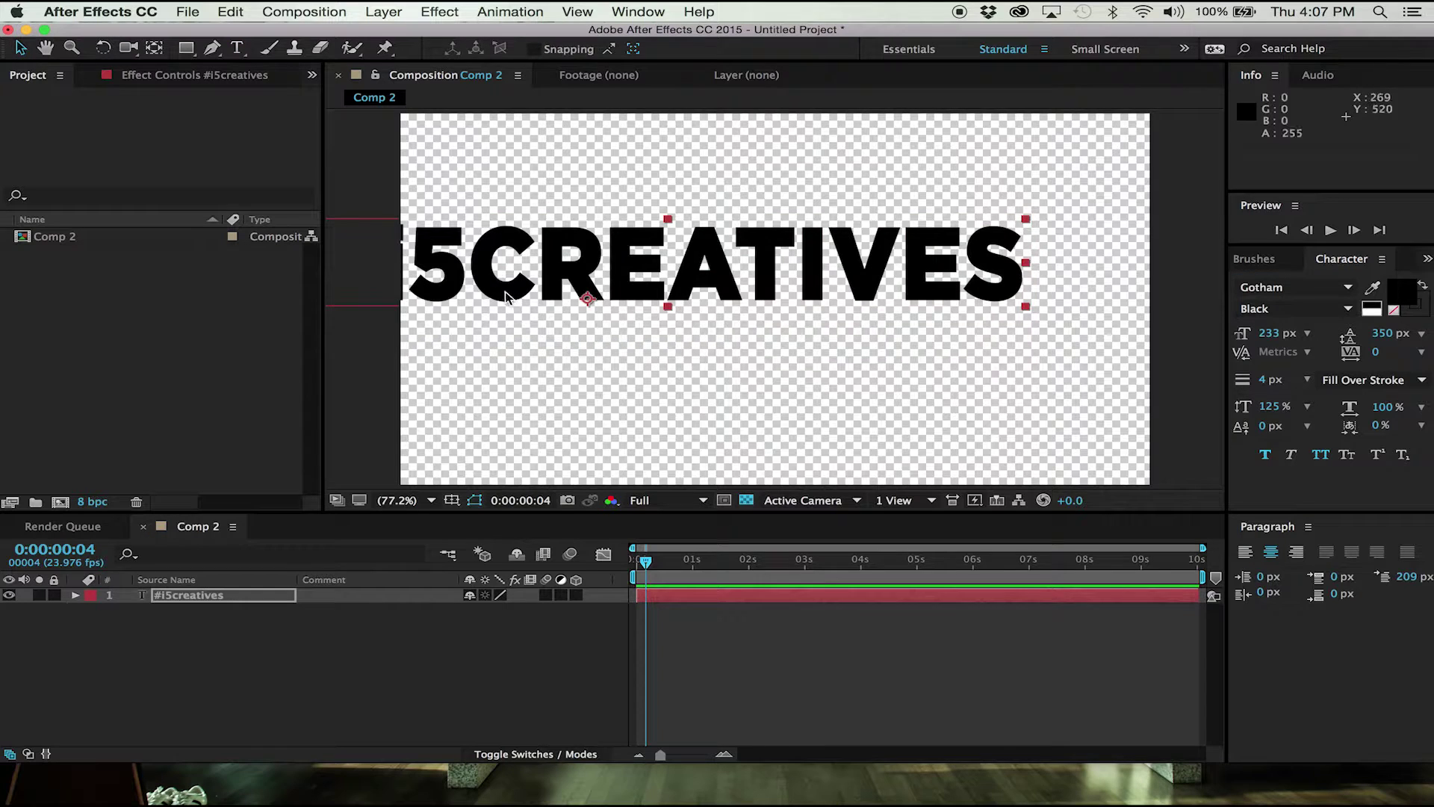
drag(437, 260, 560, 291)
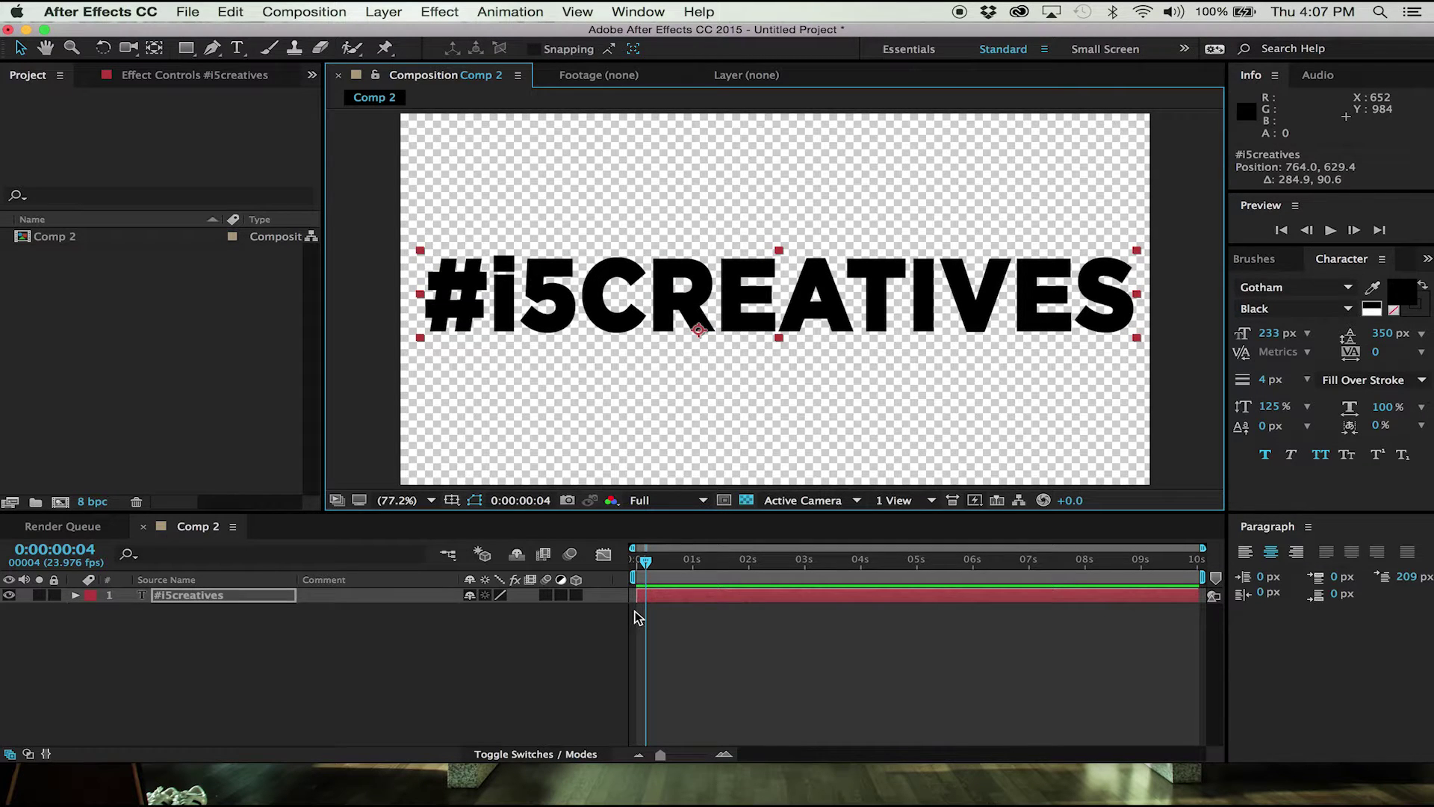
click(165, 595)
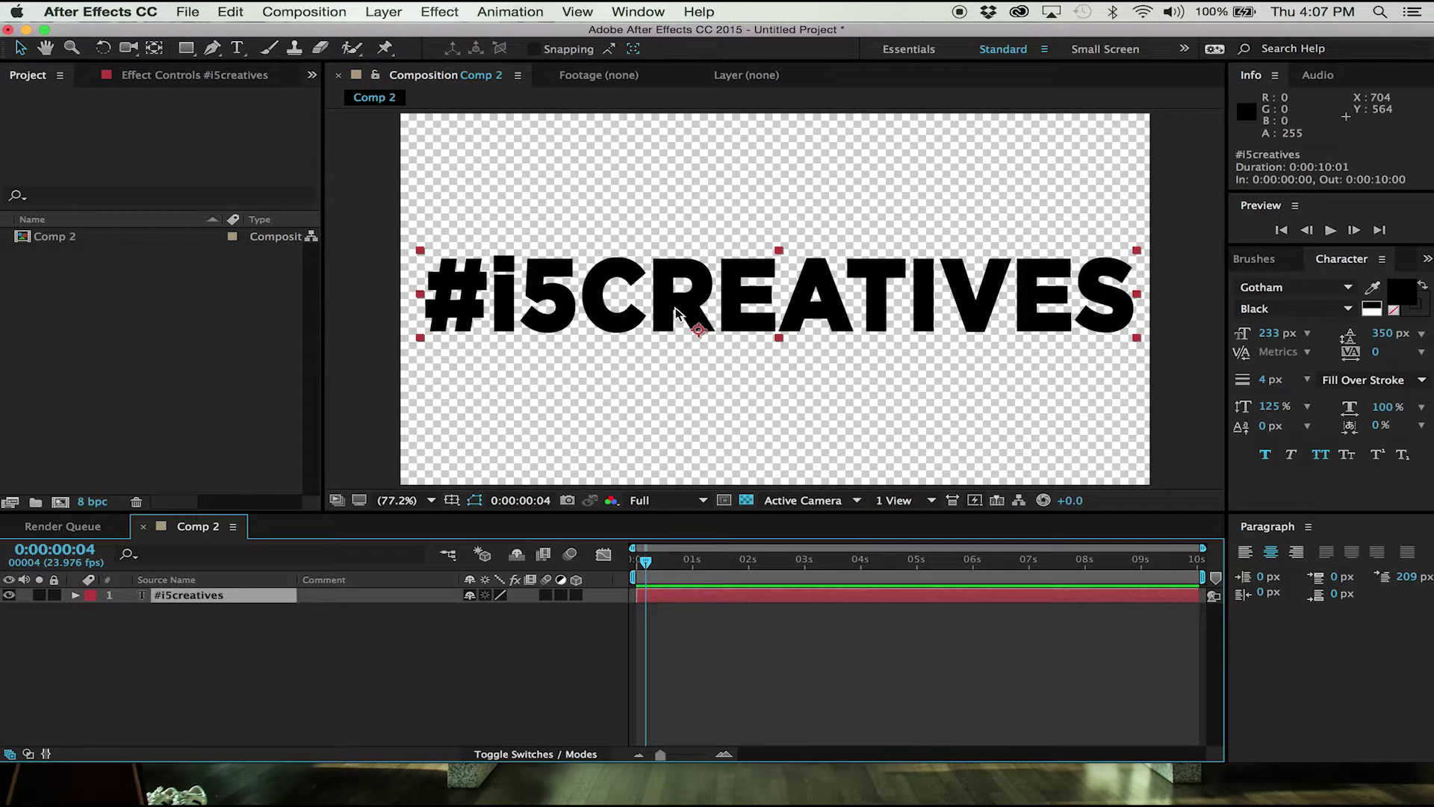
mouse_move(676, 314)
mouse_down()
mouse_move(668, 142)
mouse_move(676, 322)
mouse_up()
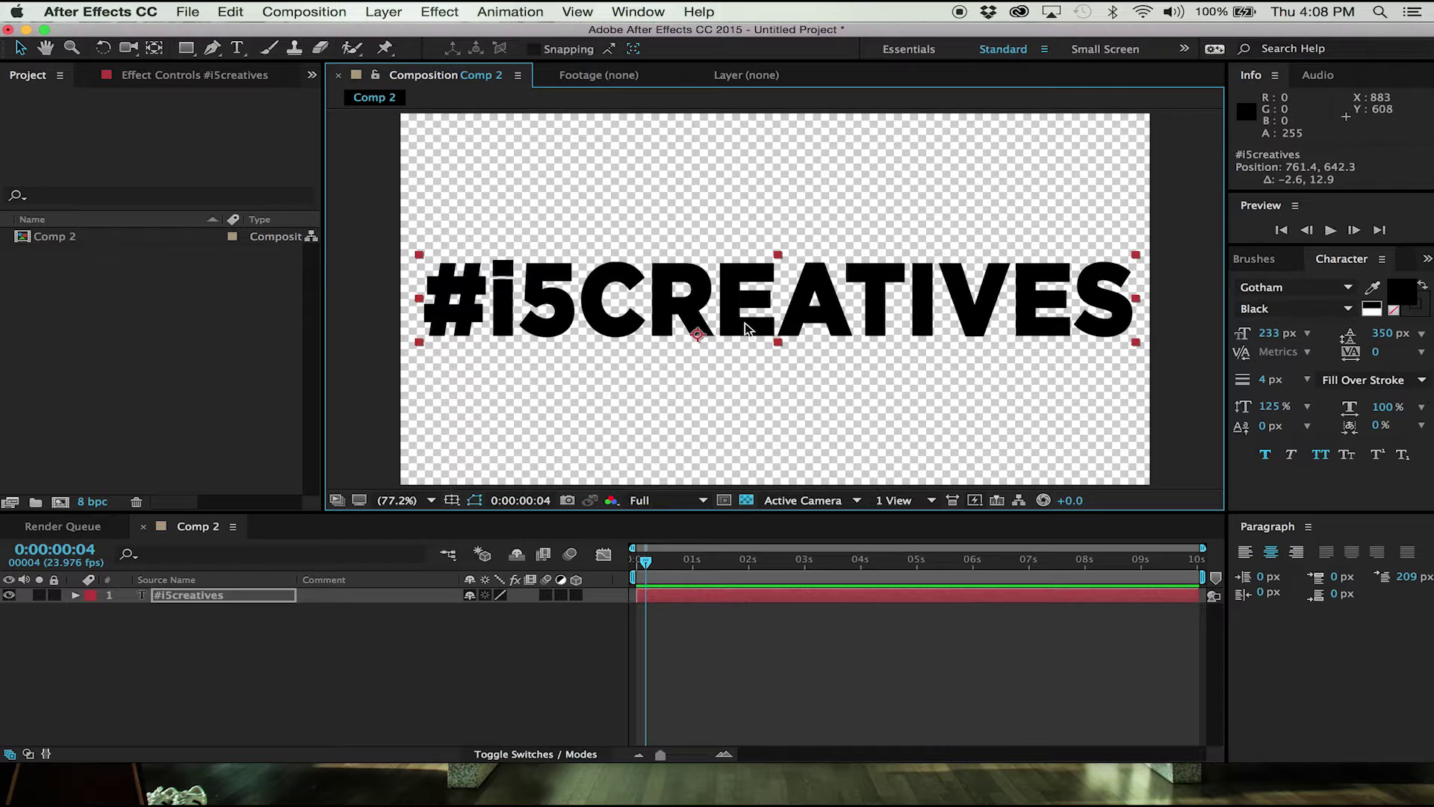
Move the text layer's anchor point to about the centre of the text with the Pan Behind tool.
click(155, 49)
drag(699, 335, 768, 301)
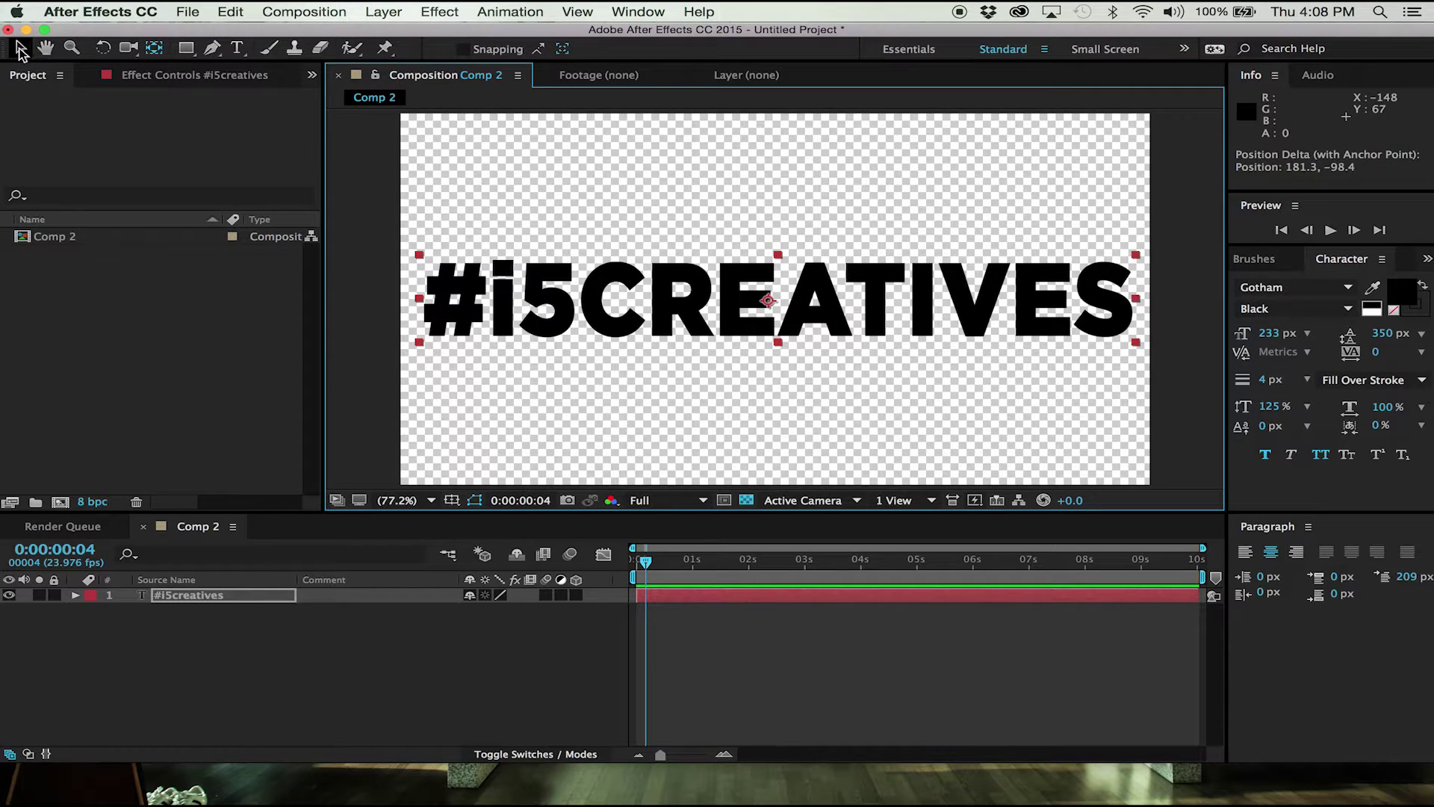
click(15, 47)
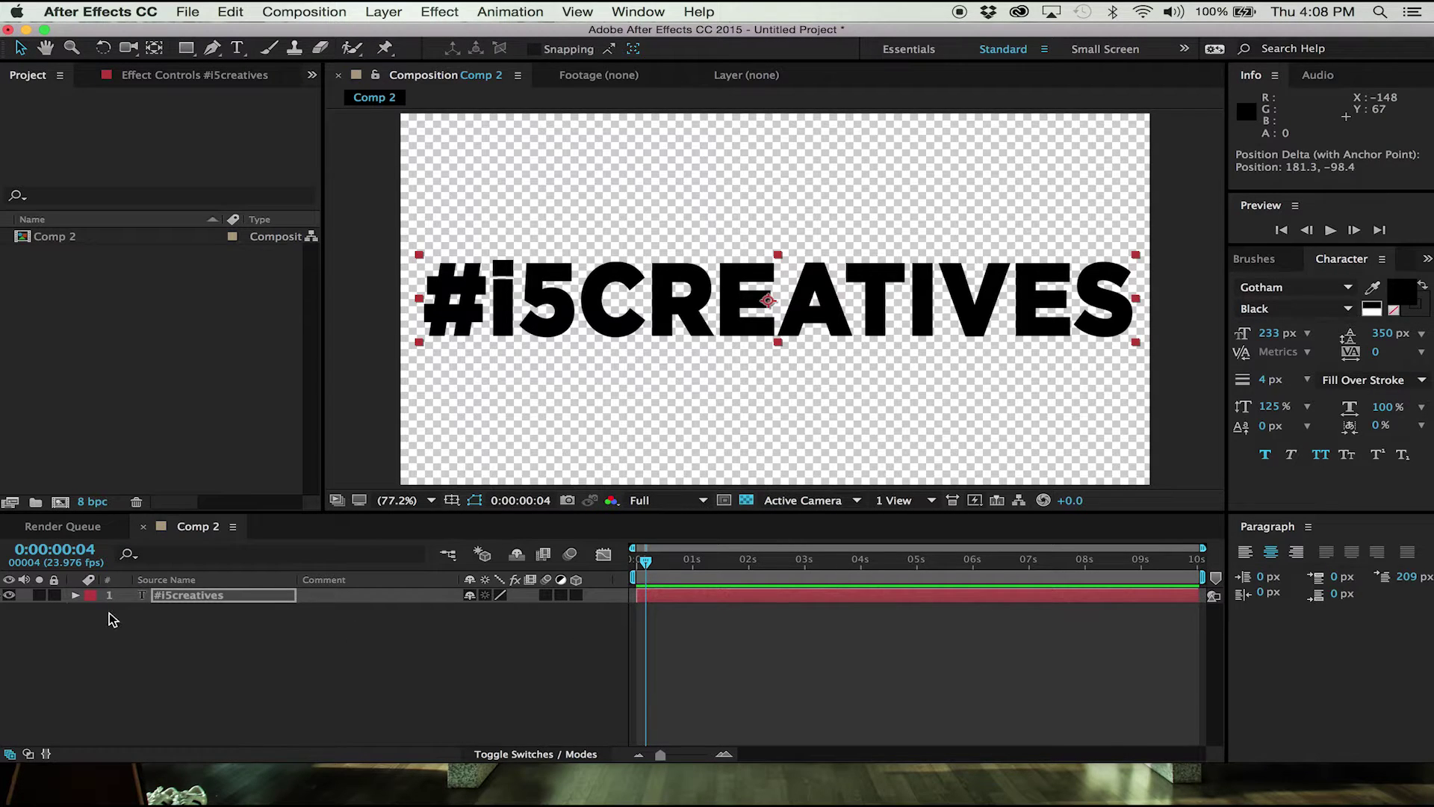
Reveal the text layer's Transform properties and enable keyframing for Anchor Point and Position at 0:00:00:04.
click(75, 597)
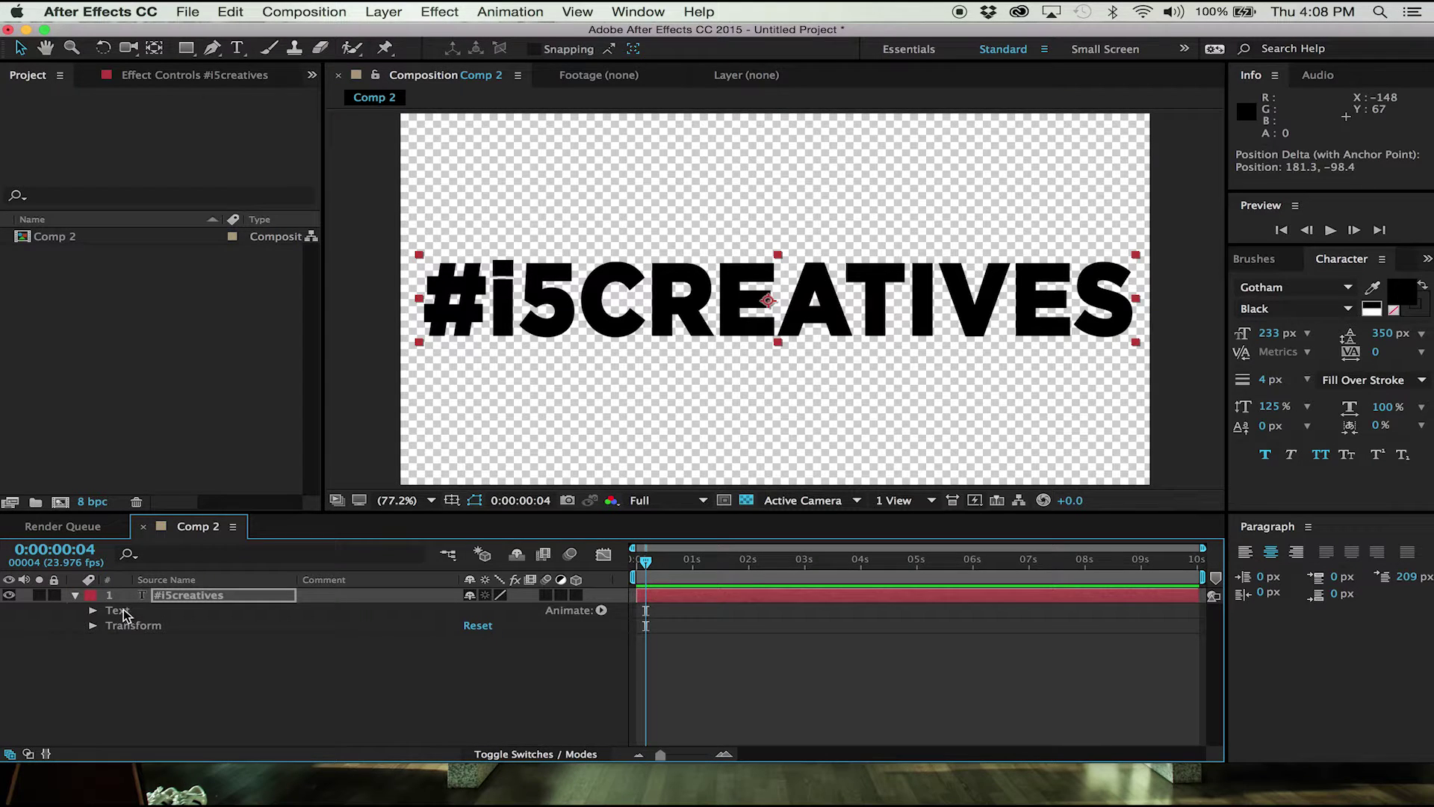
click(93, 626)
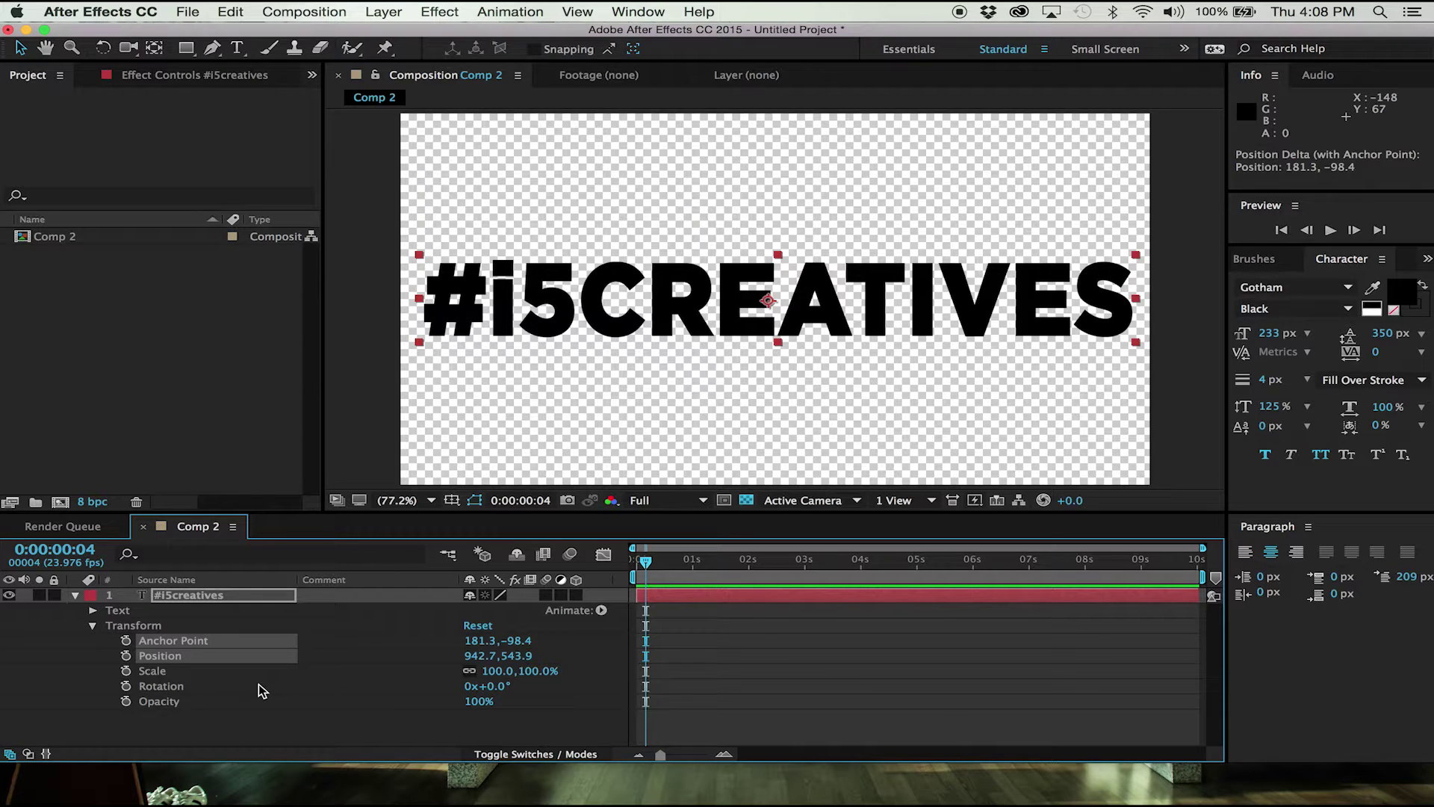
click(125, 657)
click(126, 640)
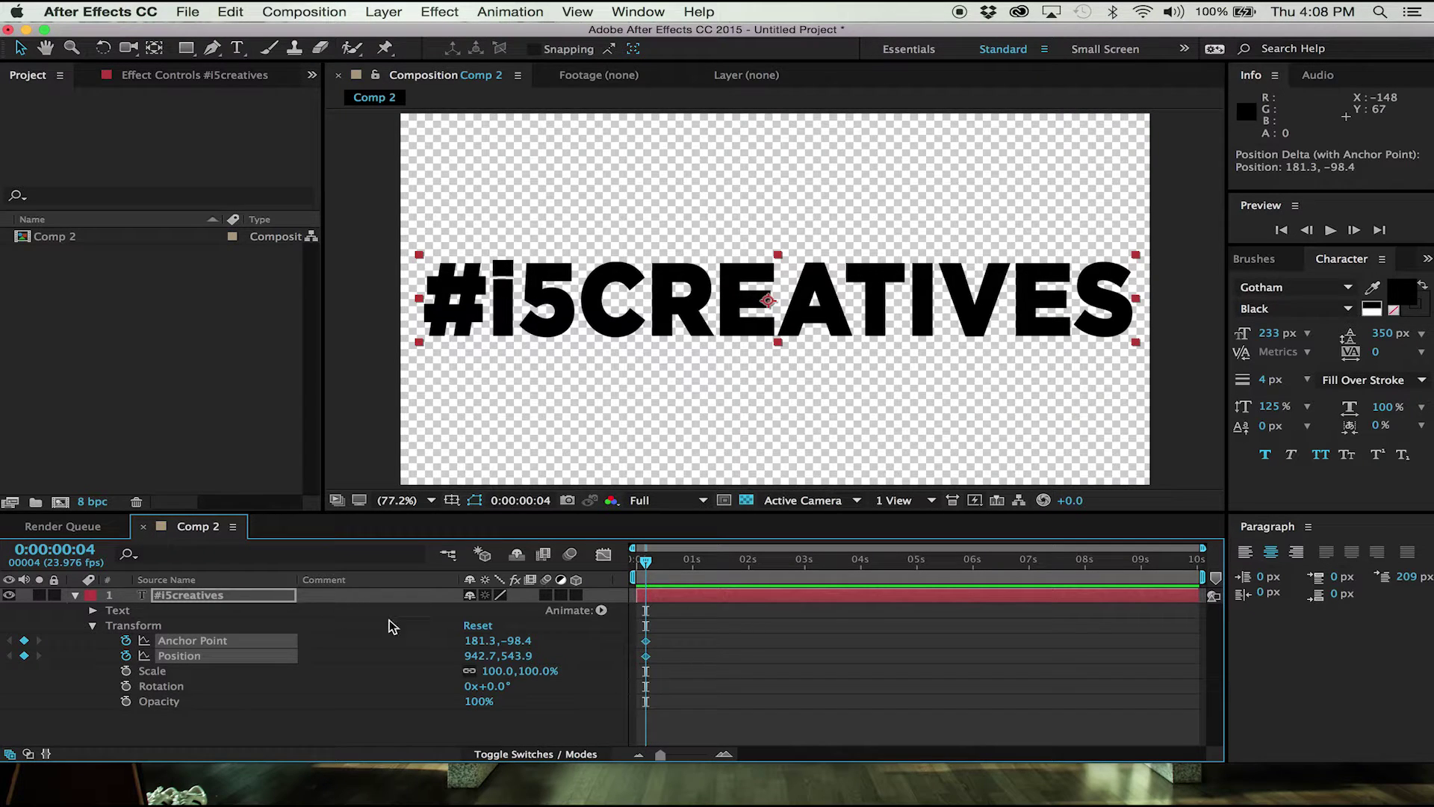
click(125, 640)
click(125, 654)
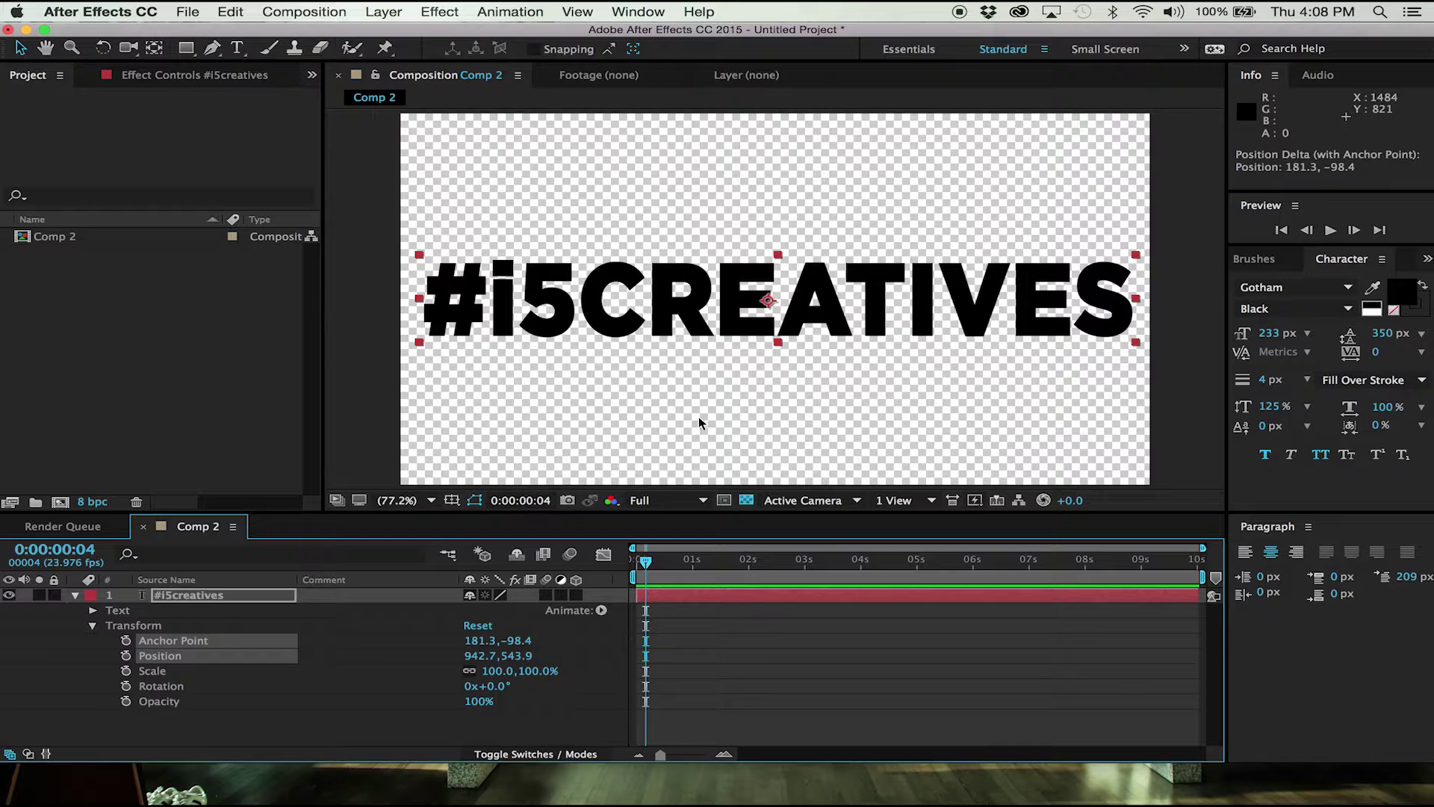
click(126, 655)
click(125, 640)
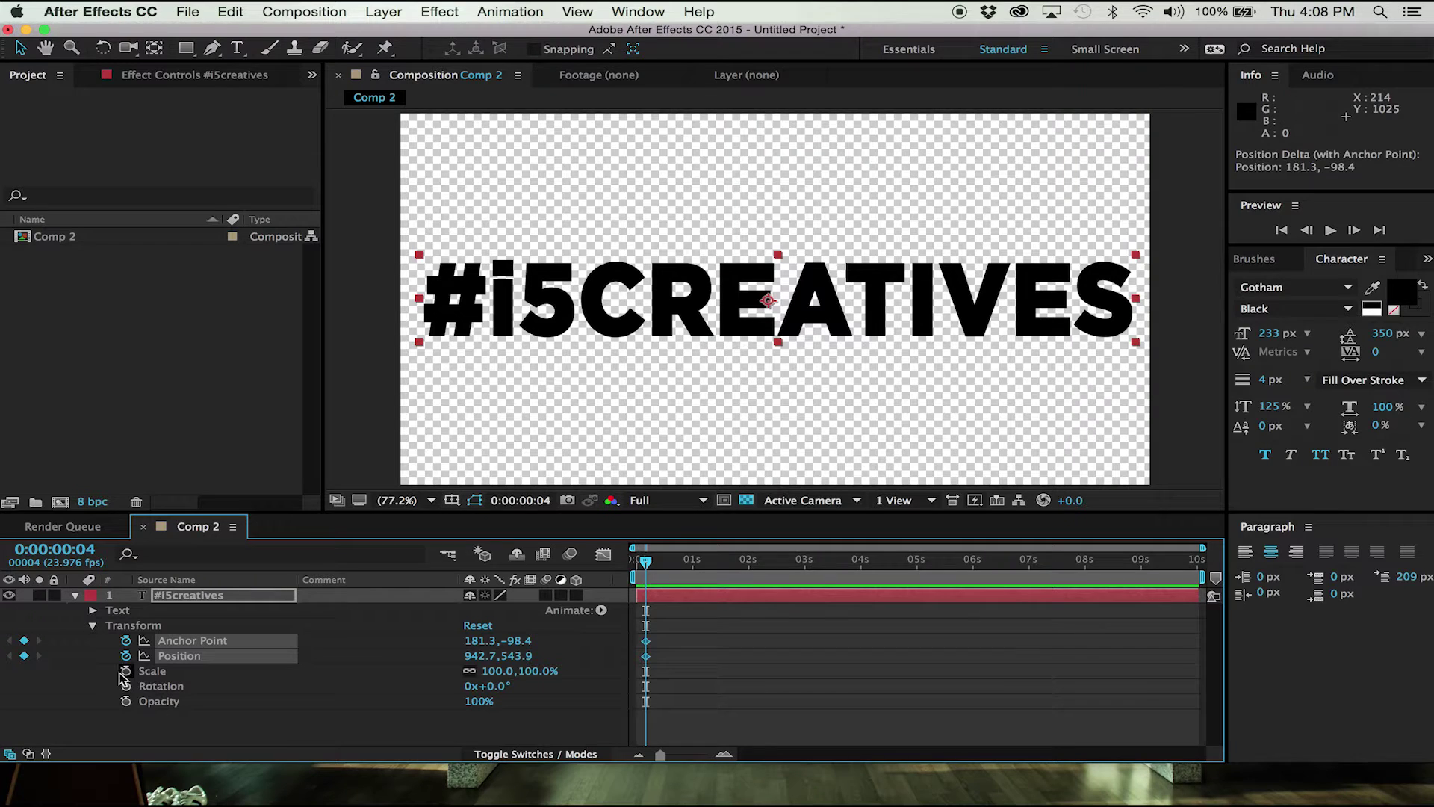
Move the text straight up out of the frame at 0:00:00:04, to a Position of about 922, -249.
click(732, 331)
drag(731, 331, 724, 60)
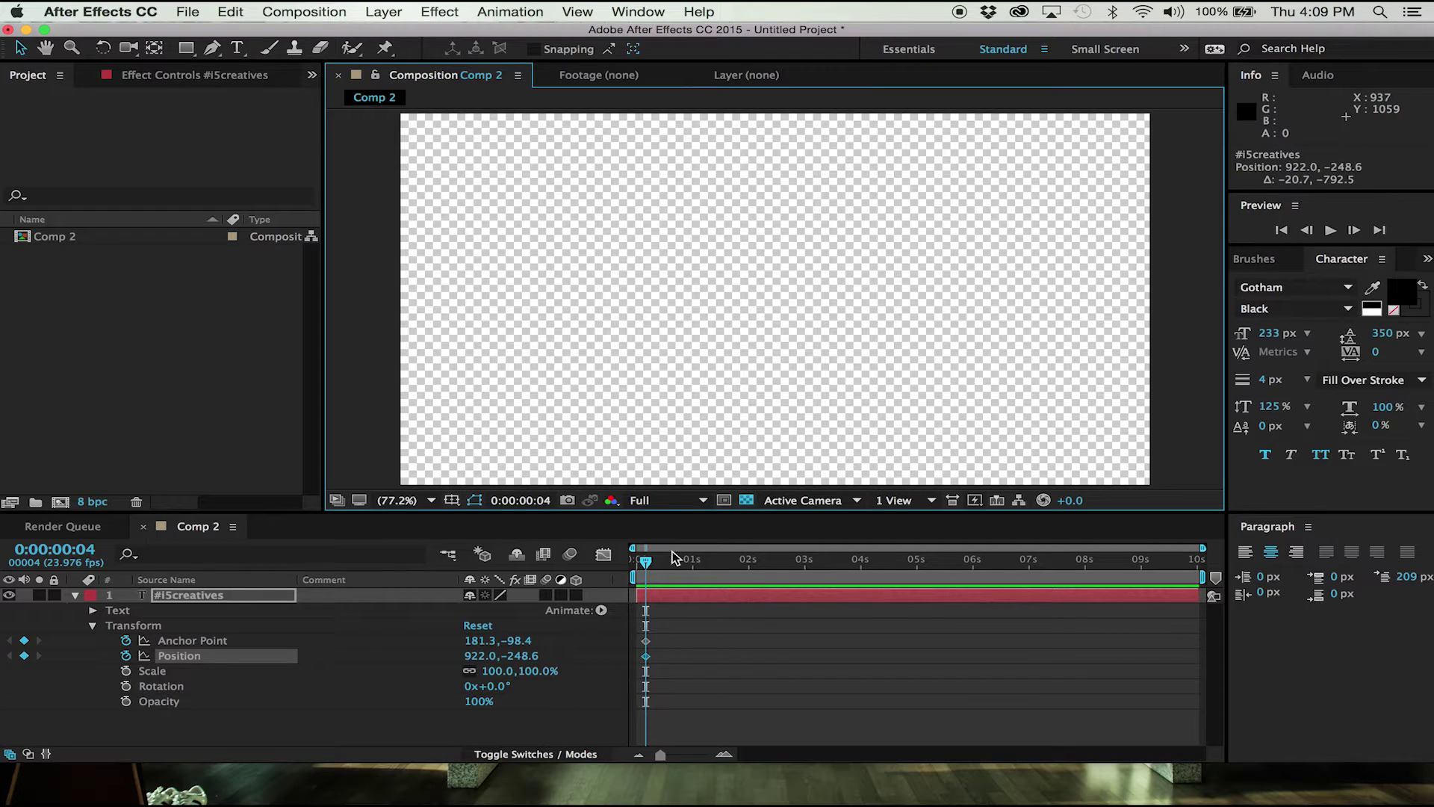
Add a Position keyframe at 0:00:00:12 that brings the text back to the middle of the frame, at 922.0, 582.4.
drag(646, 561, 654, 565)
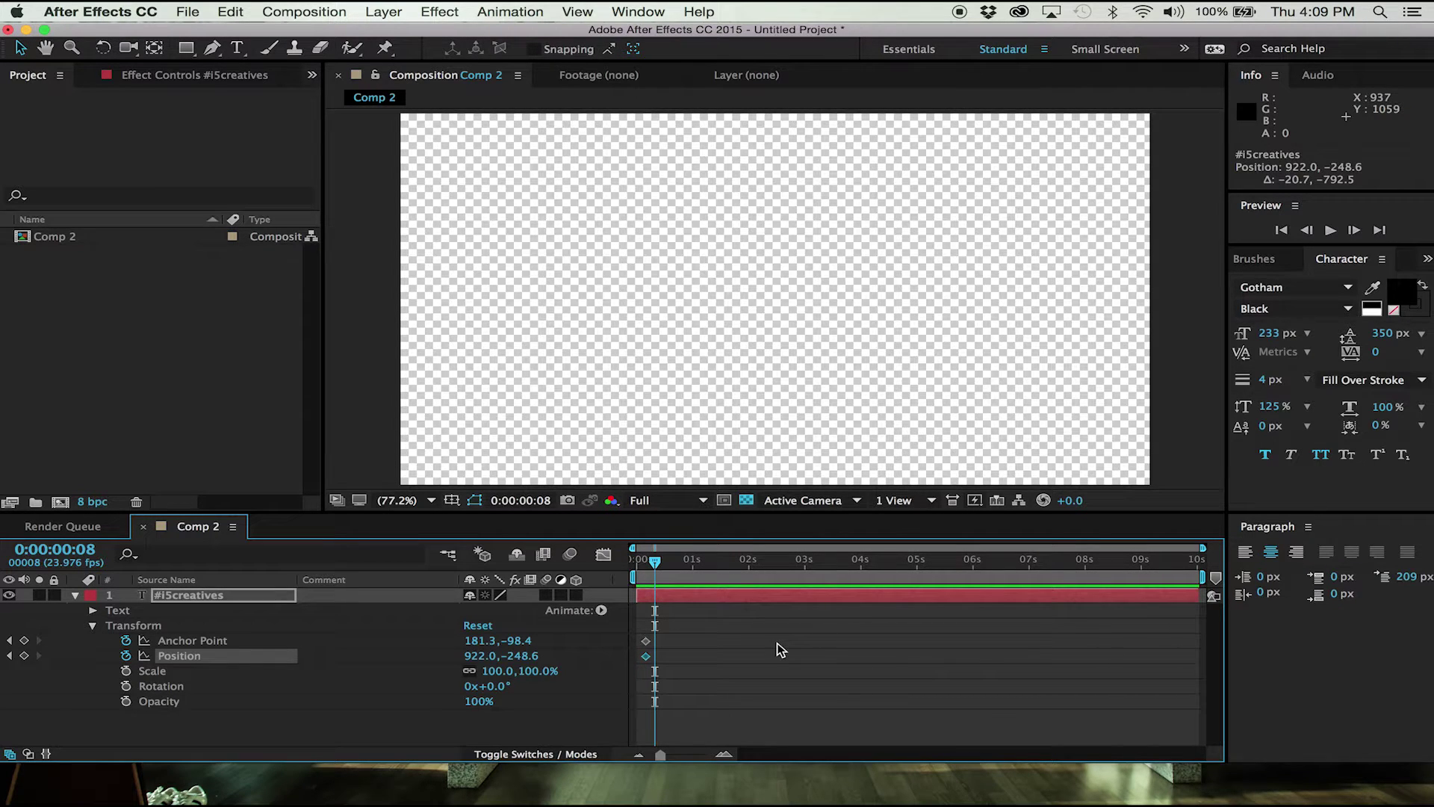
drag(661, 754, 694, 758)
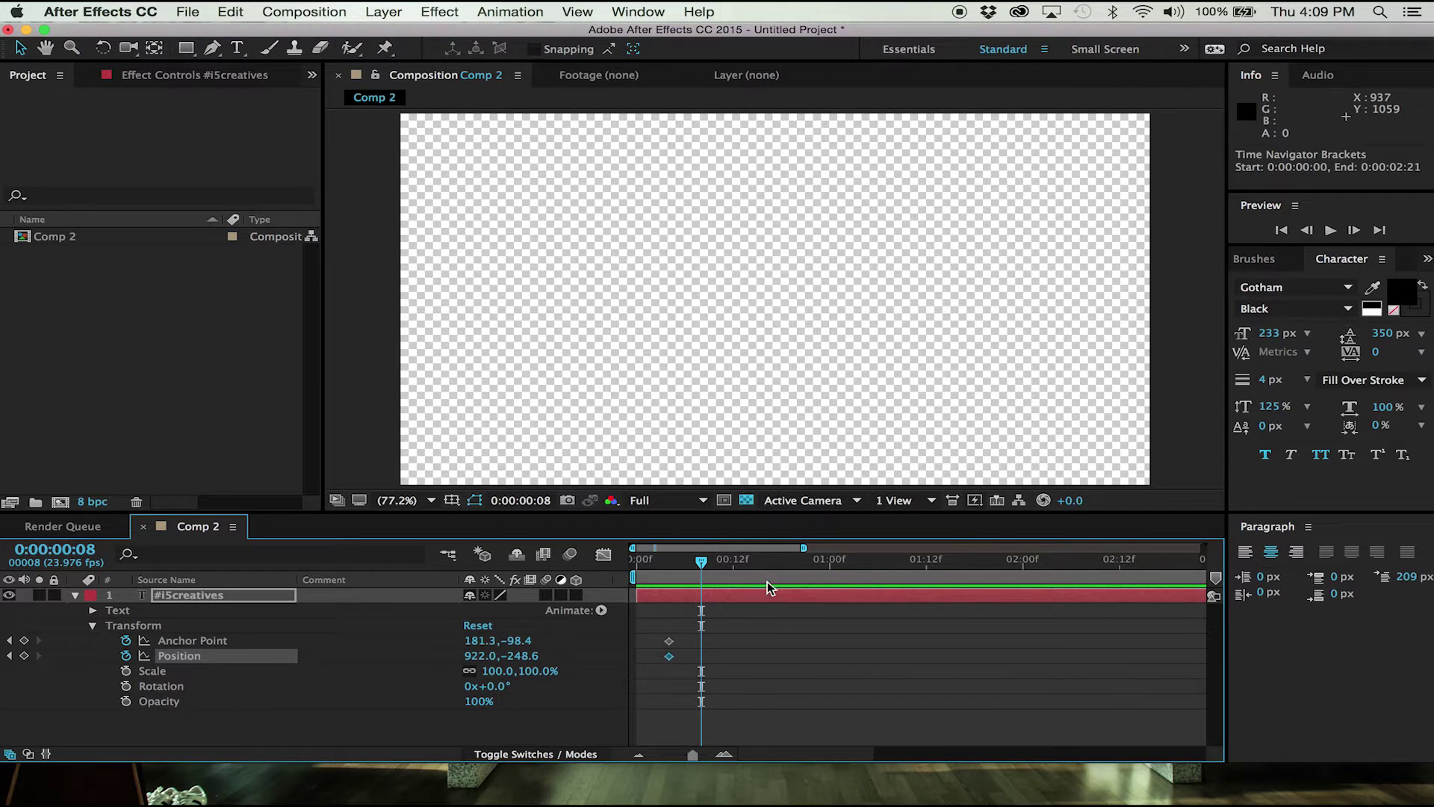
drag(692, 755, 709, 758)
click(882, 564)
drag(833, 562, 986, 590)
drag(705, 756, 661, 756)
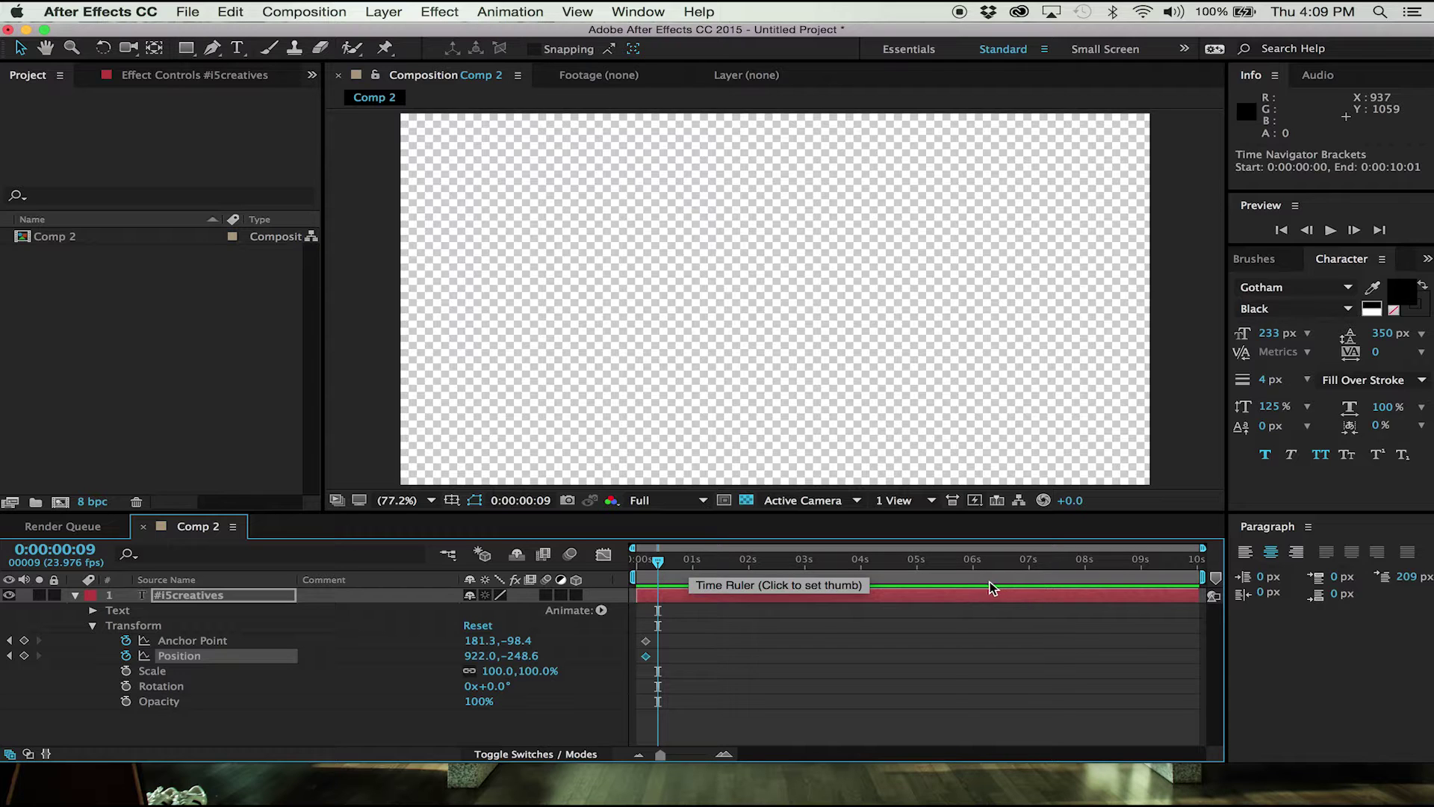
drag(664, 752, 677, 752)
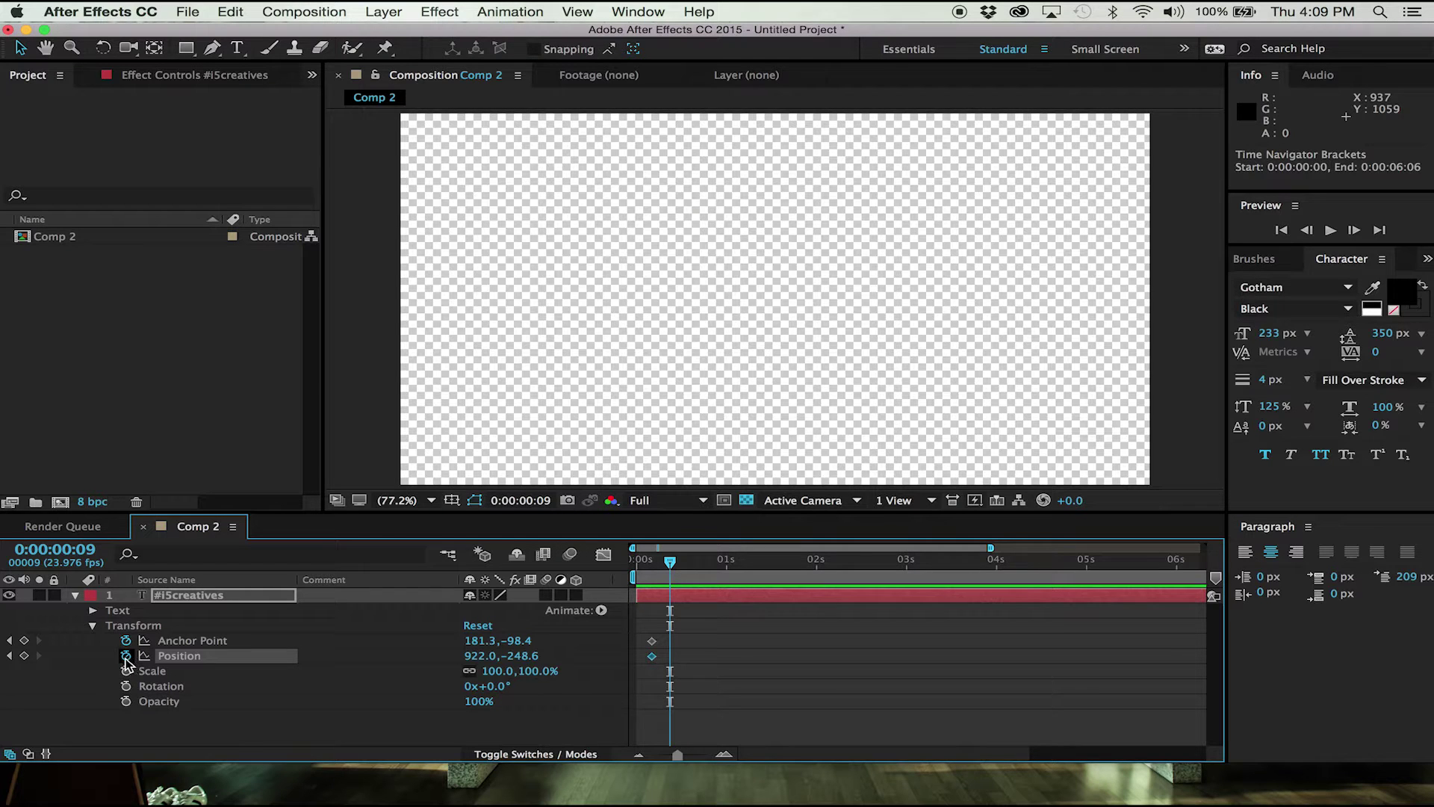
drag(675, 562, 698, 757)
drag(746, 562, 816, 573)
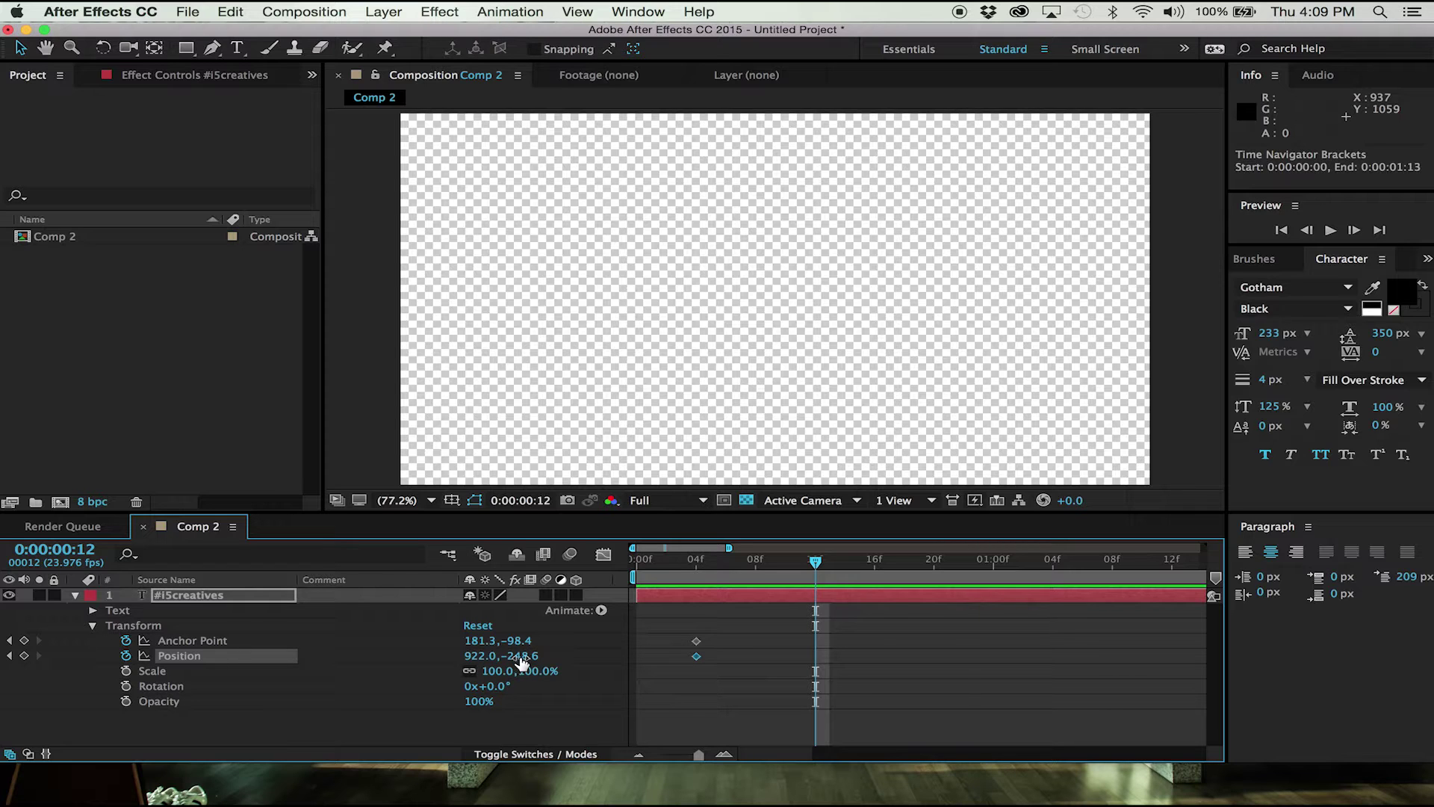
drag(525, 657, 867, 676)
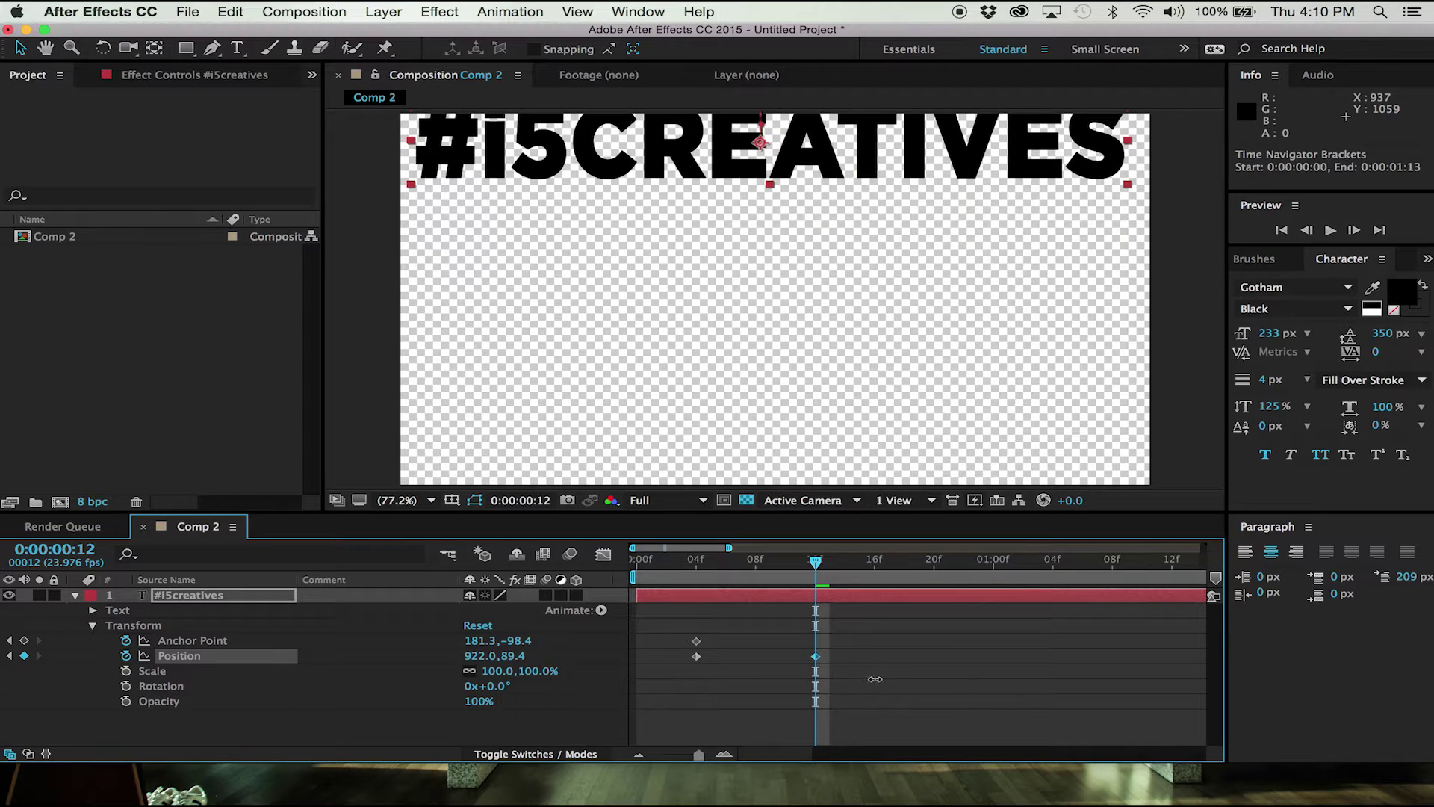
drag(994, 683, 1090, 687)
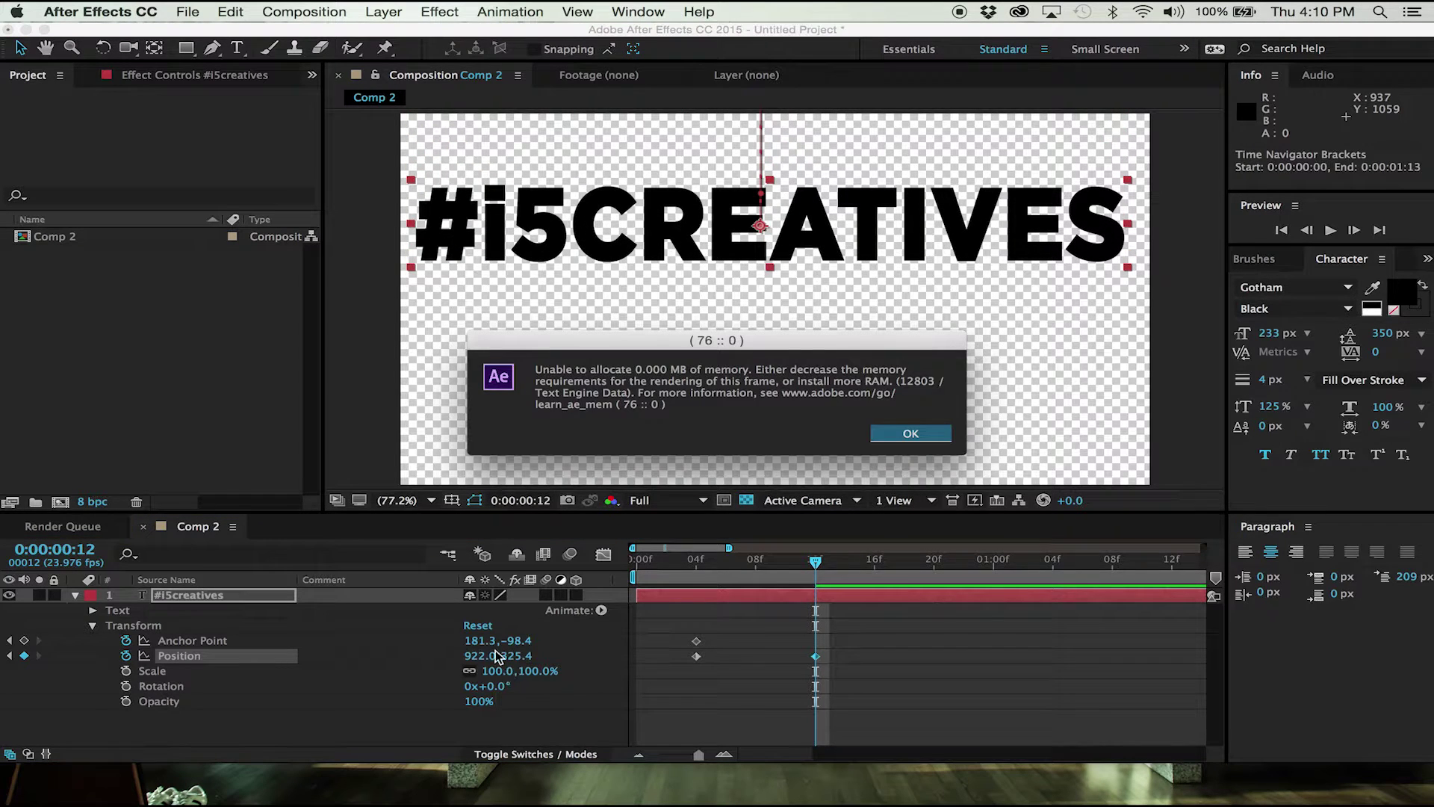
click(906, 435)
drag(512, 656, 762, 661)
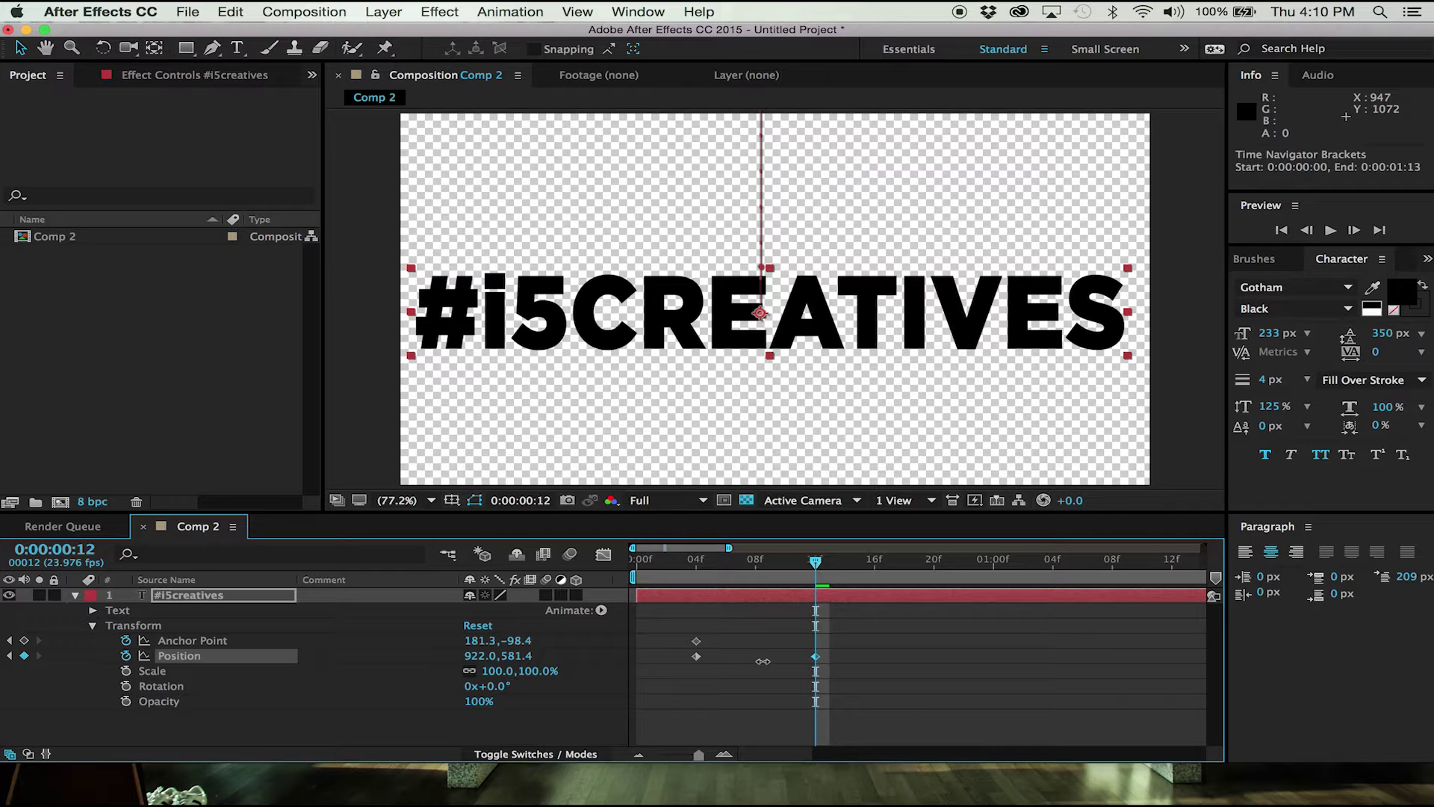
Play the text's drop-in animation several times from just before the first Position keyframe.
drag(816, 563, 682, 560)
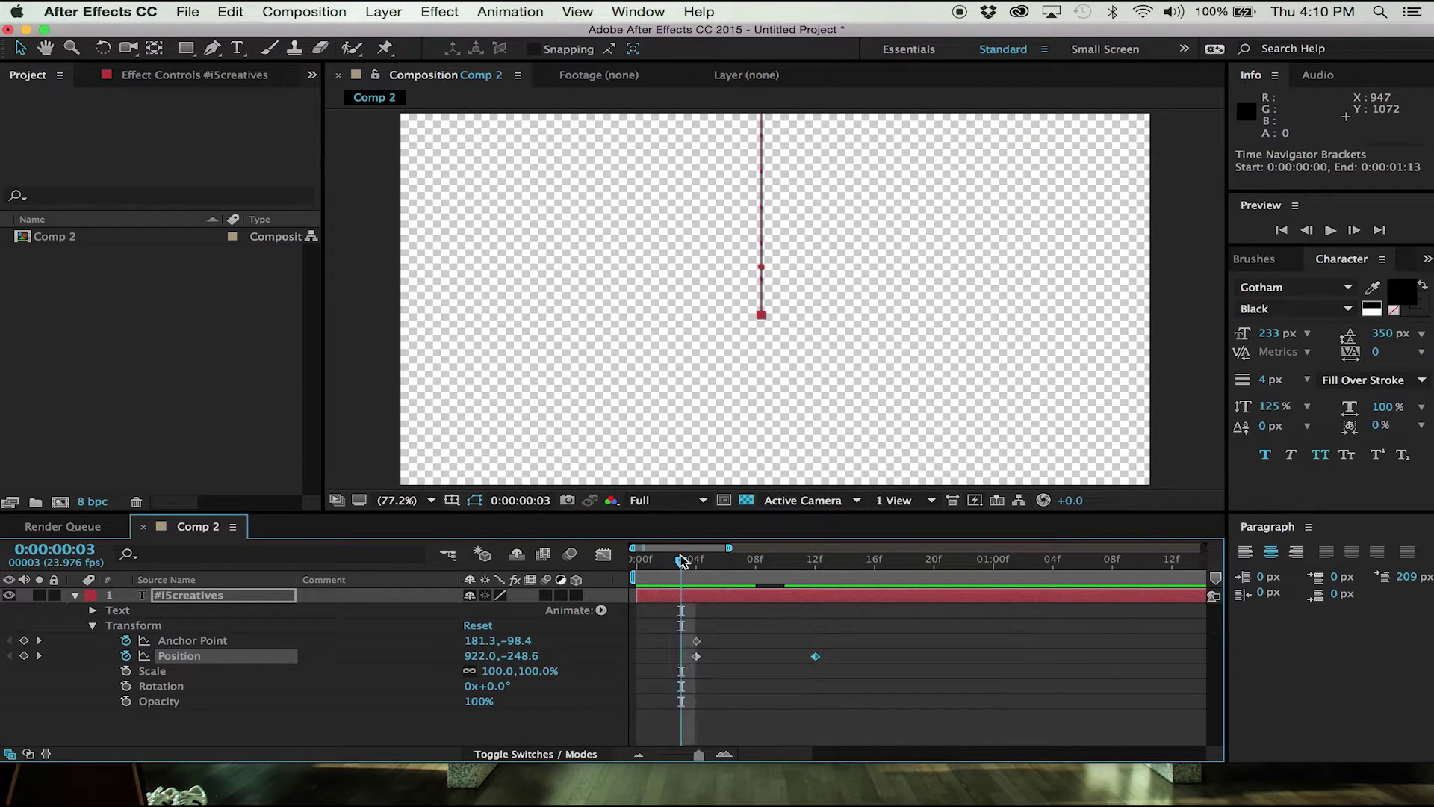
key(space)
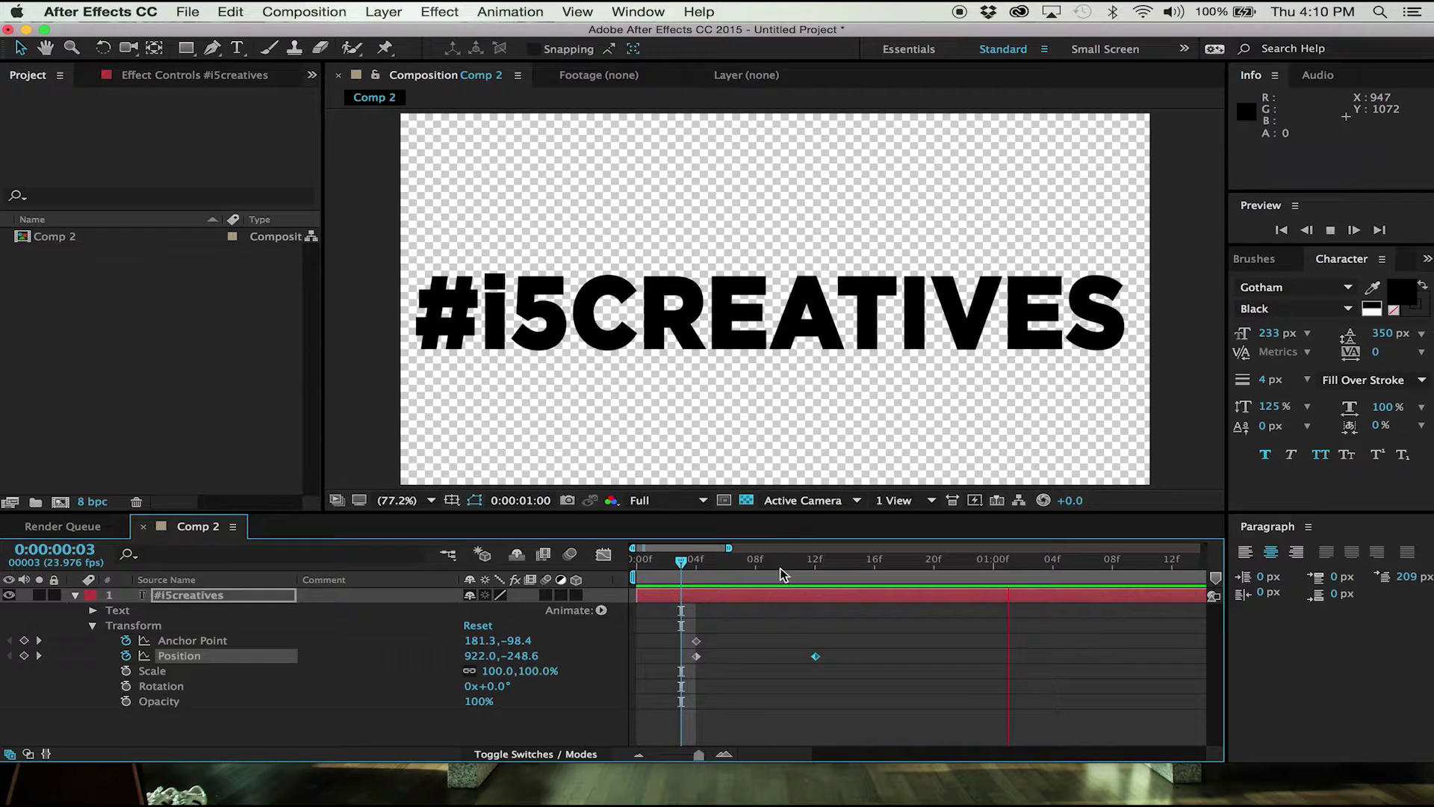
key(space)
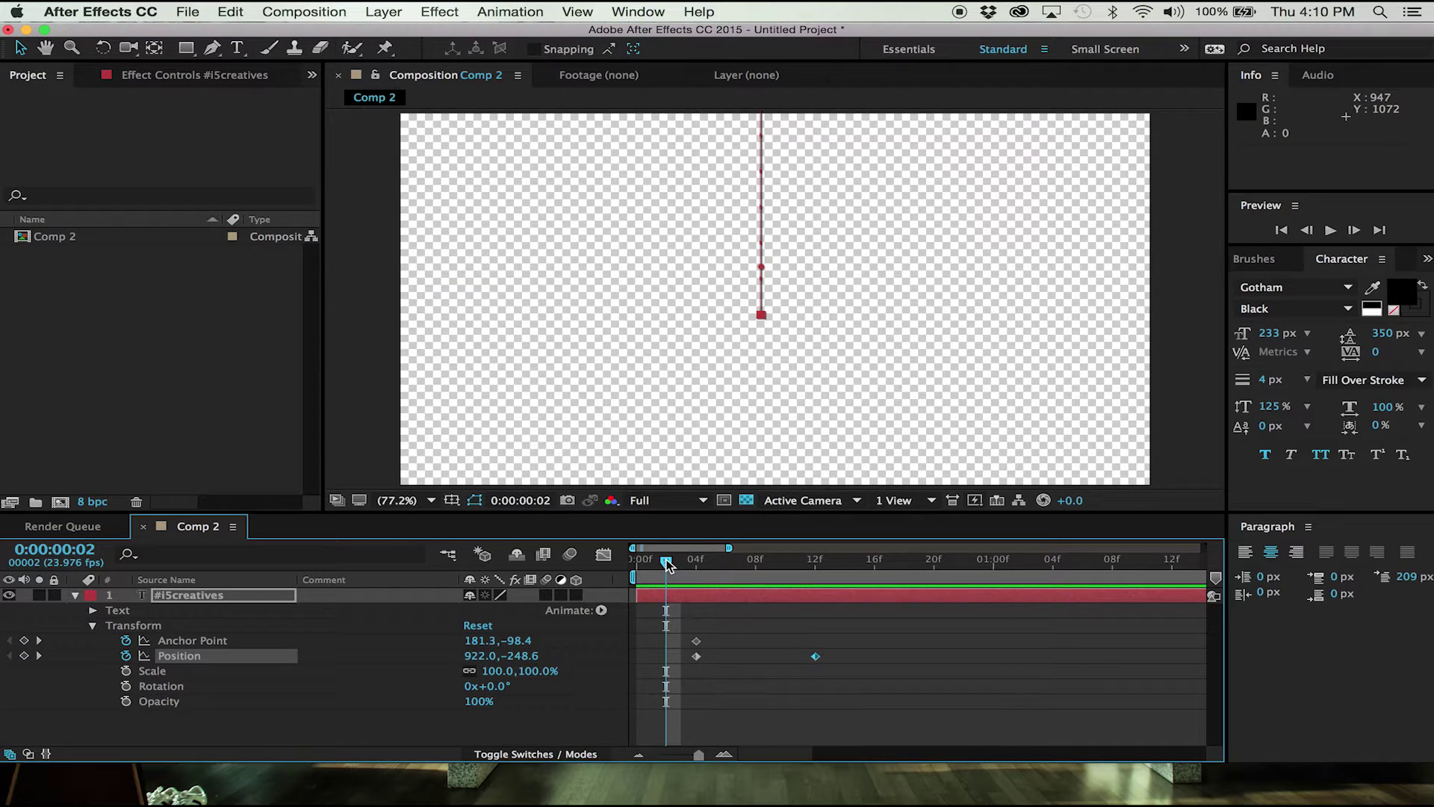
key(space)
mouse_move(800, 573)
mouse_down()
mouse_move(667, 562)
mouse_move(759, 559)
mouse_move(672, 565)
mouse_move(807, 592)
mouse_up()
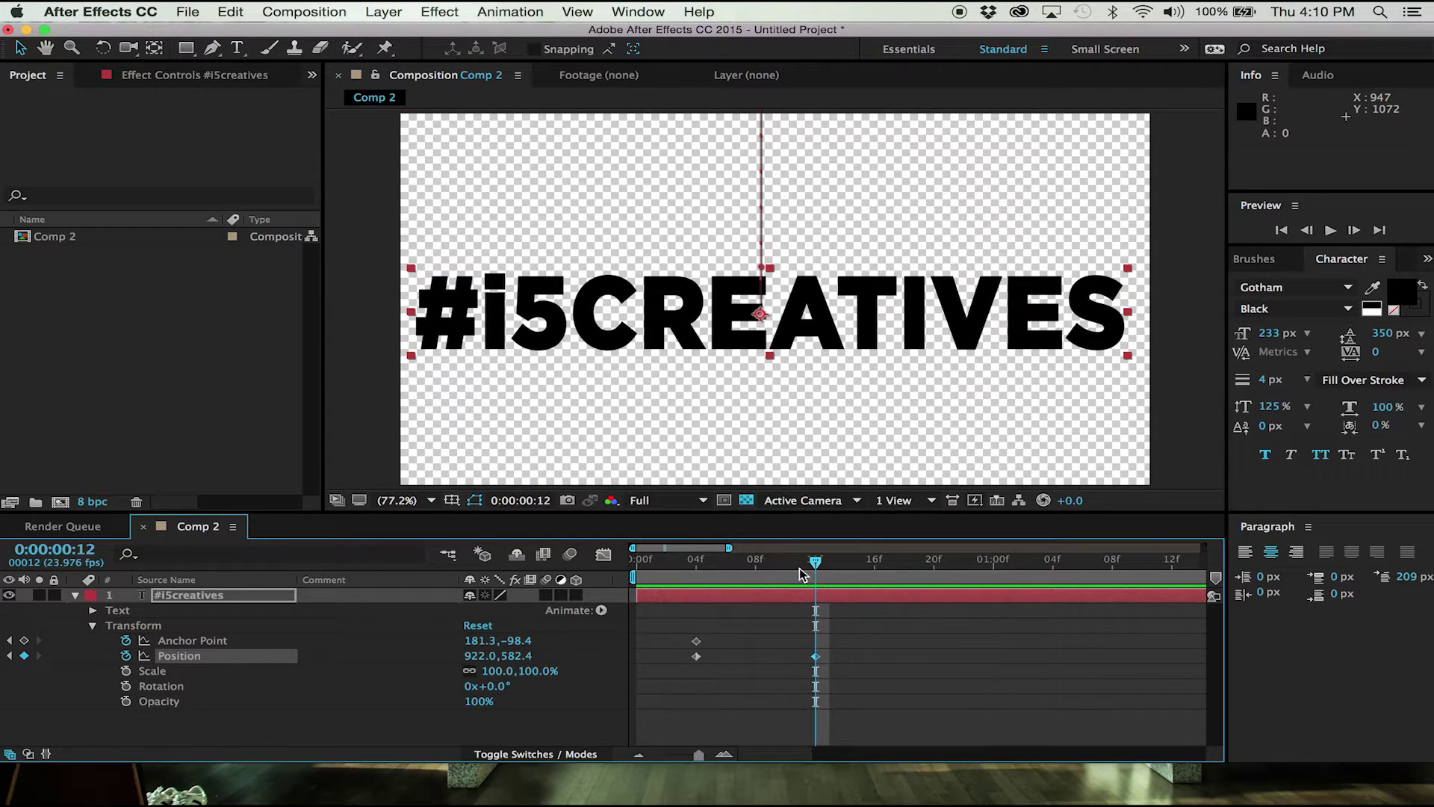
key(space)
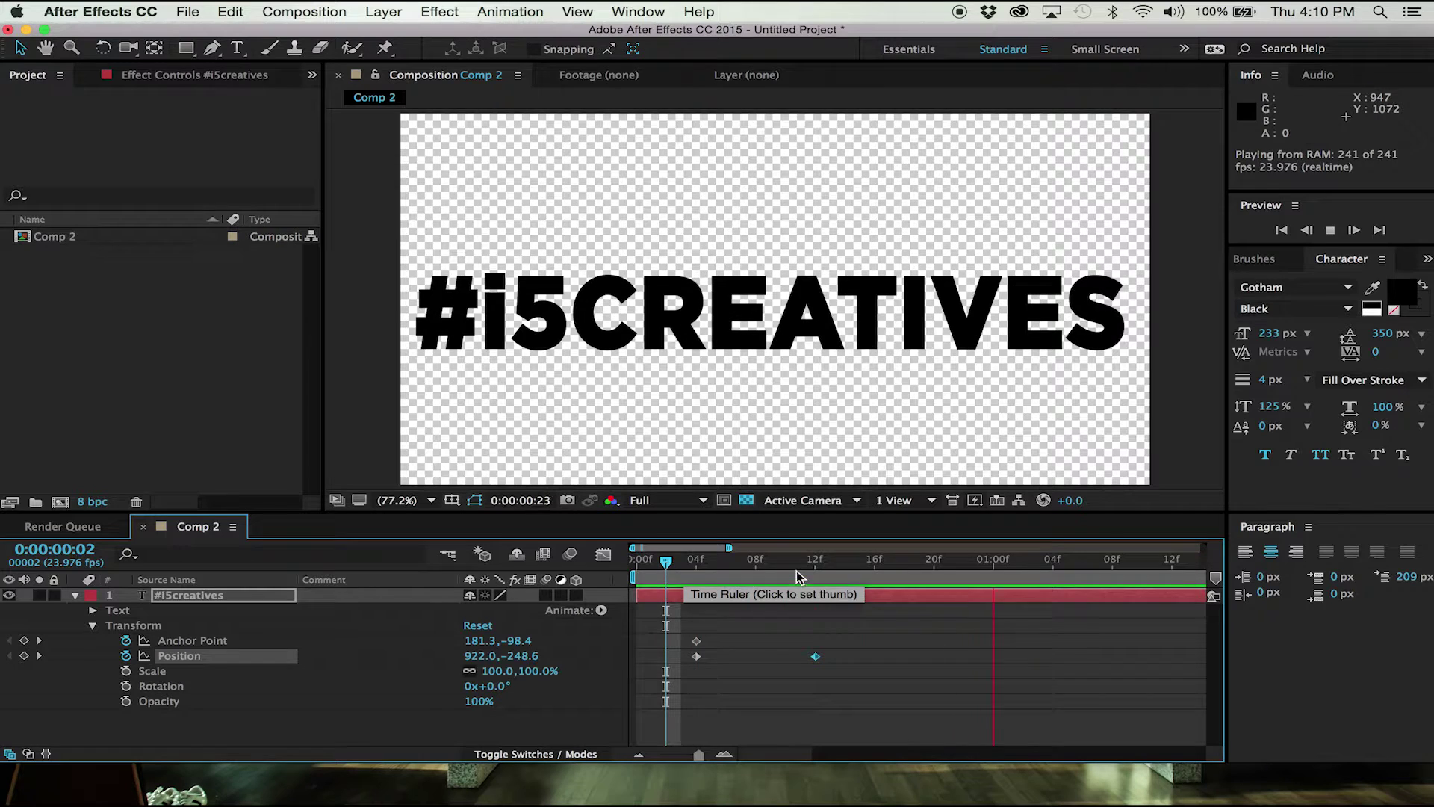
key(space)
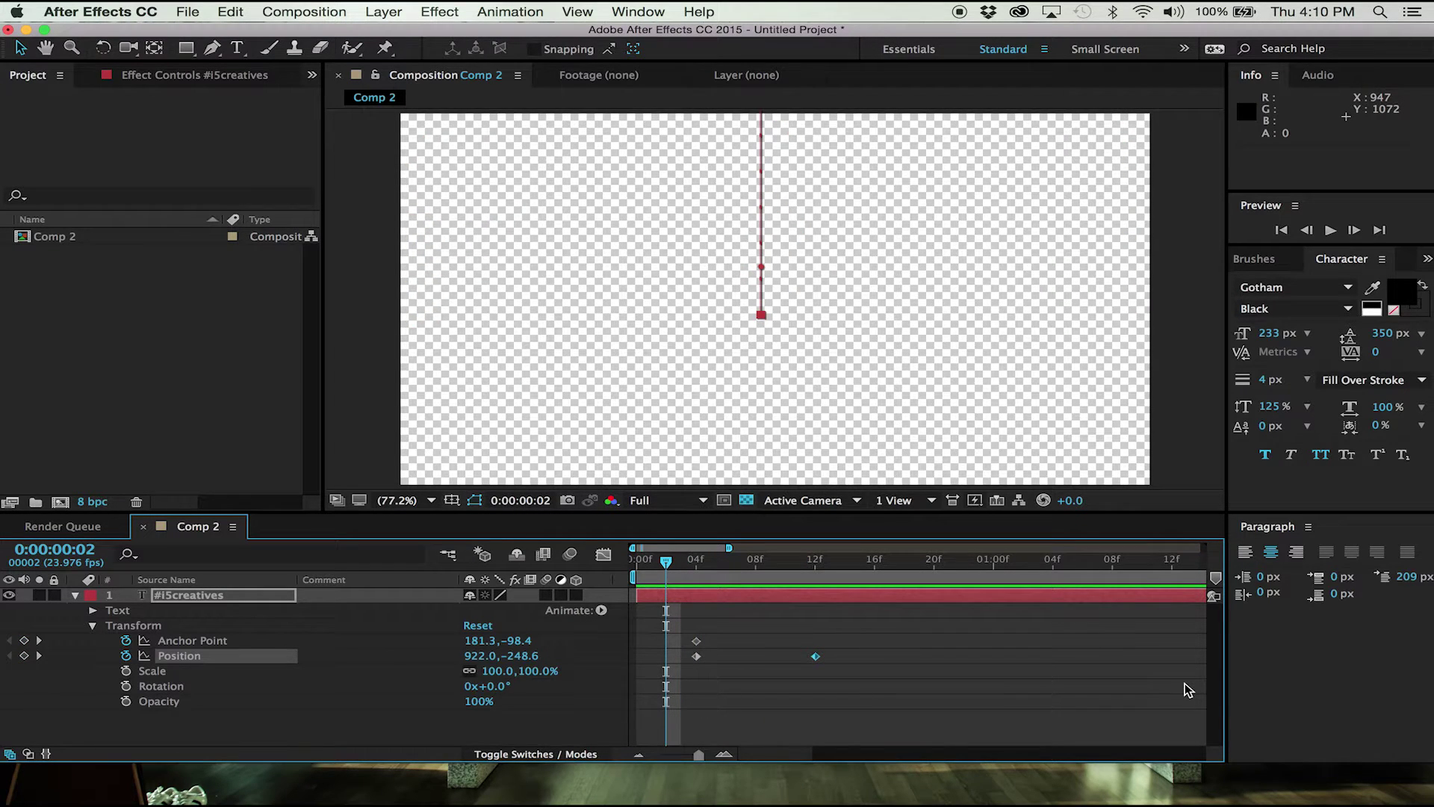
mouse_move(689, 562)
mouse_down()
mouse_move(800, 562)
mouse_move(804, 573)
mouse_move(672, 573)
mouse_move(694, 573)
mouse_up()
key(space)
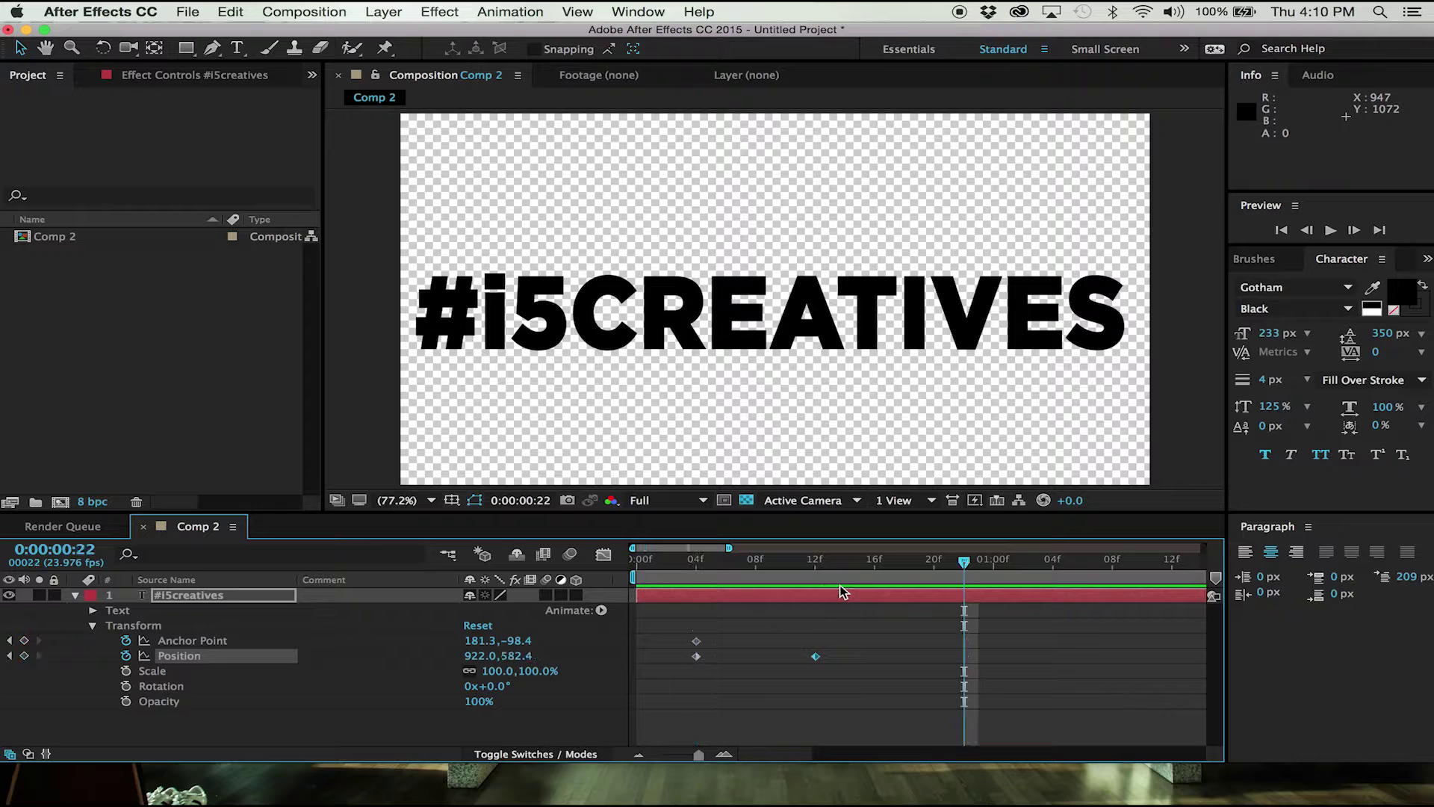
Apply Easy Ease to the text layer's Position keyframe at 0:00:00:12.
click(814, 573)
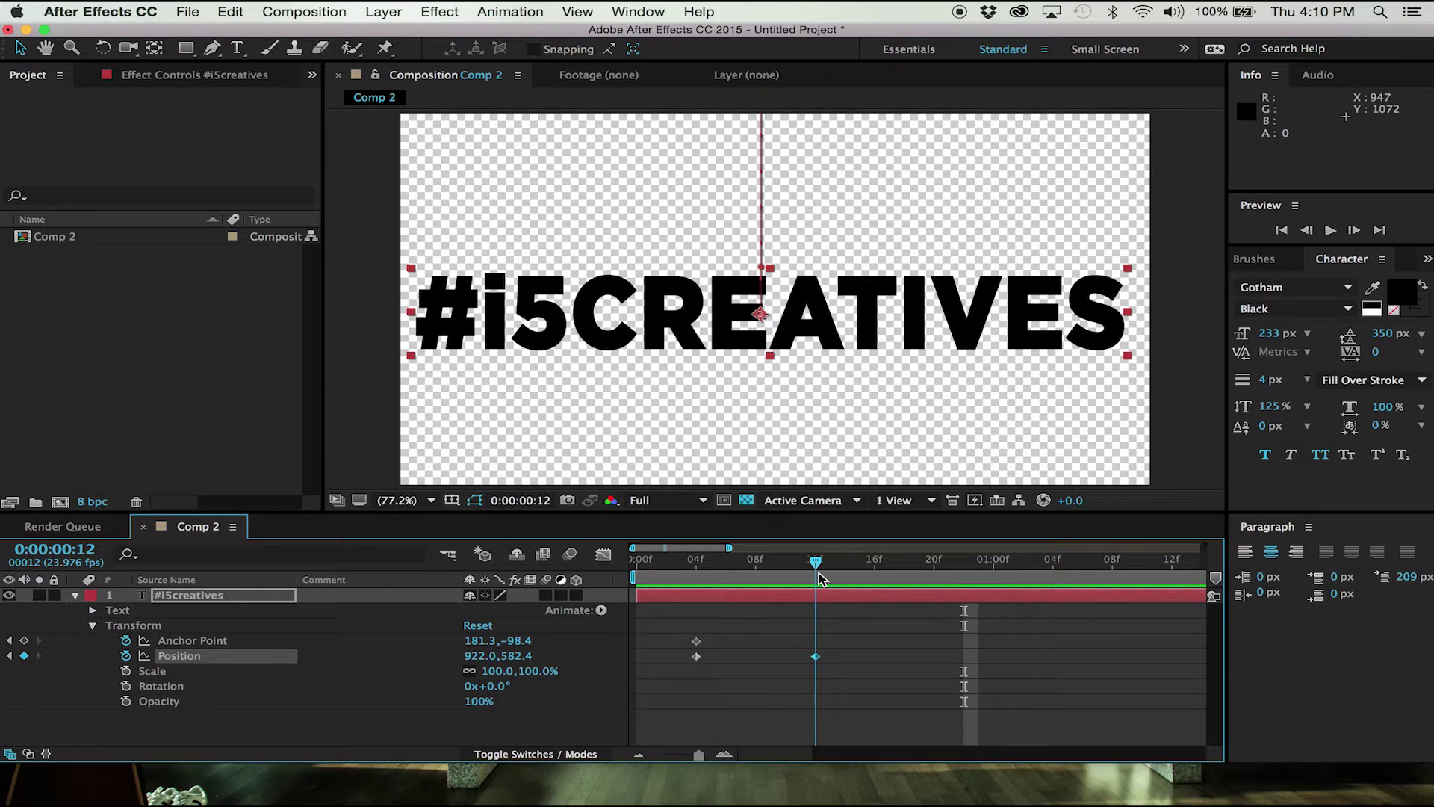
key(n)
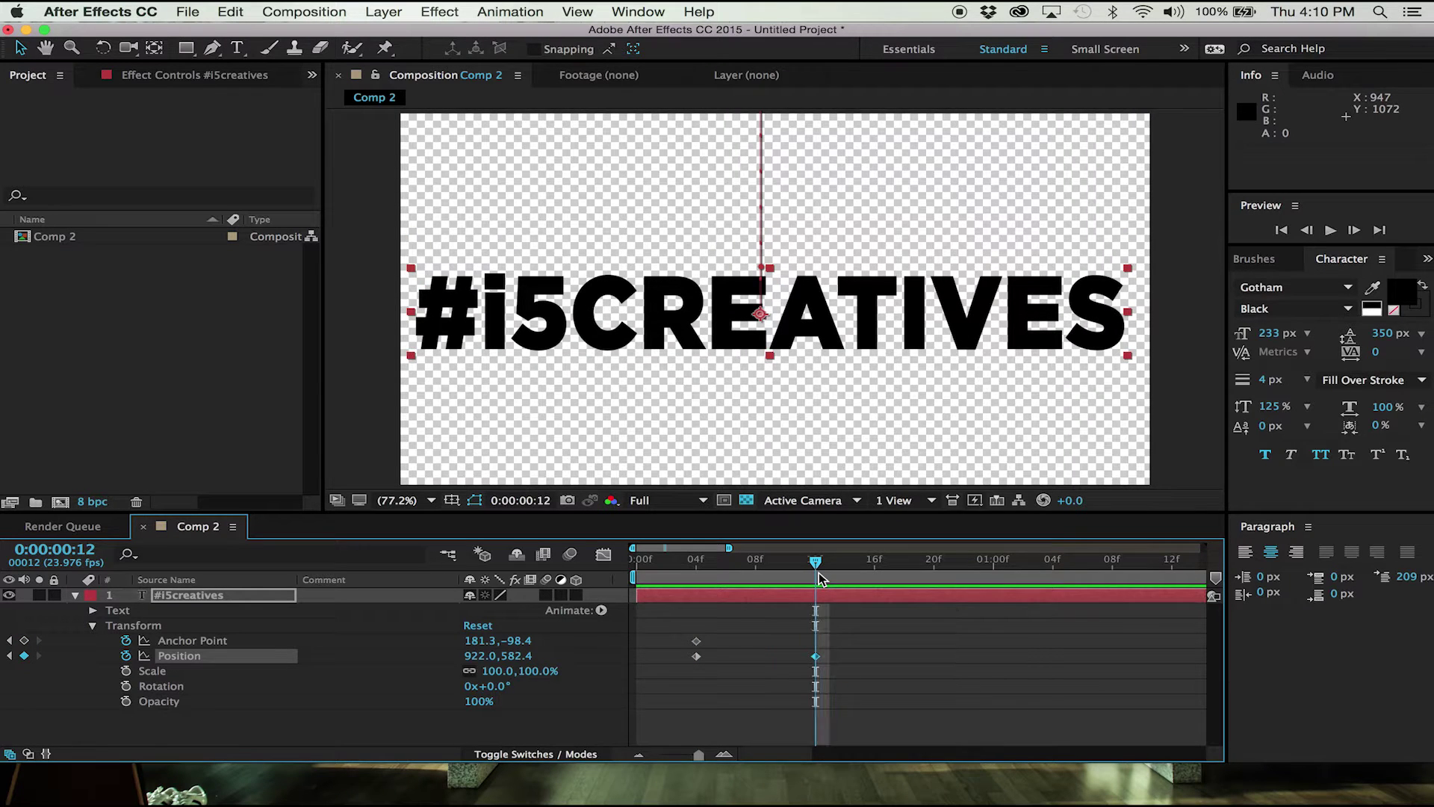
mouse_move(818, 662)
right_click(816, 657)
click(774, 658)
click(833, 672)
mouse_move(819, 662)
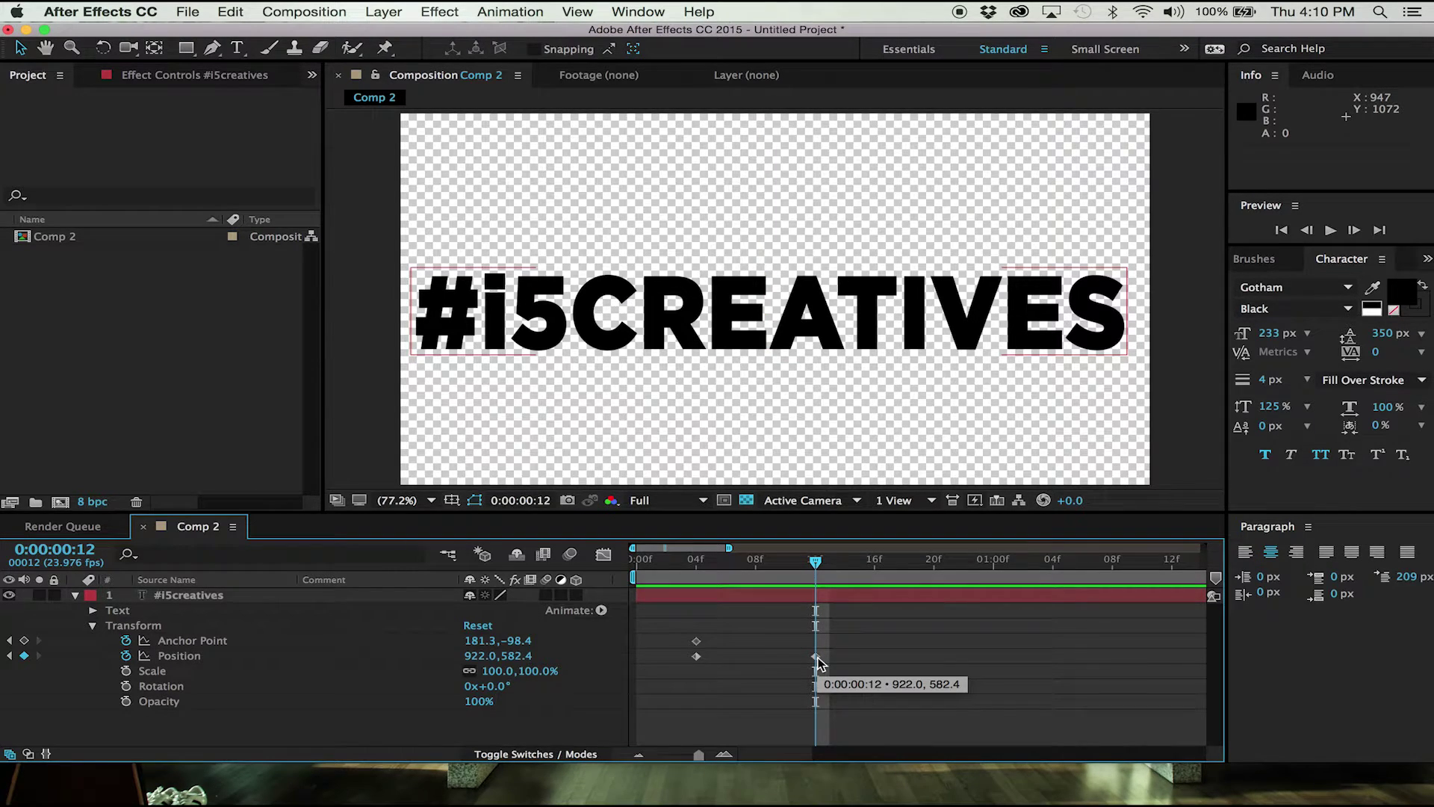
click(817, 658)
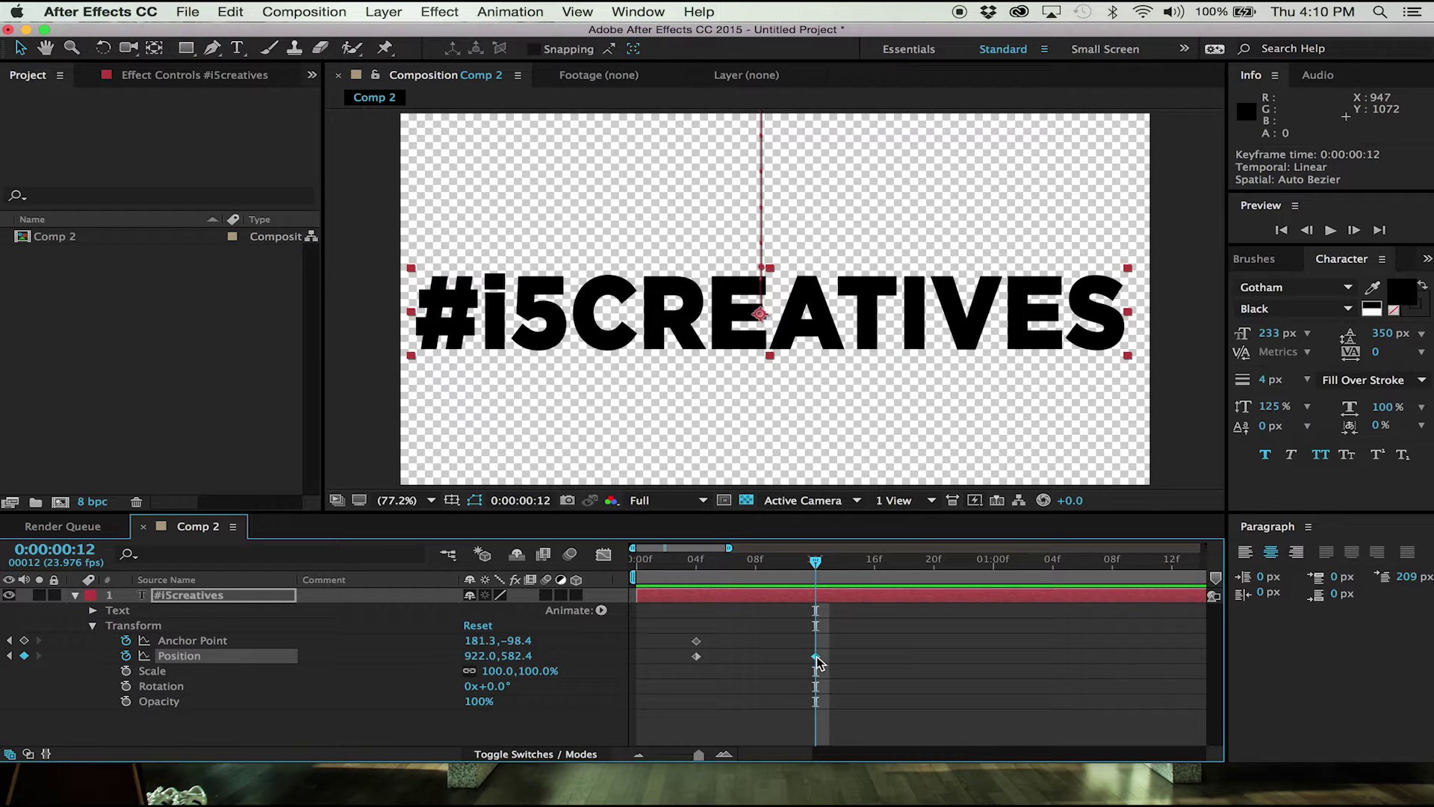
right_click(817, 658)
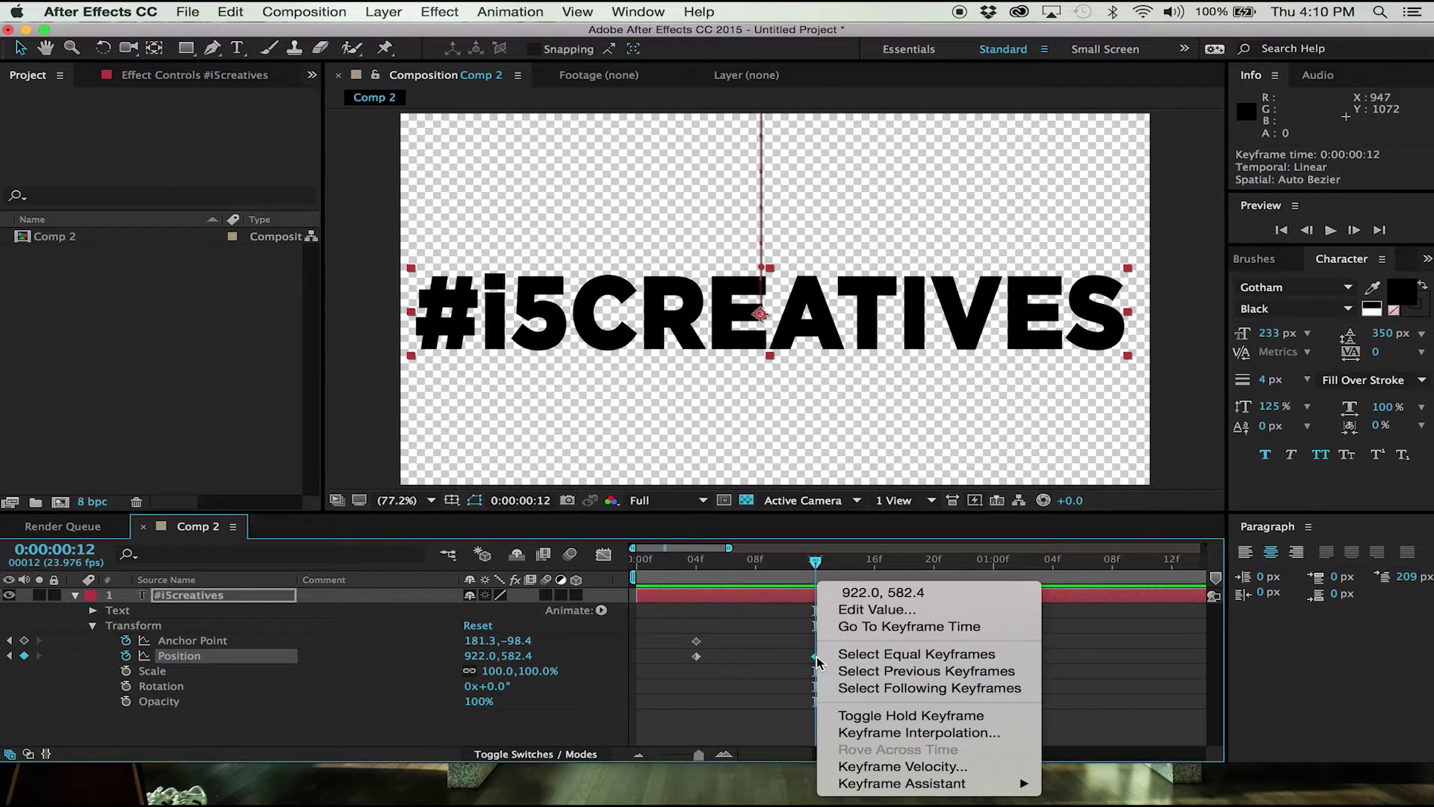
mouse_move(931, 787)
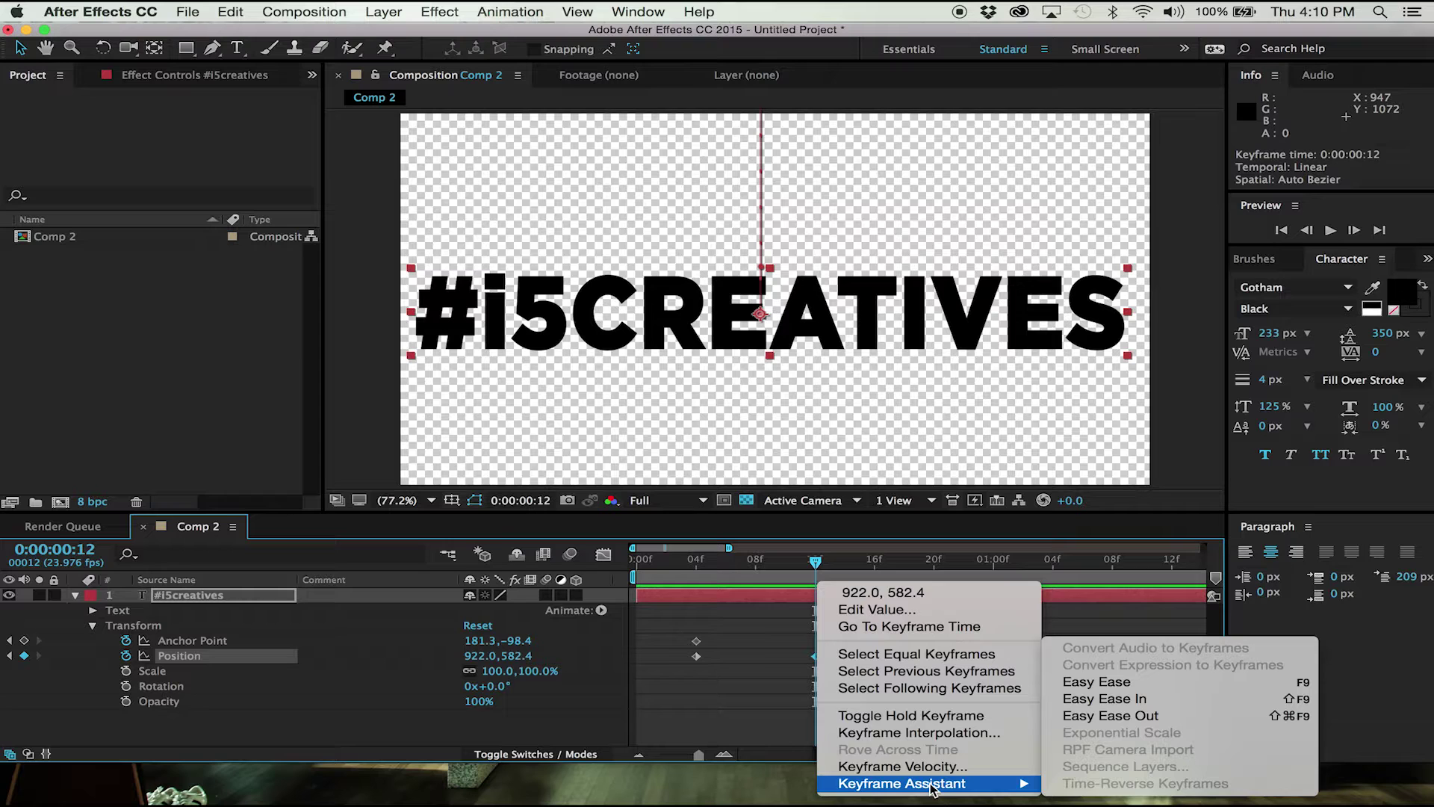
click(1091, 682)
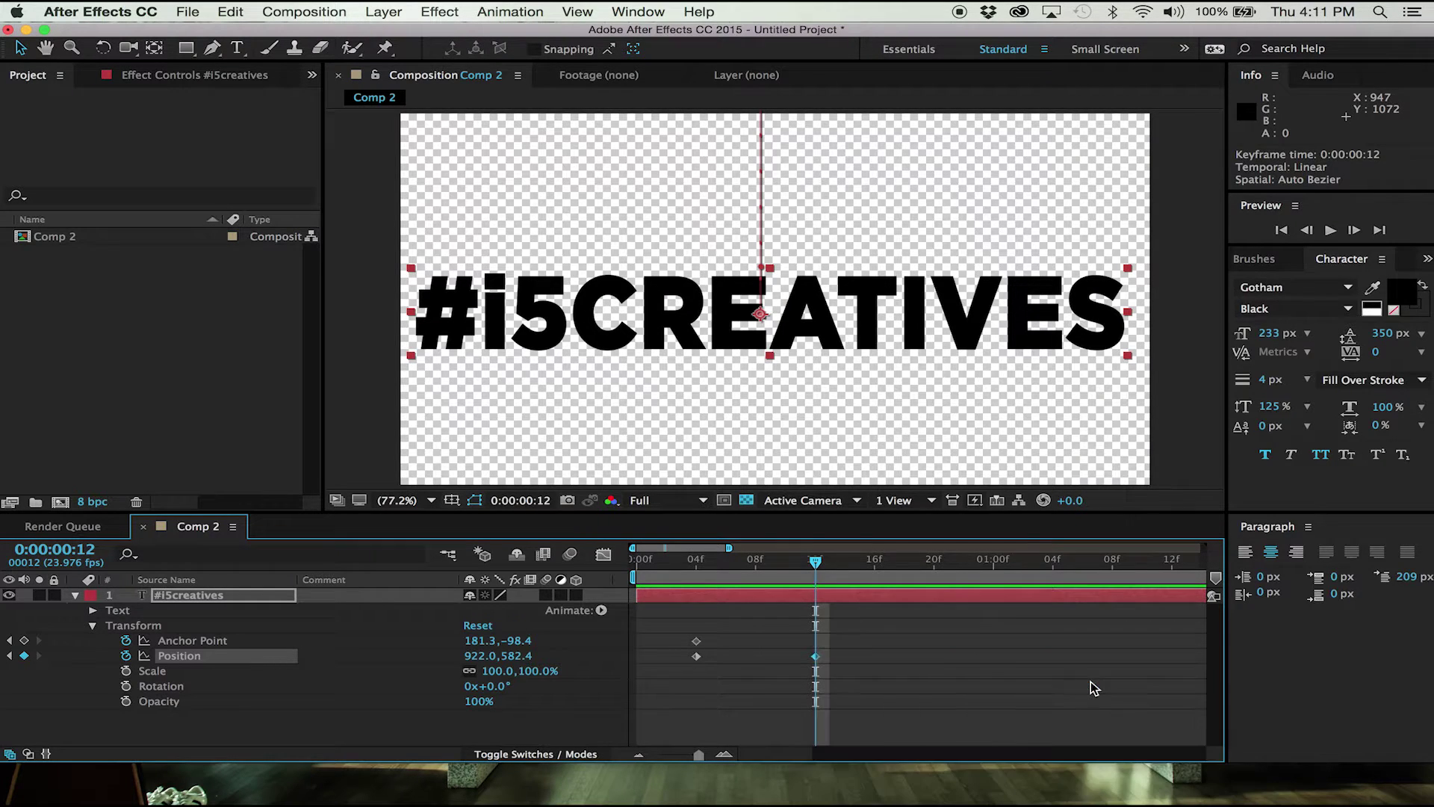
Play the eased drop-in animation from 0:00:00:02 to check how the text settles.
drag(781, 557, 673, 549)
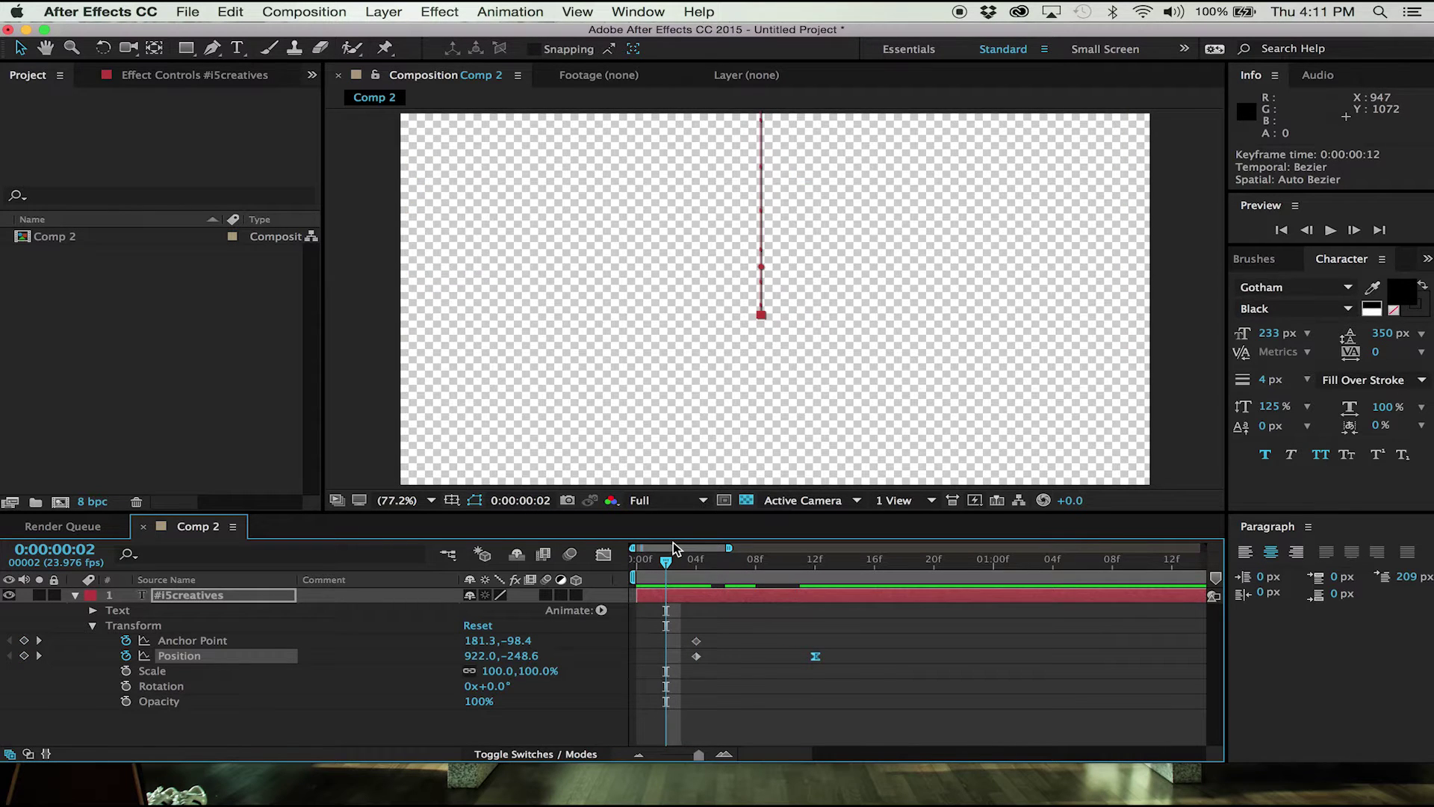
key(space)
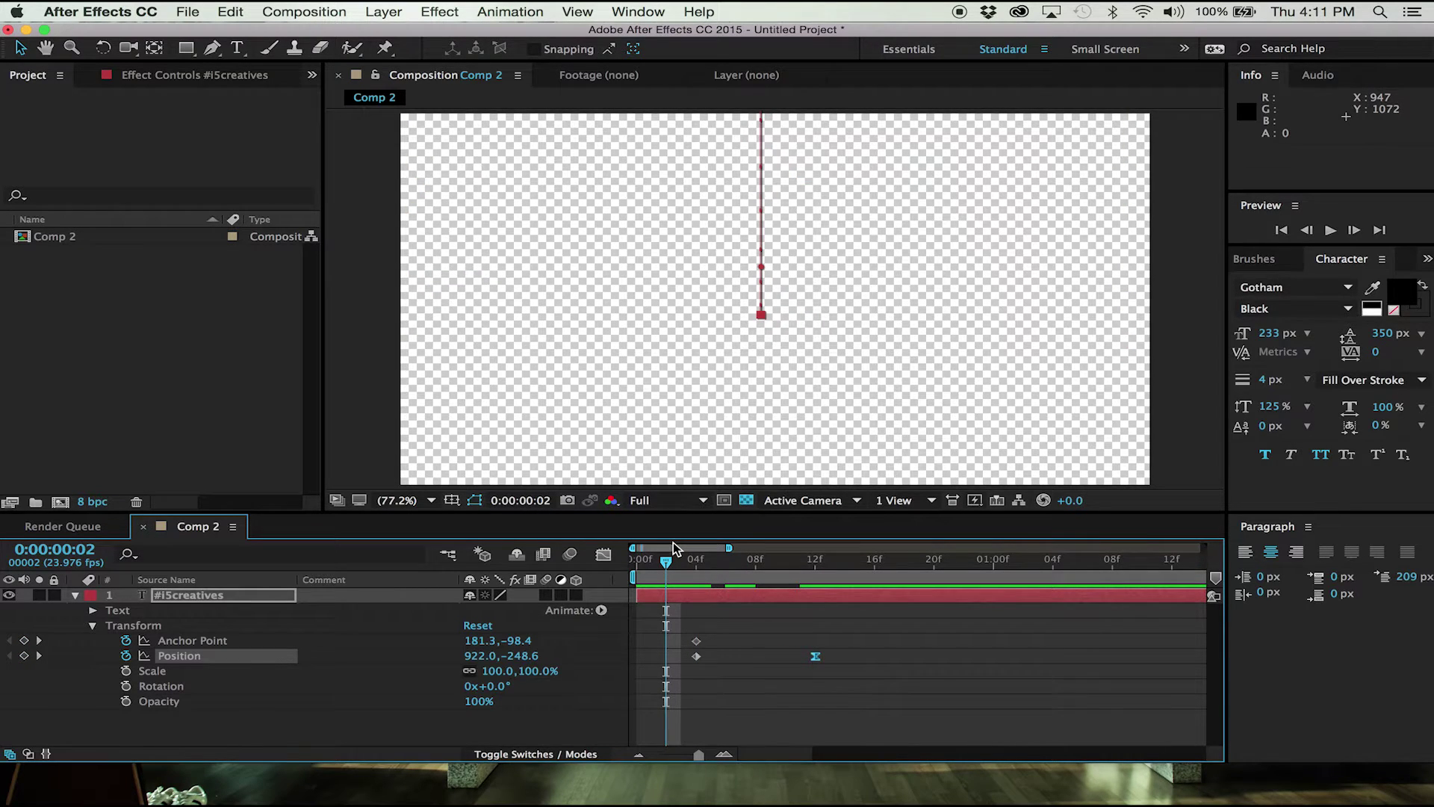
drag(723, 556, 667, 561)
key(space)
key(space)
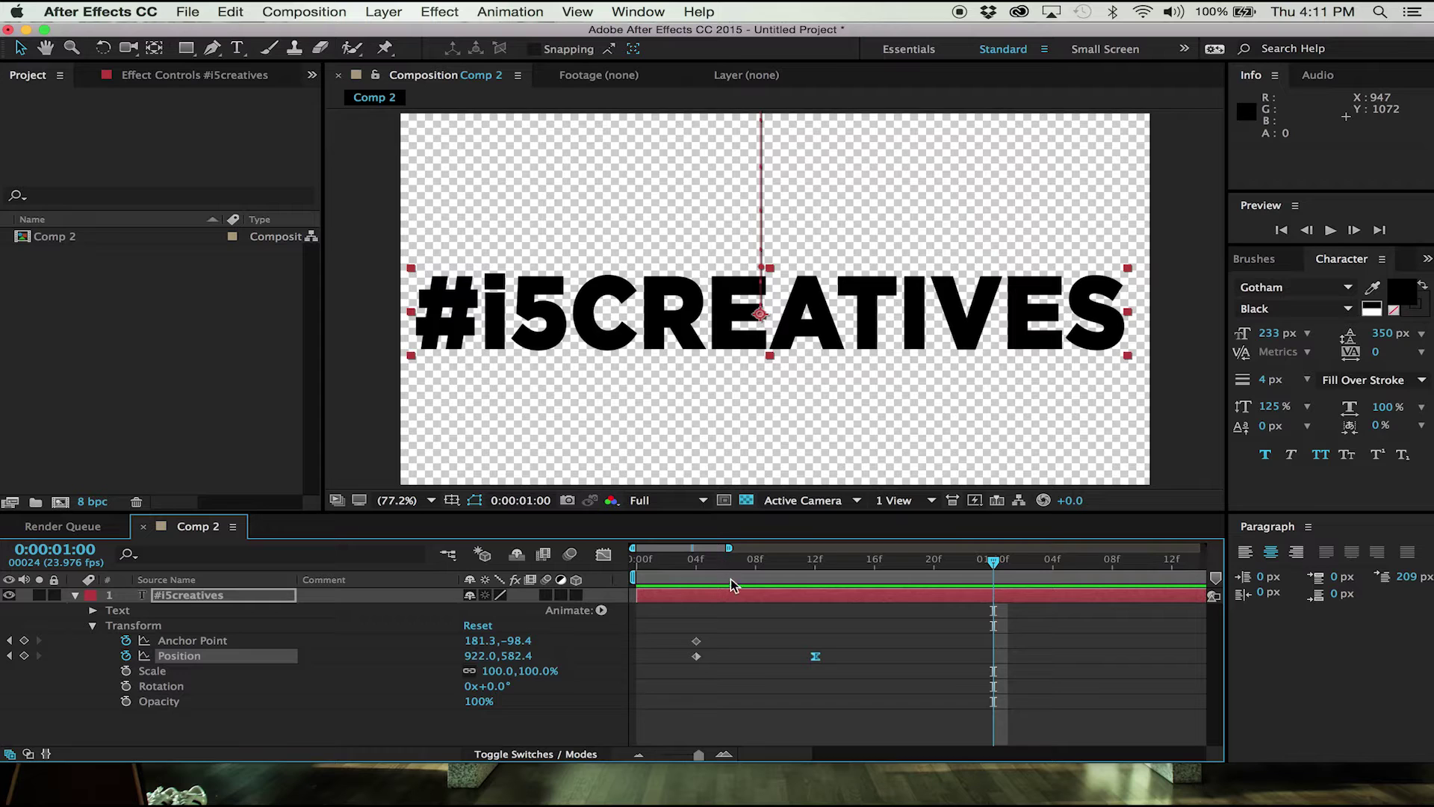
Turn on motion blur for the composition and the #i5creatives layer, viewing the falling text at 0:00:00:08.
click(725, 566)
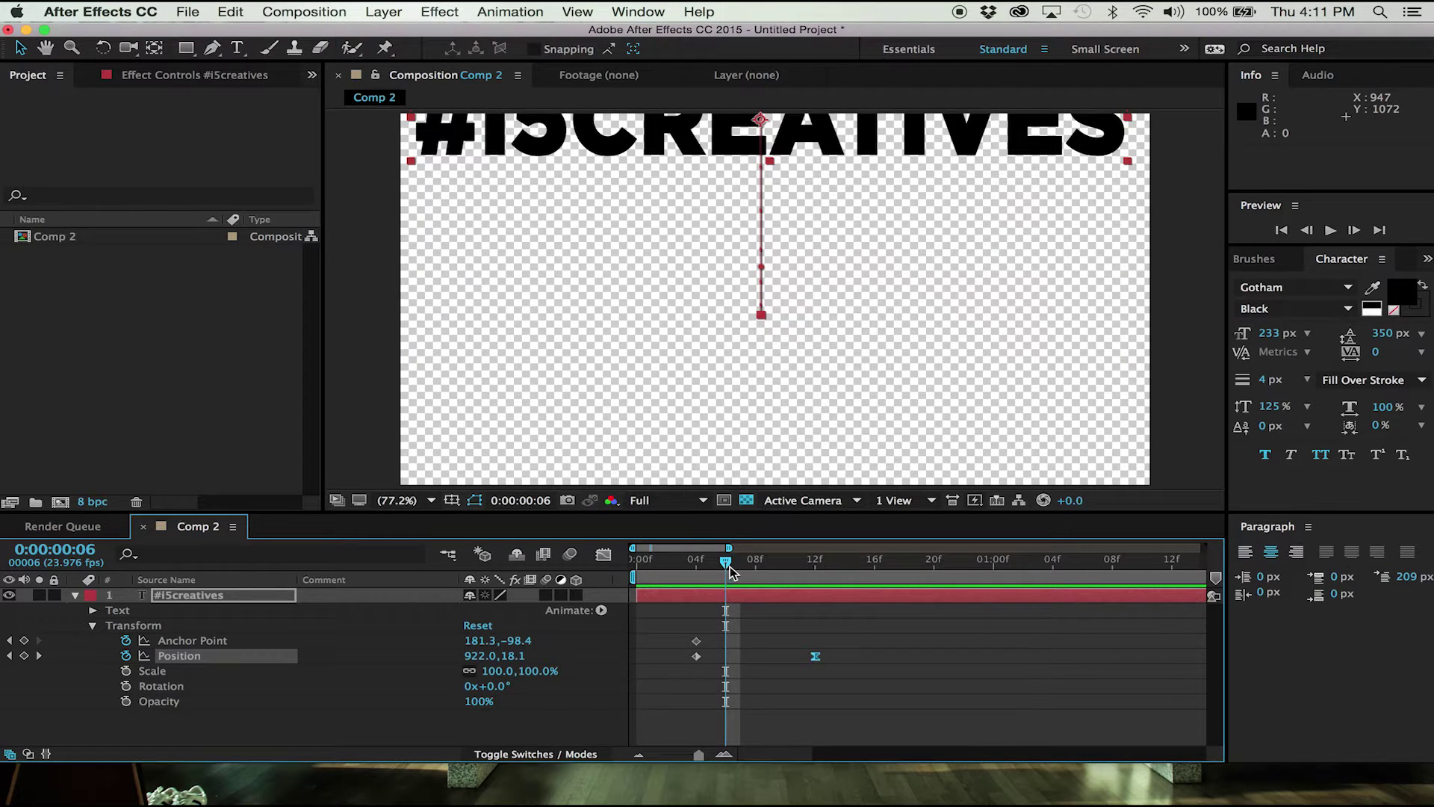
click(754, 581)
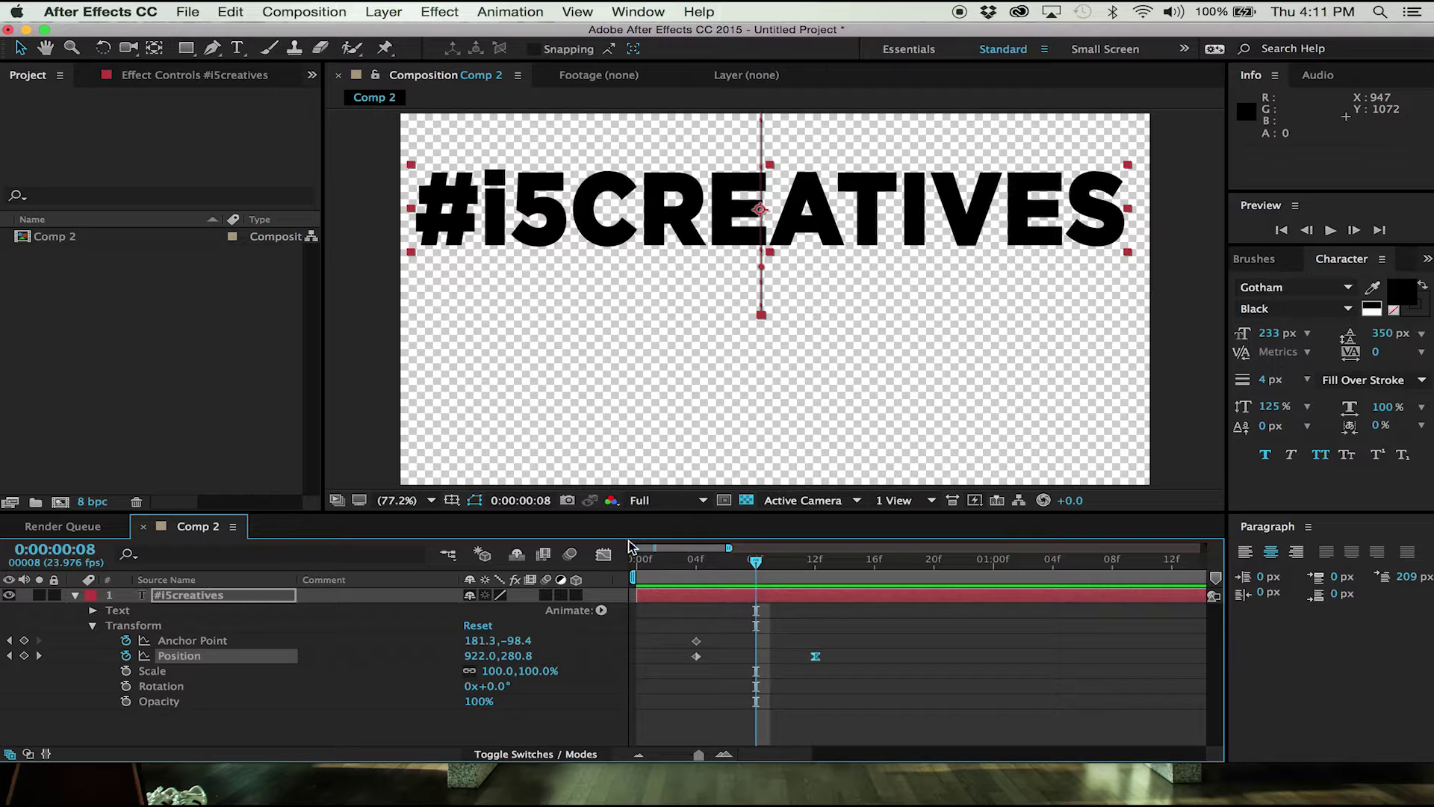
click(571, 556)
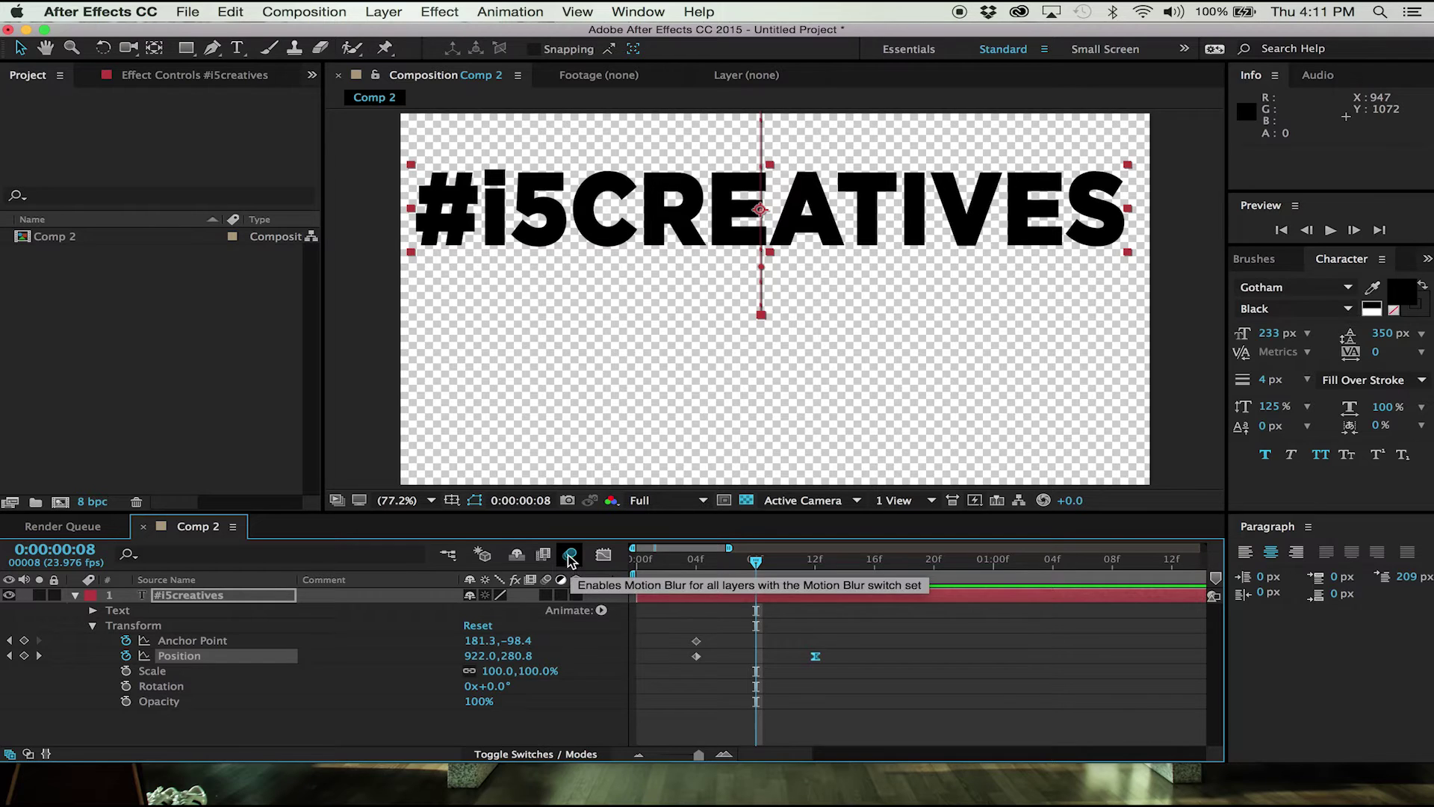
click(546, 595)
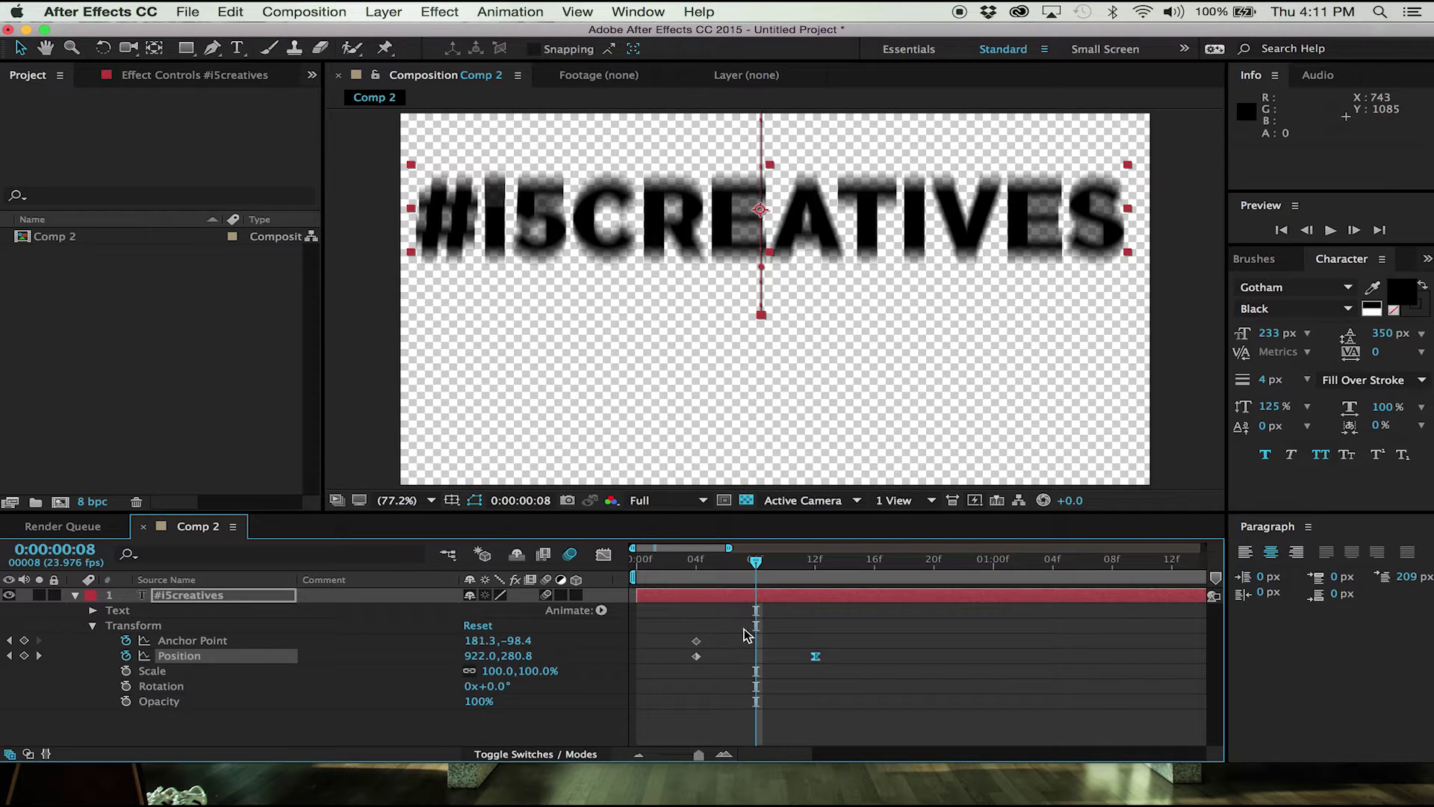
Play the motion-blurred drop-in animation from 0:00:00:03 and again from the start of the composition.
drag(755, 562, 686, 567)
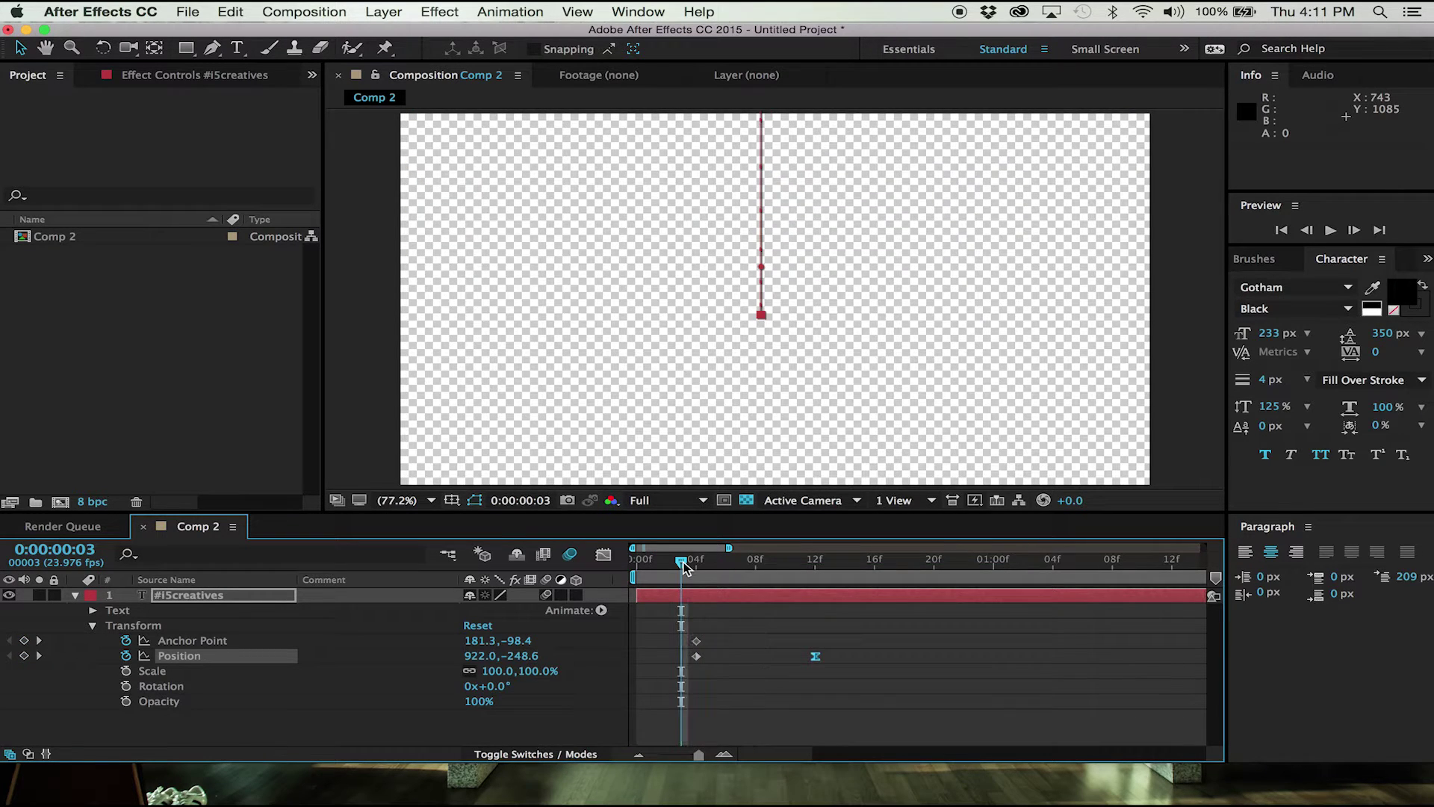
key(space)
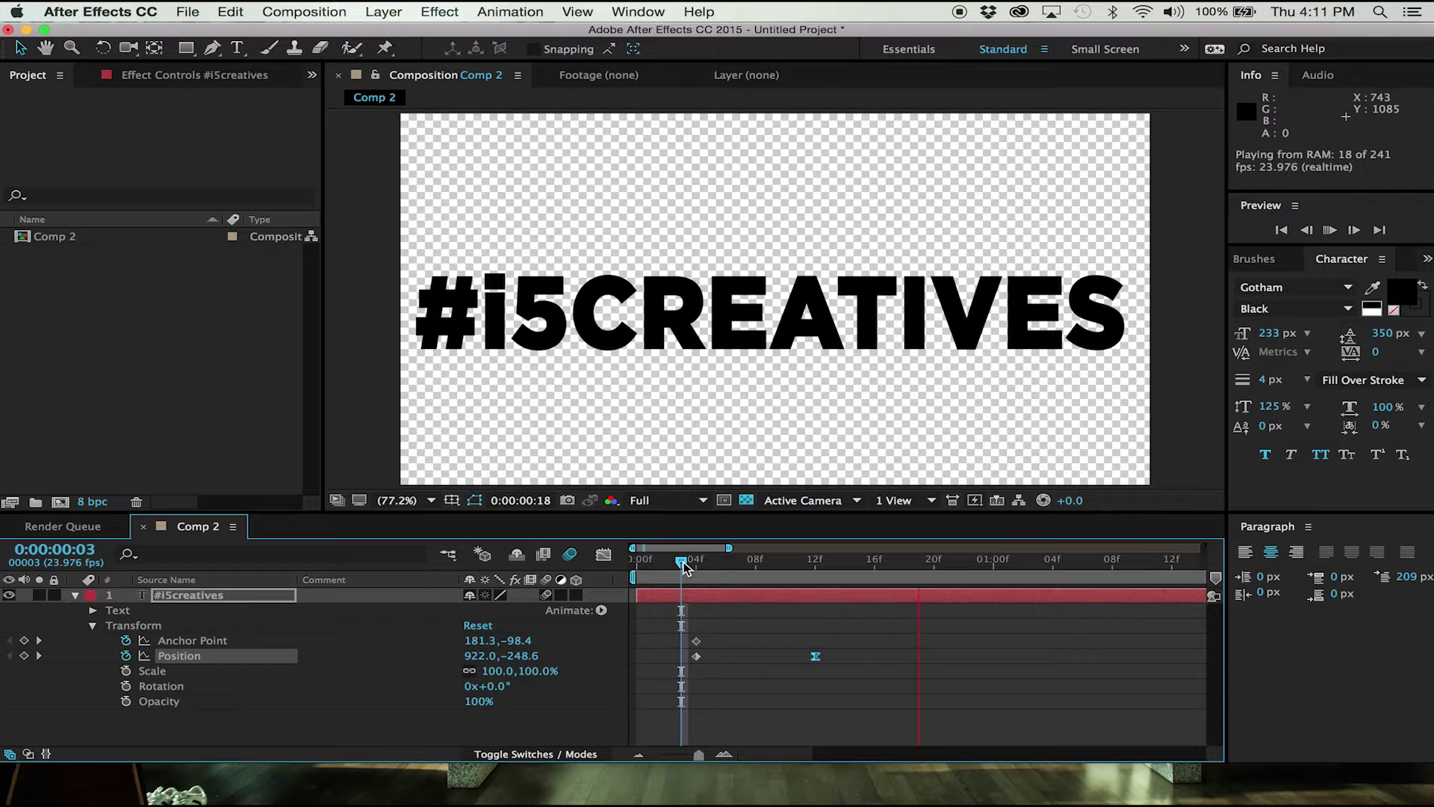
key(space)
drag(758, 562, 638, 565)
key(space)
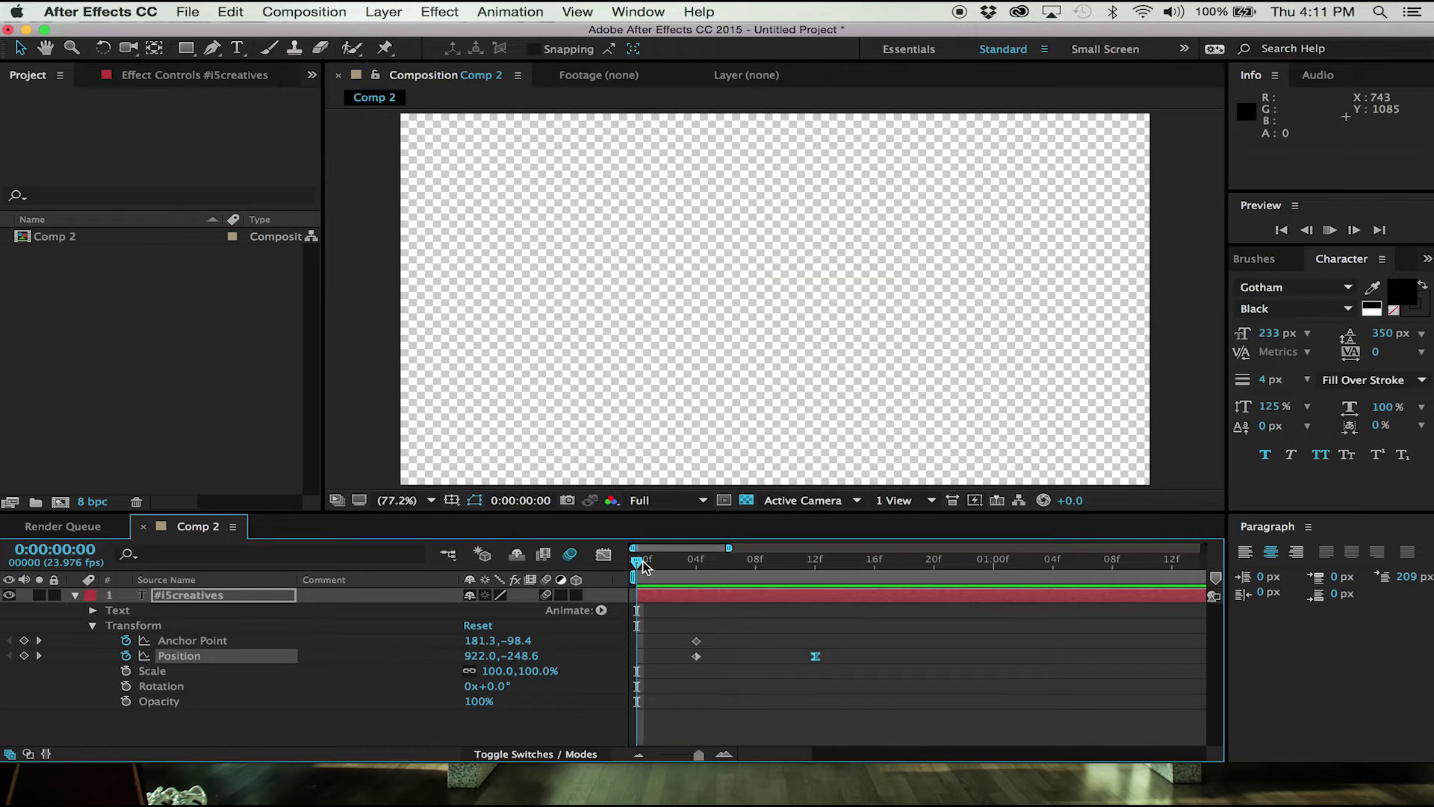
key(space)
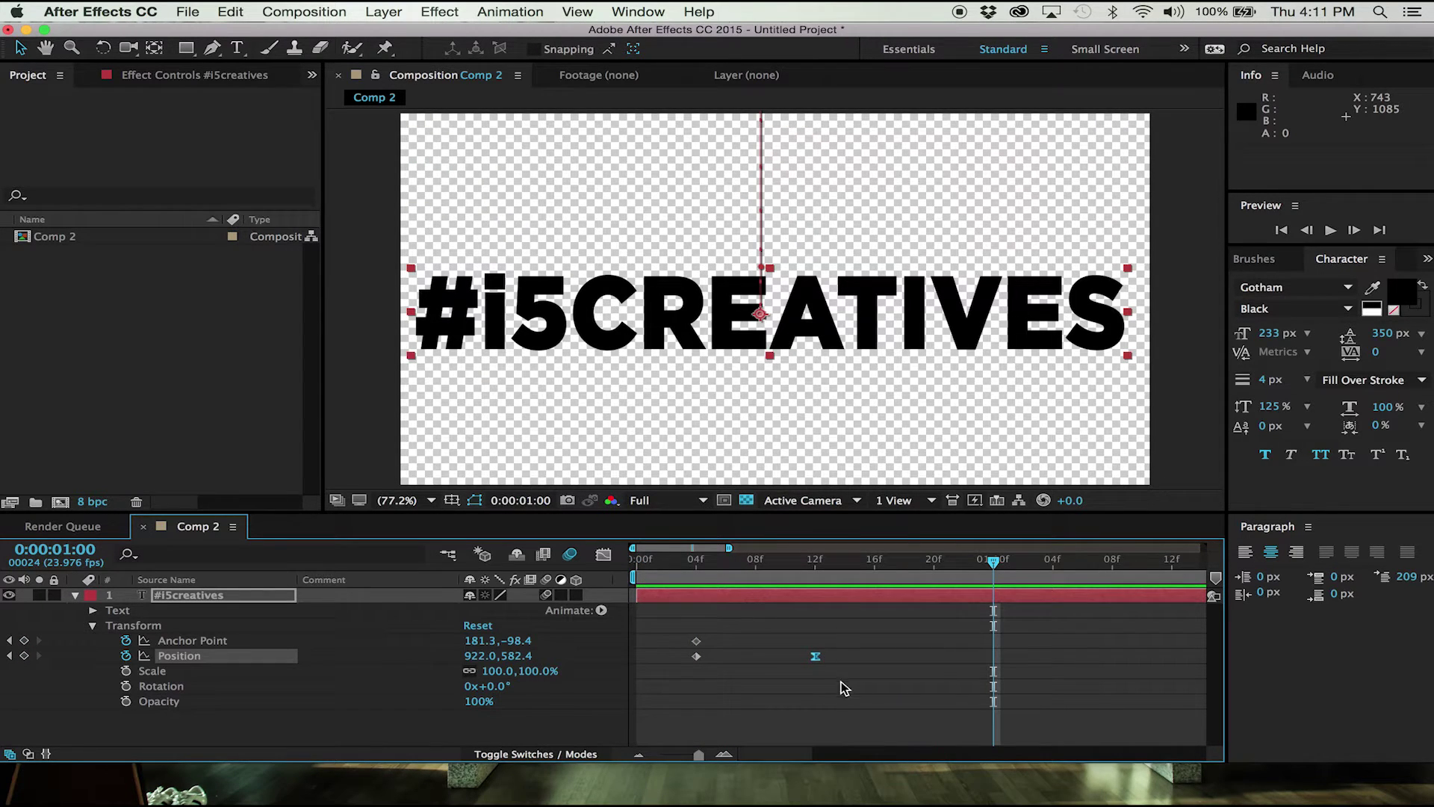
Slow the drop by moving the second Position keyframe to 0:00:00:16, and replay the animation from 0:00:00:03.
drag(816, 657, 873, 657)
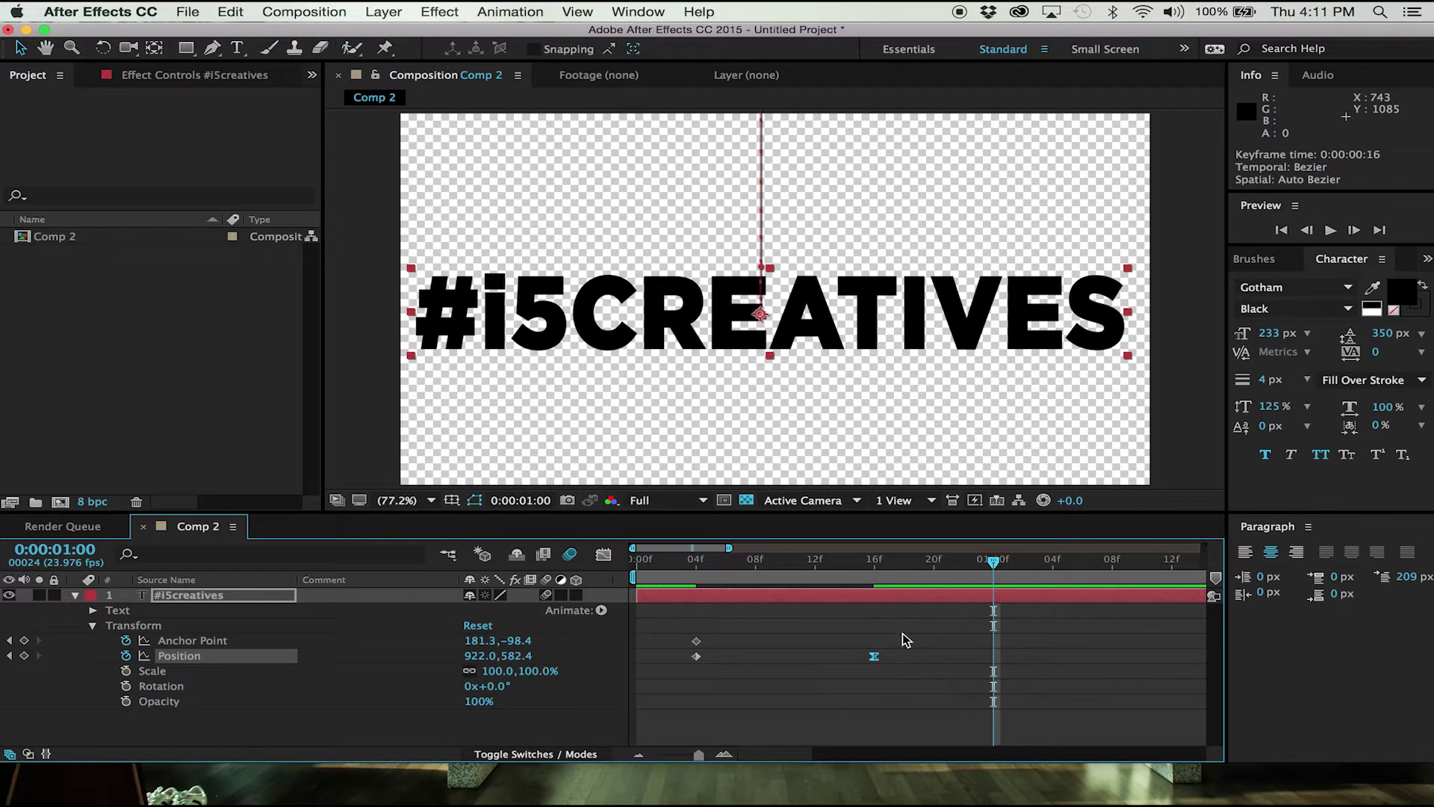
drag(990, 566, 684, 559)
key(space)
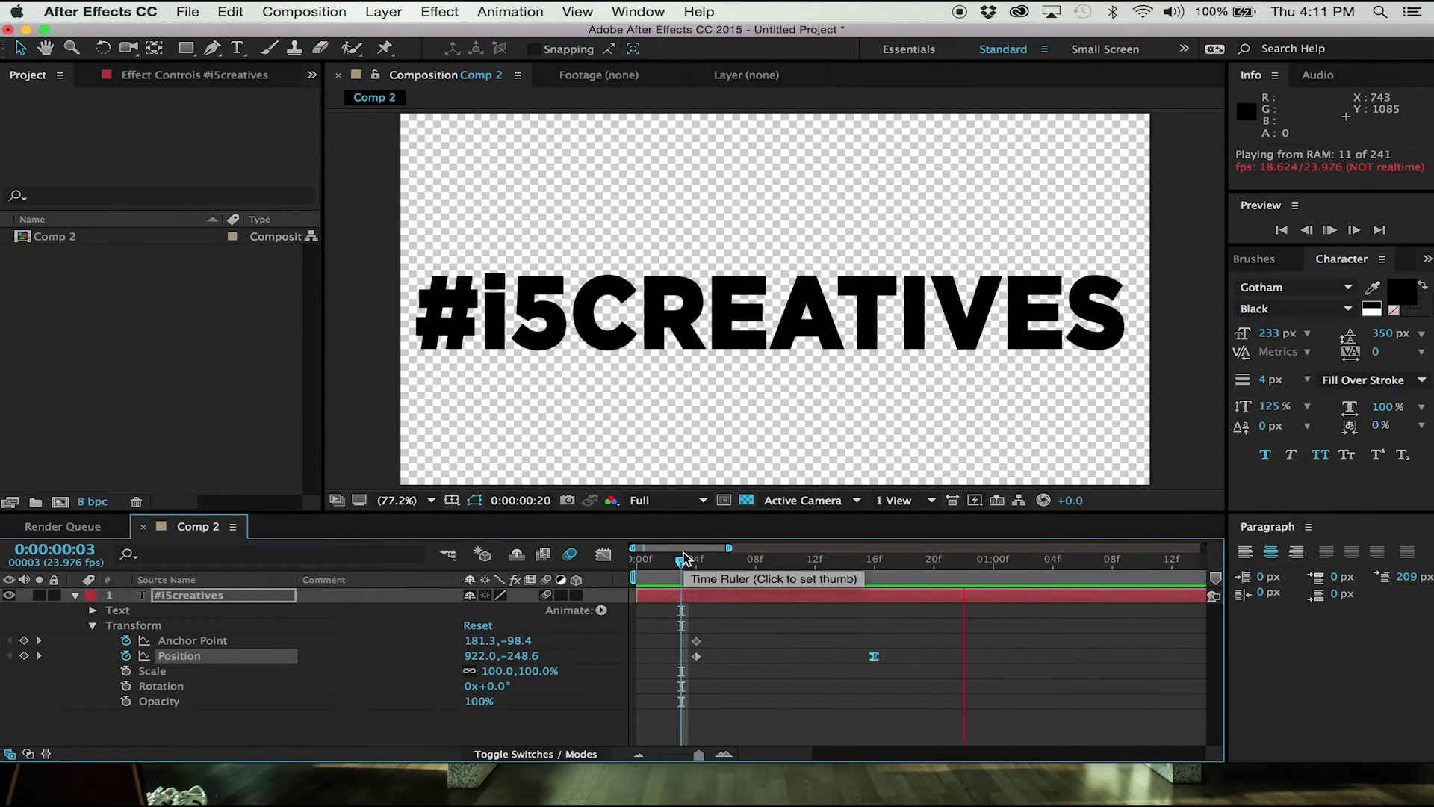
key(space)
click(682, 560)
key(space)
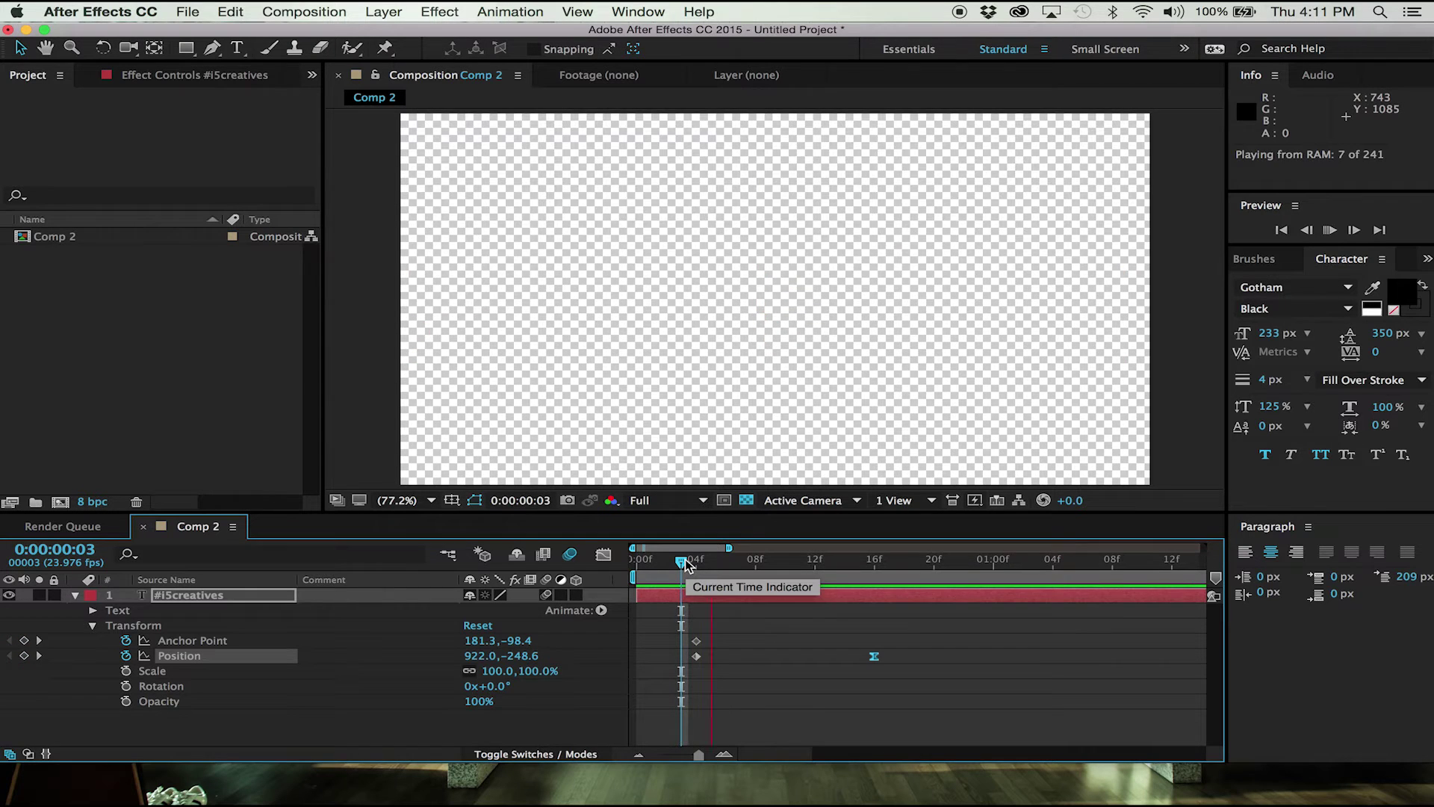
key(space)
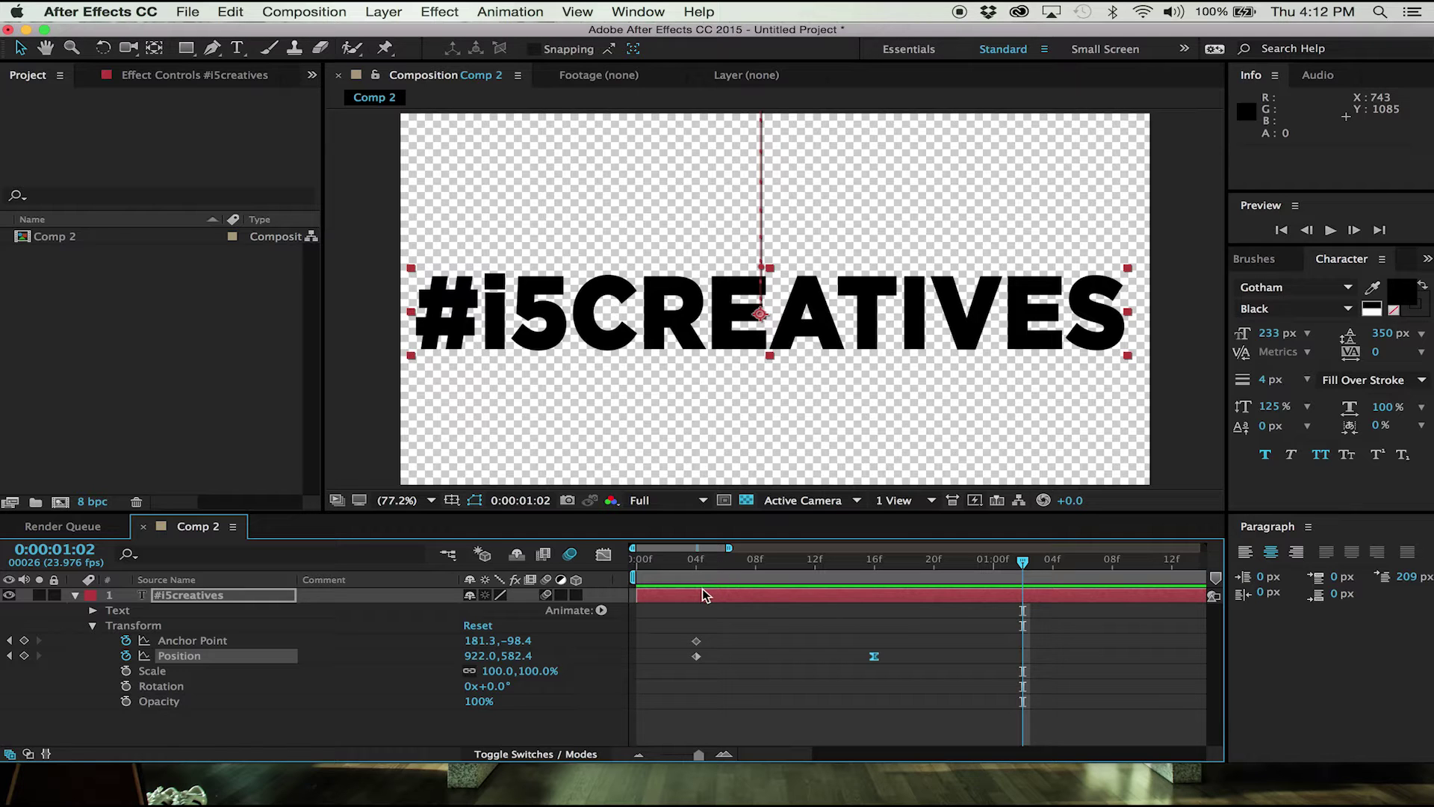
Collapse the text layer's Transform properties and go to 0:00:00:09, where the text is mid-fall.
drag(1010, 563, 712, 567)
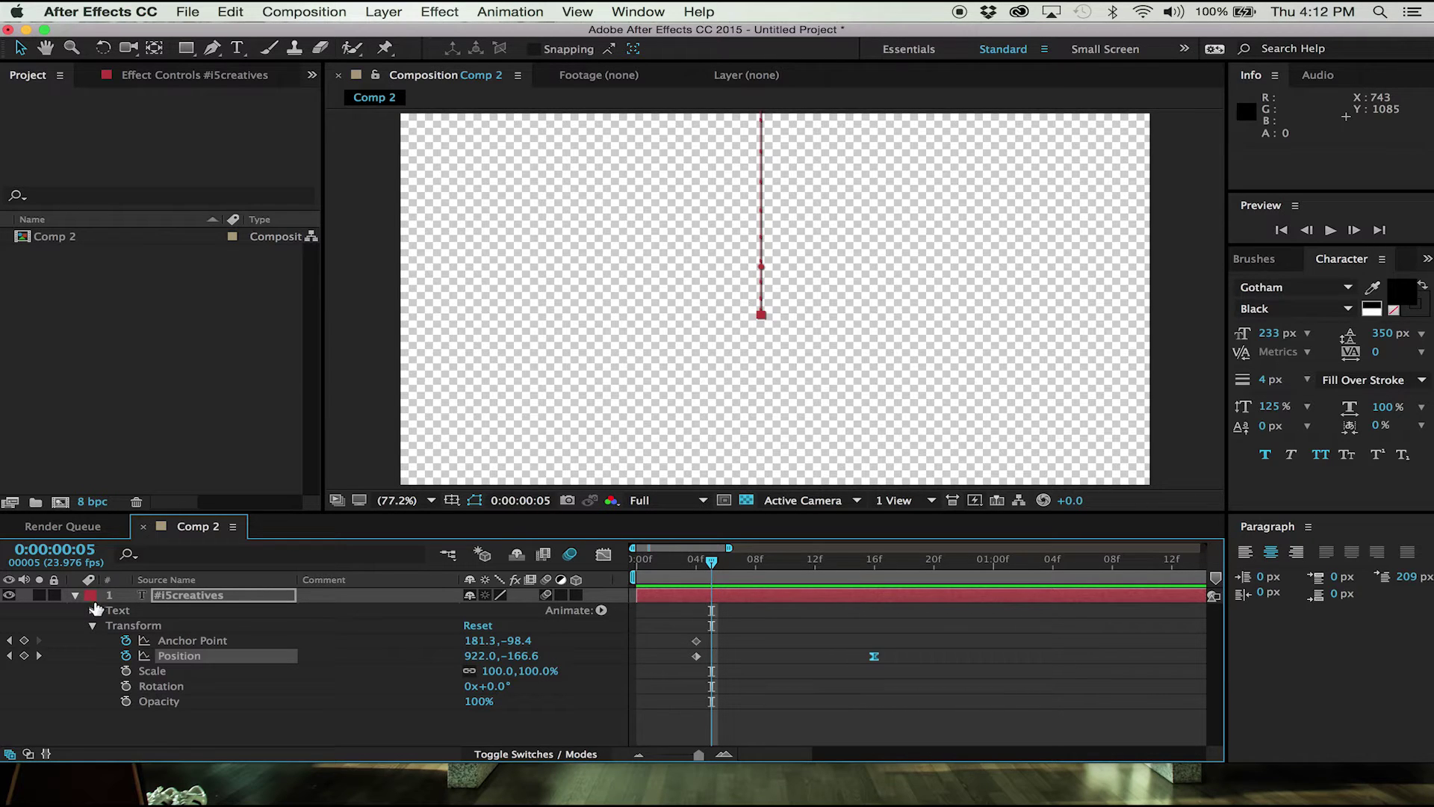
click(92, 626)
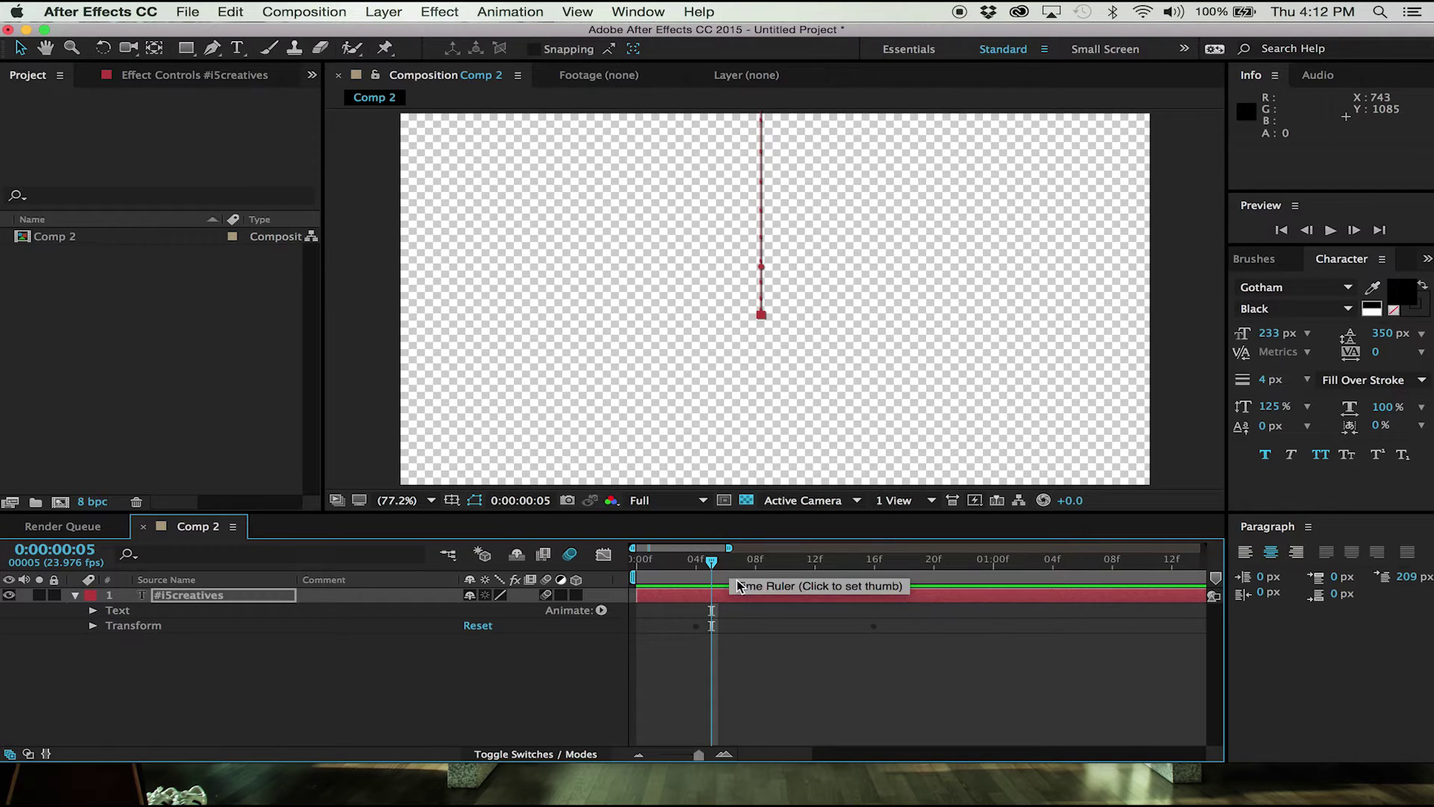
drag(711, 562, 770, 572)
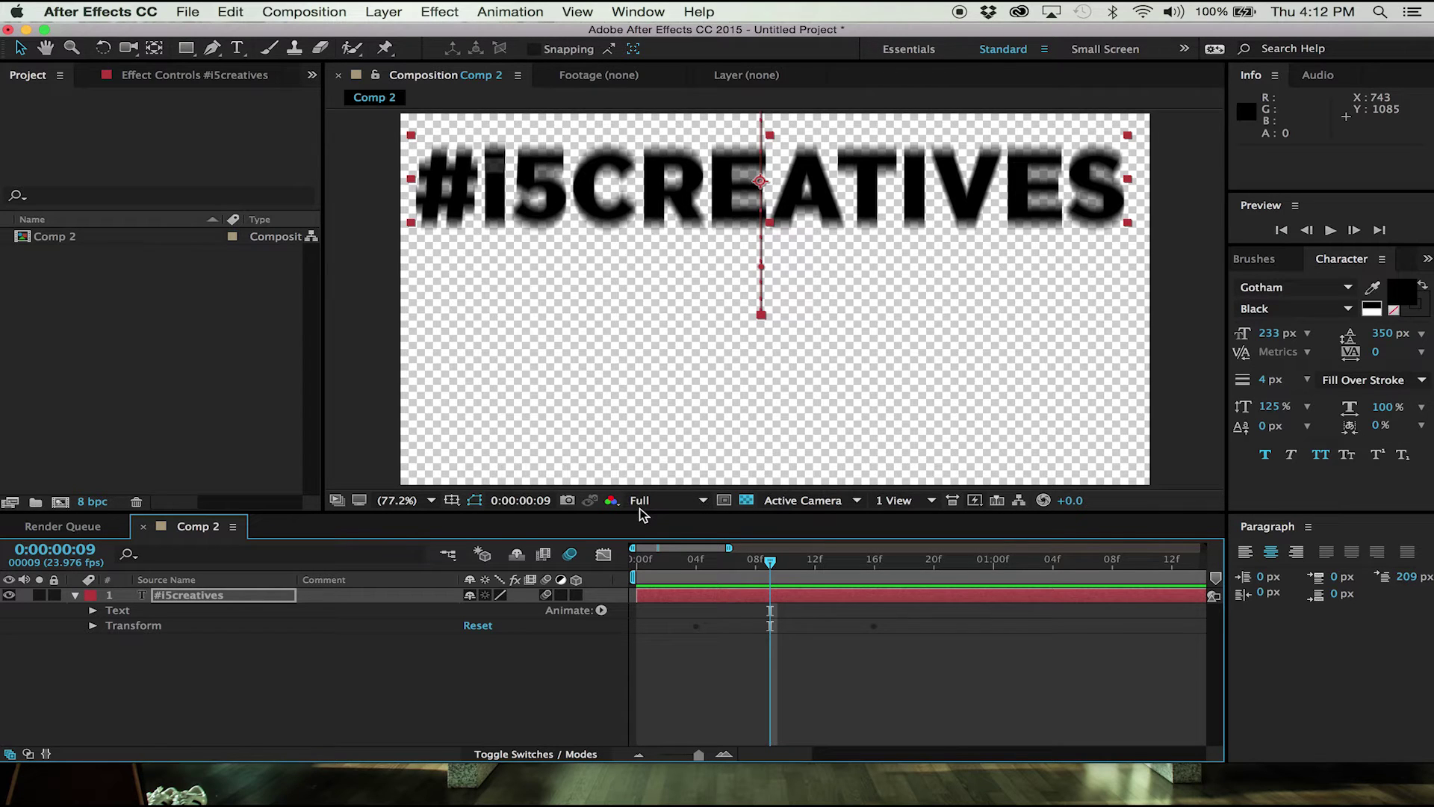
Examine the composition's preview resolution choices, keeping the resolution at Full.
click(696, 502)
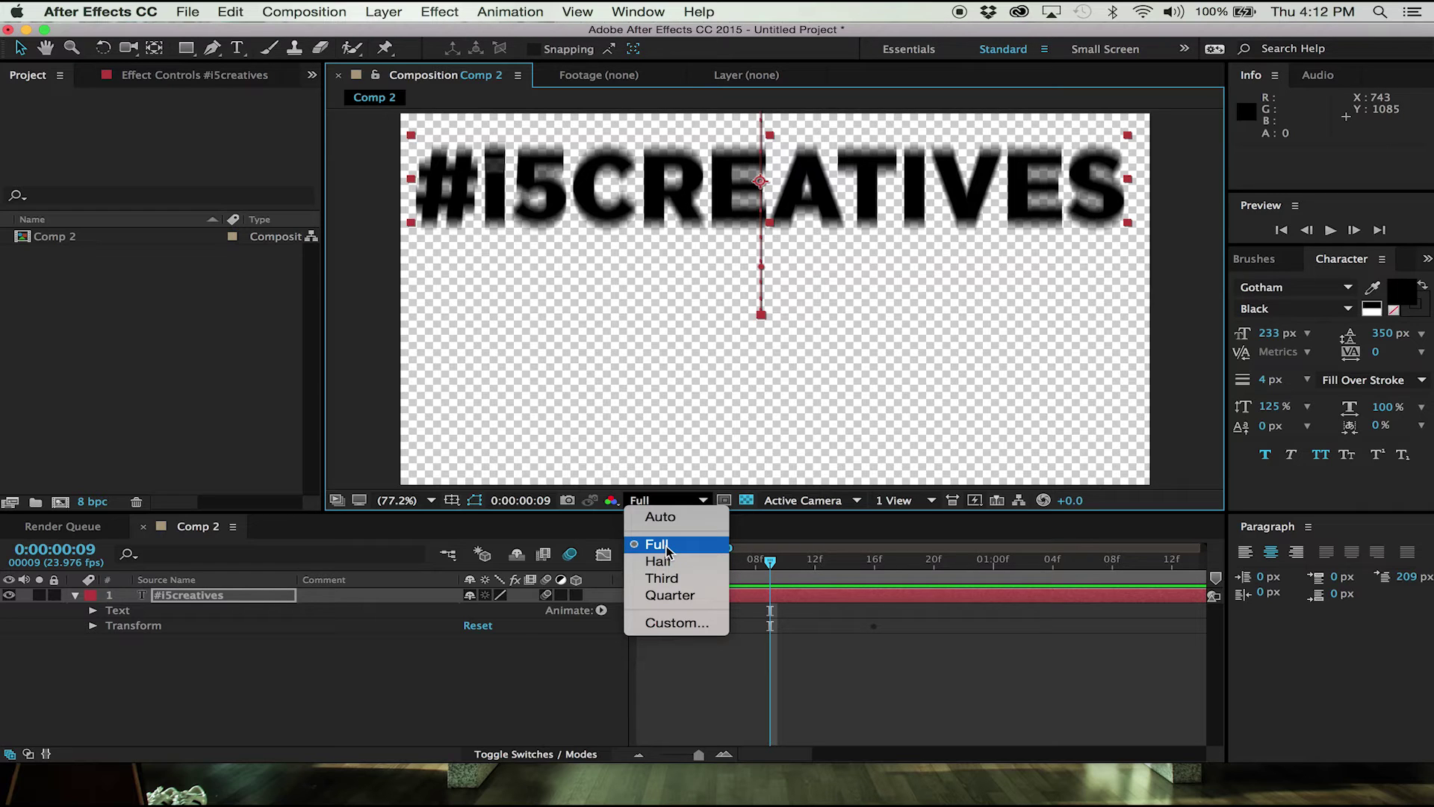
click(526, 653)
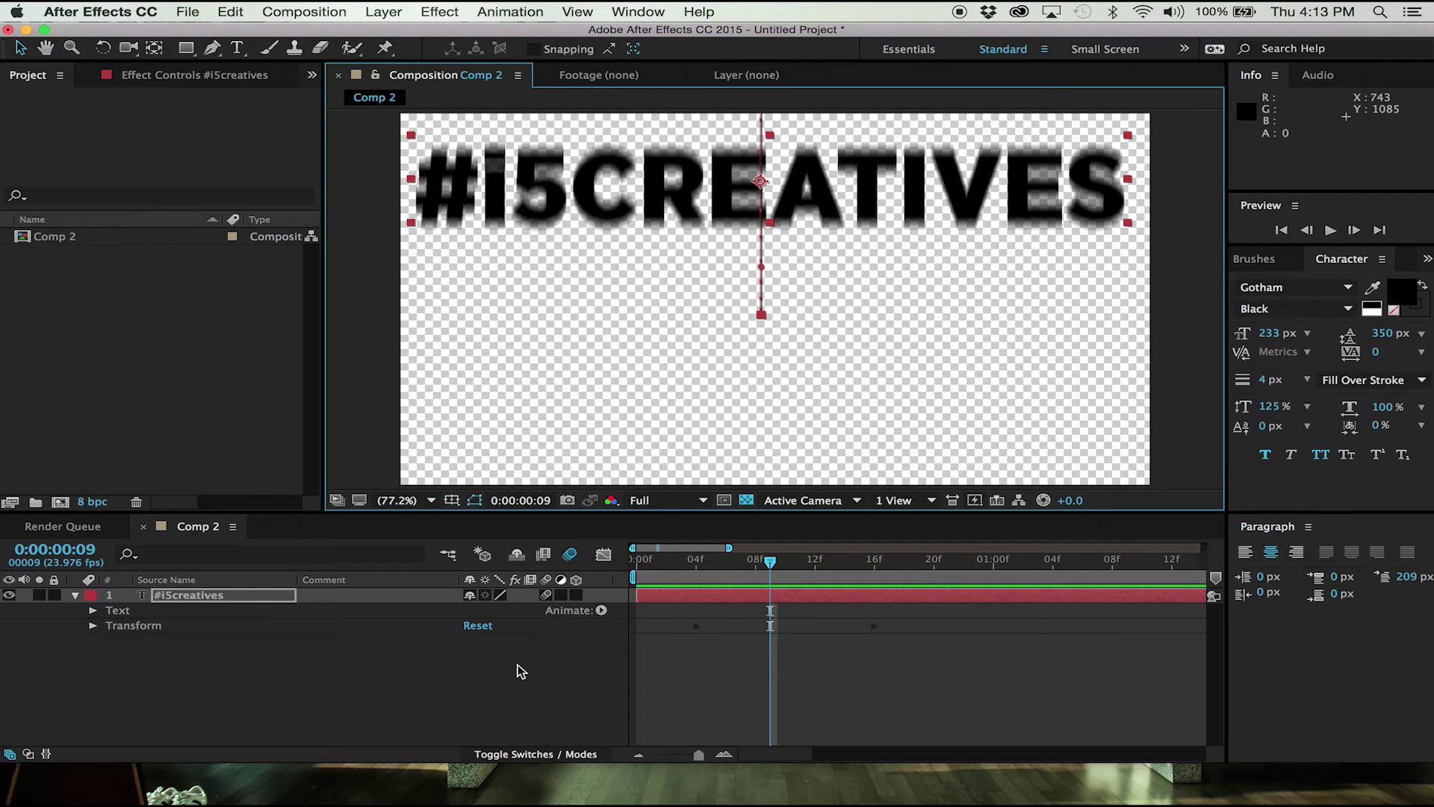
click(683, 510)
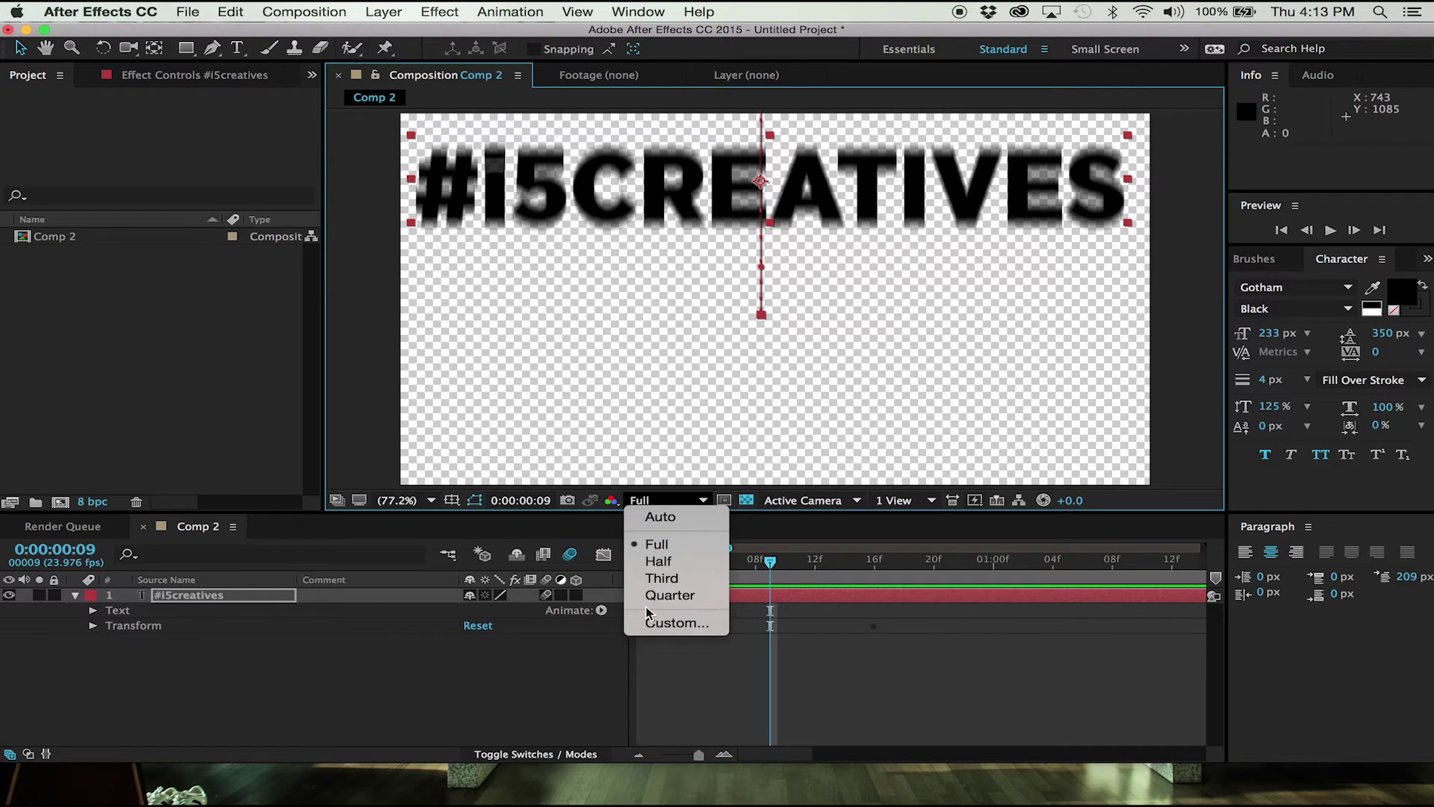
click(528, 741)
Play the slower text drop from 0:00:00:02 at full preview resolution.
drag(770, 567, 660, 561)
key(space)
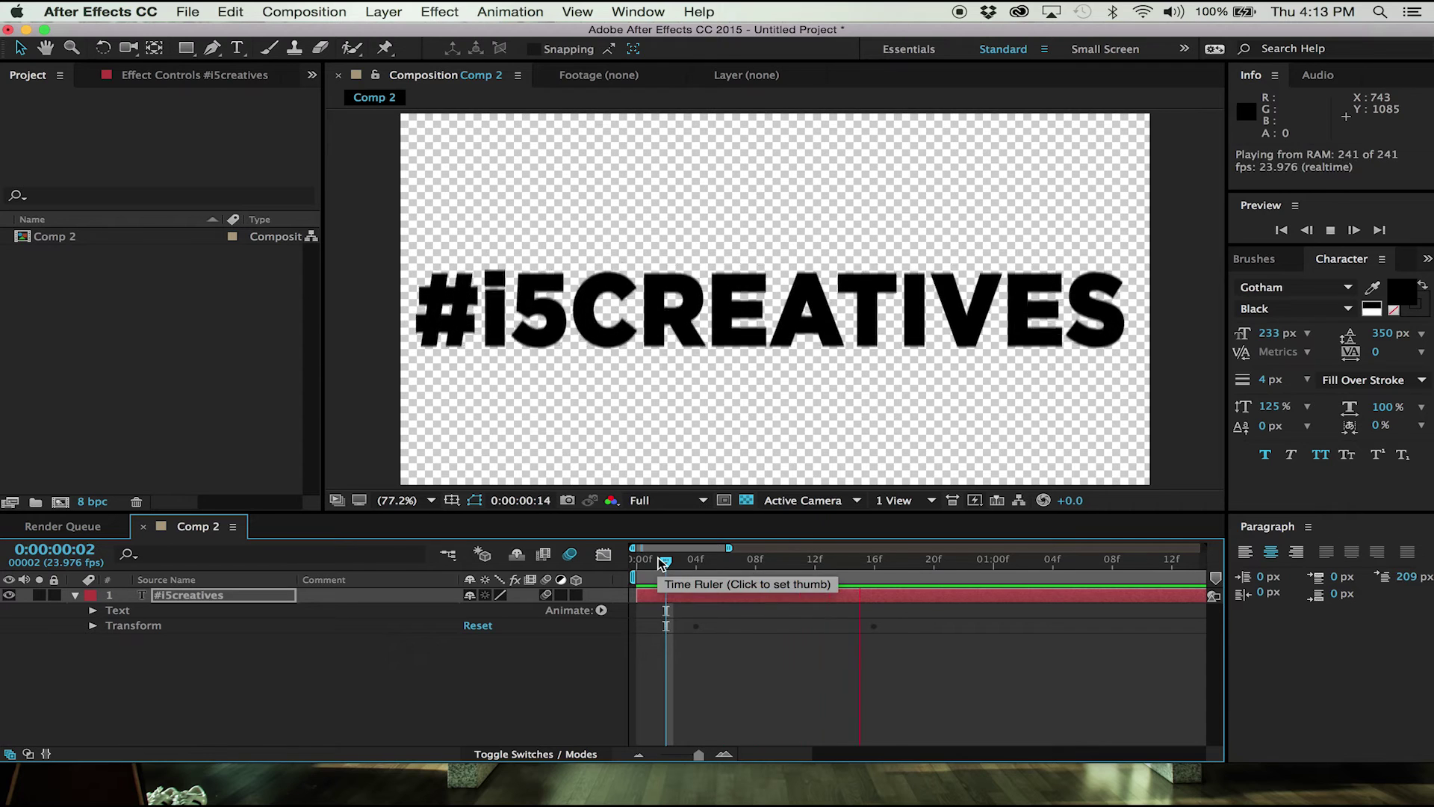
key(space)
Show the whole 10-second composition in the timeline and play the text drop from 0:00:00:04.
drag(705, 760, 643, 756)
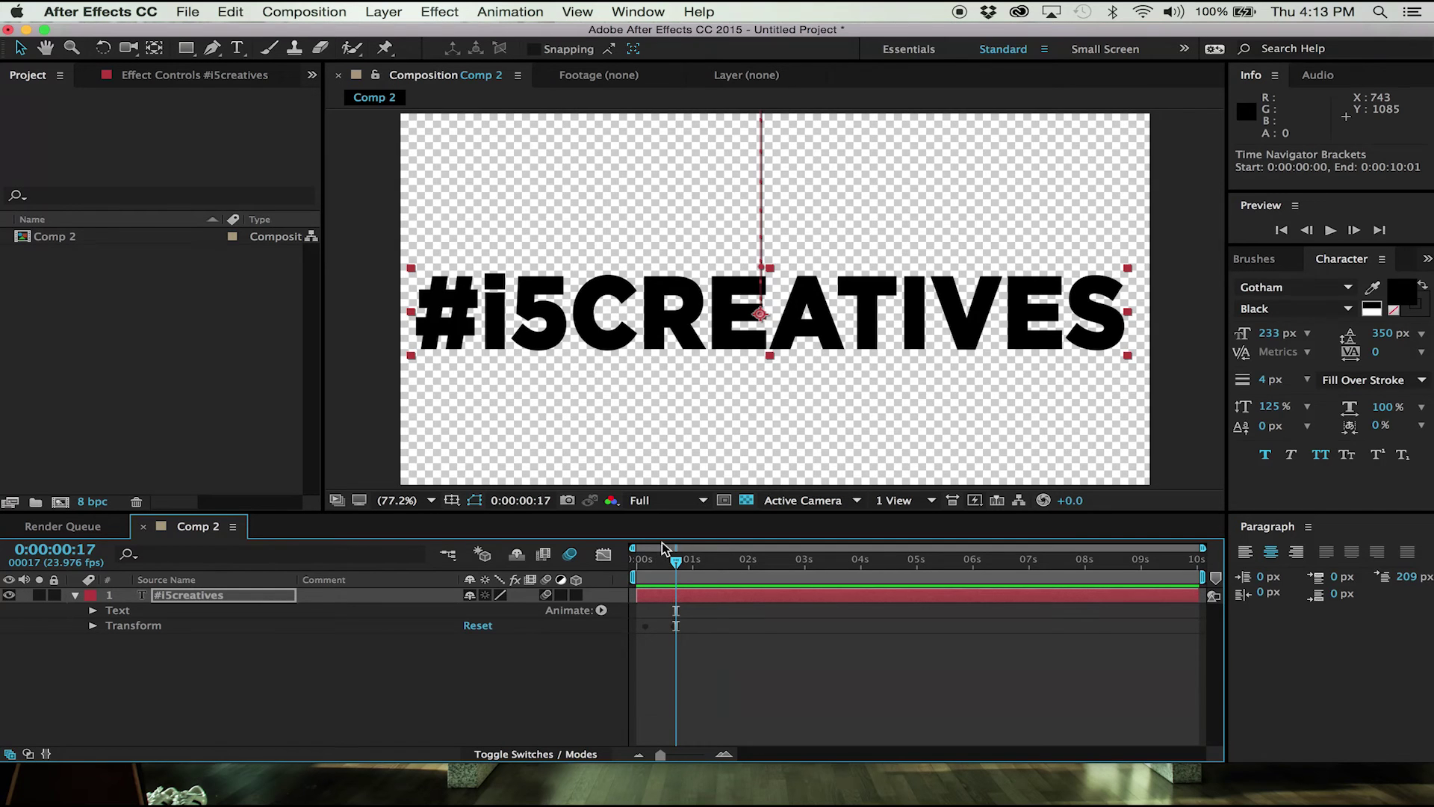
drag(677, 561, 644, 562)
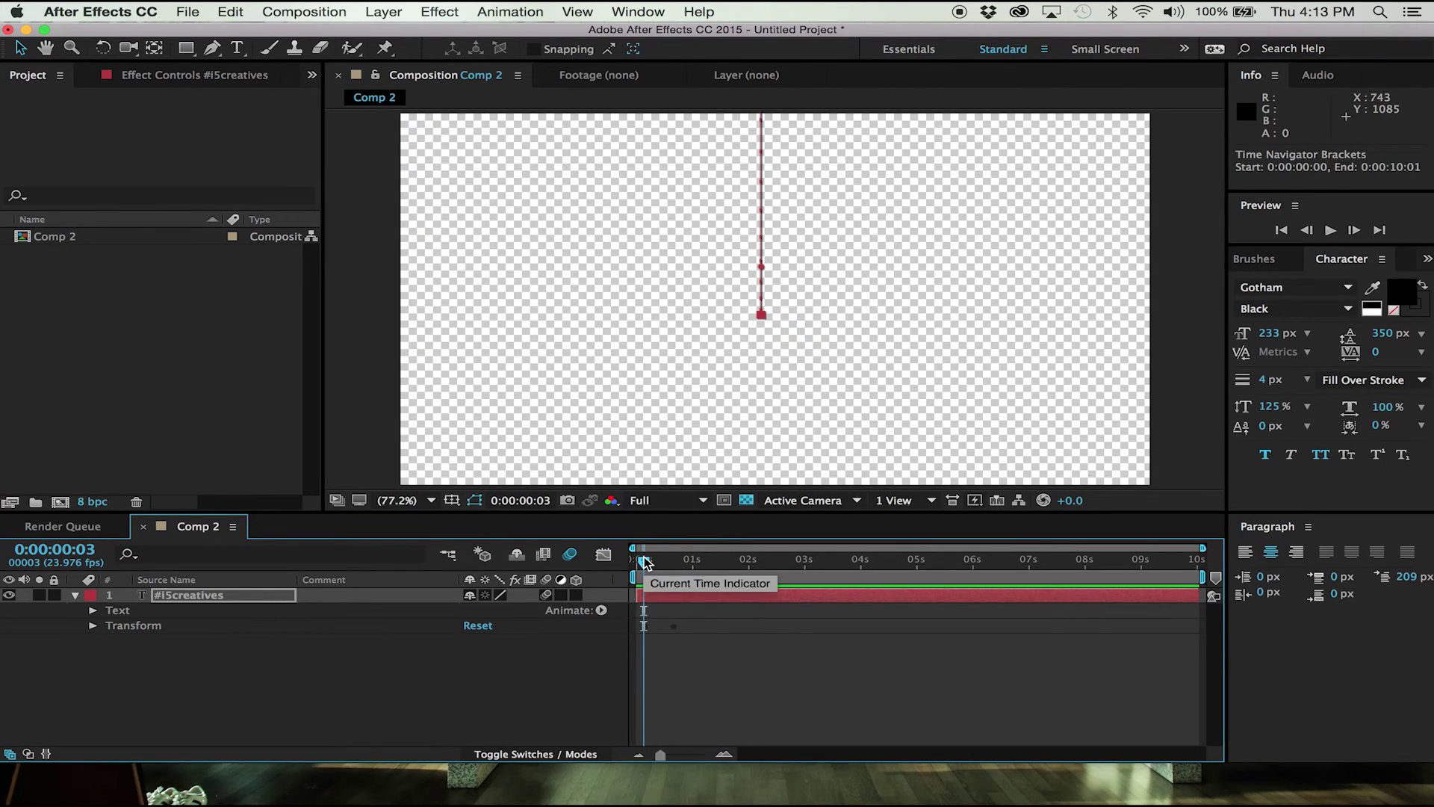
mouse_move(644, 562)
mouse_down()
mouse_move(687, 562)
mouse_move(647, 565)
mouse_up()
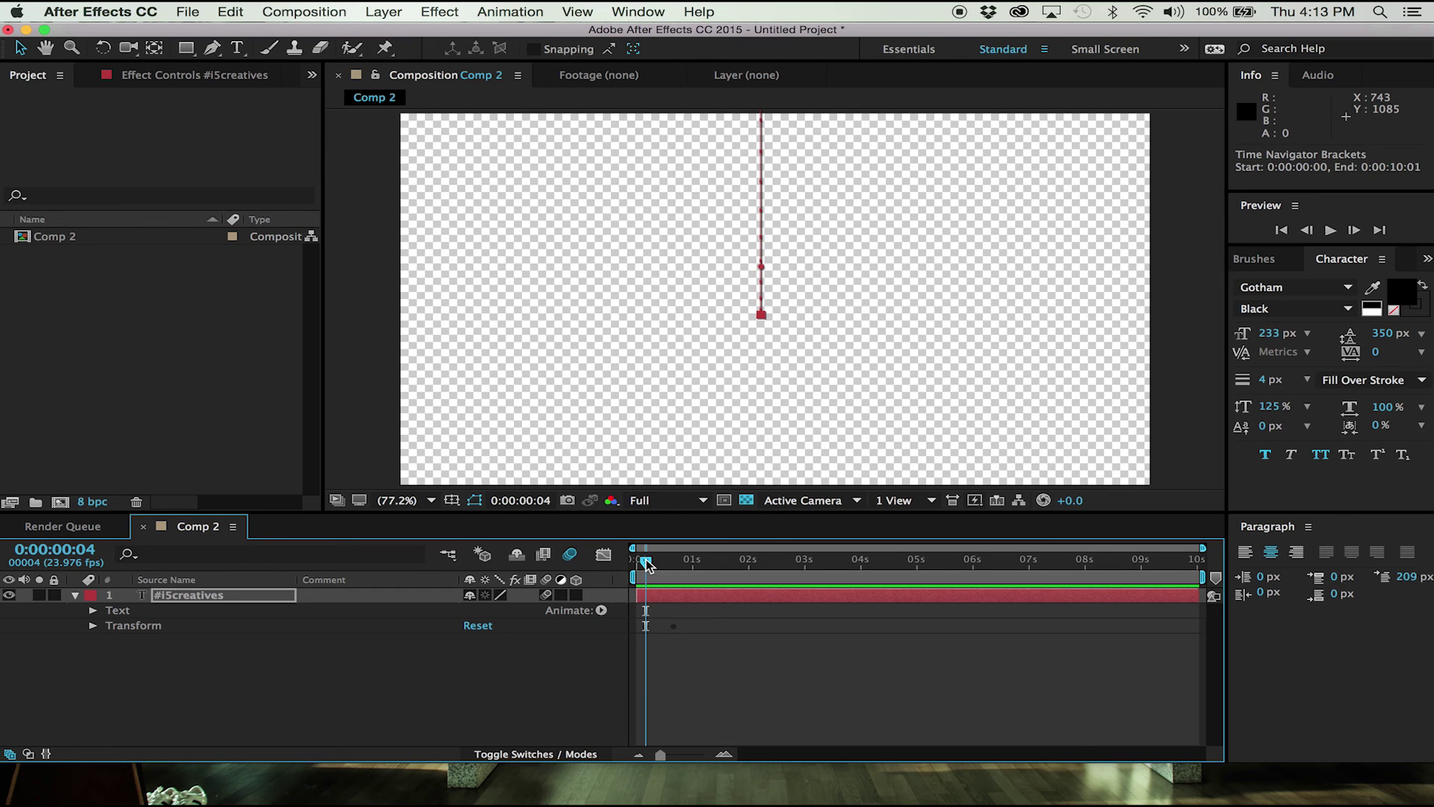
key(space)
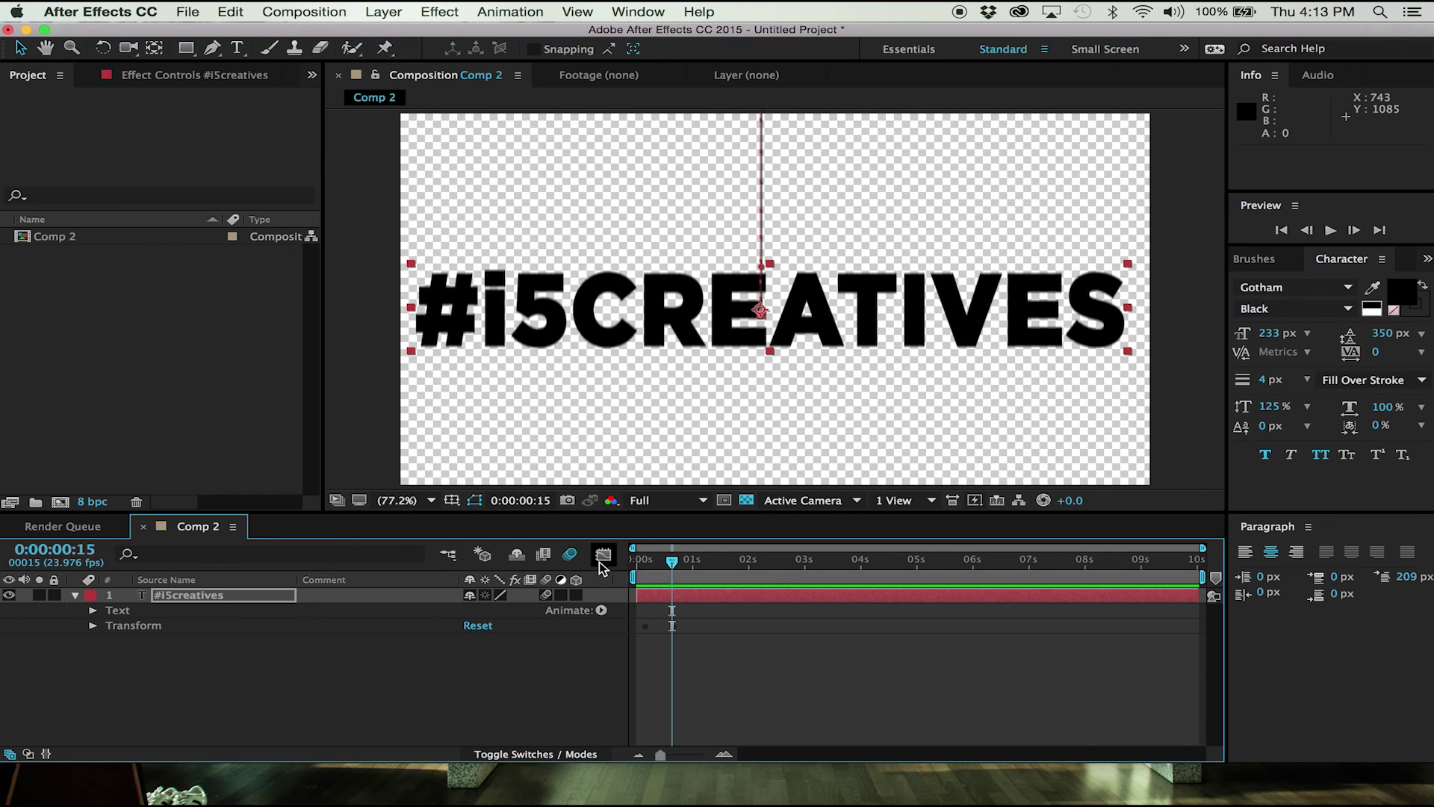
click(546, 595)
click(570, 554)
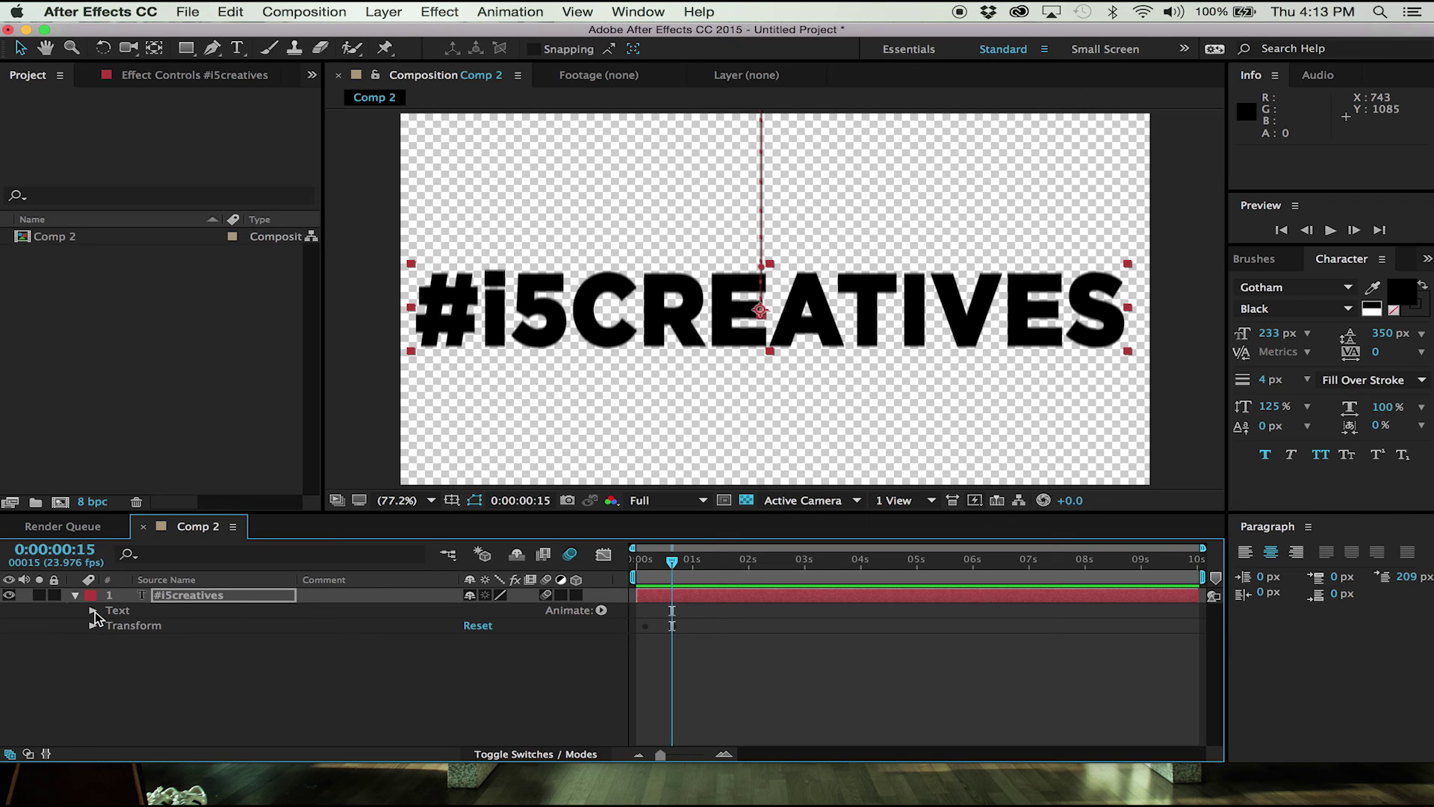